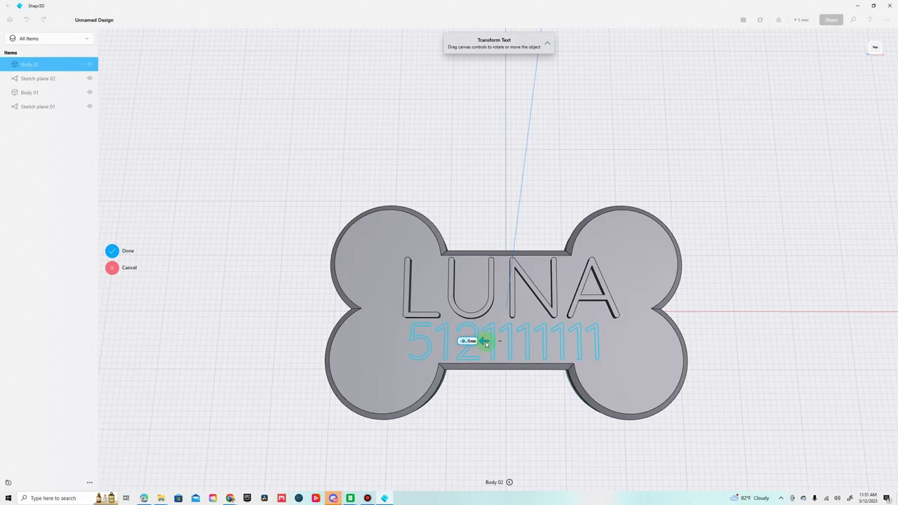
Nudge the number text on the bone tag slightly to the left.
drag(485, 344, 481, 343)
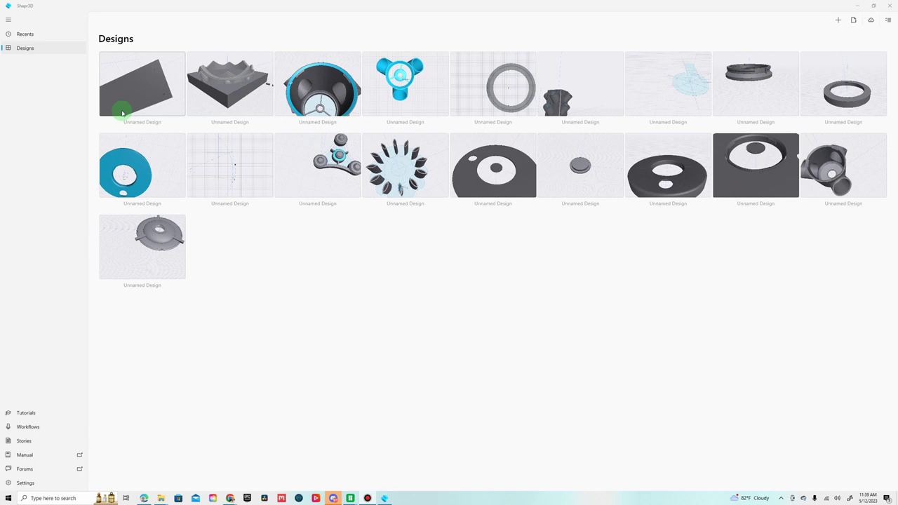
Create a new blank design and start a sketch viewed from the top.
click(840, 22)
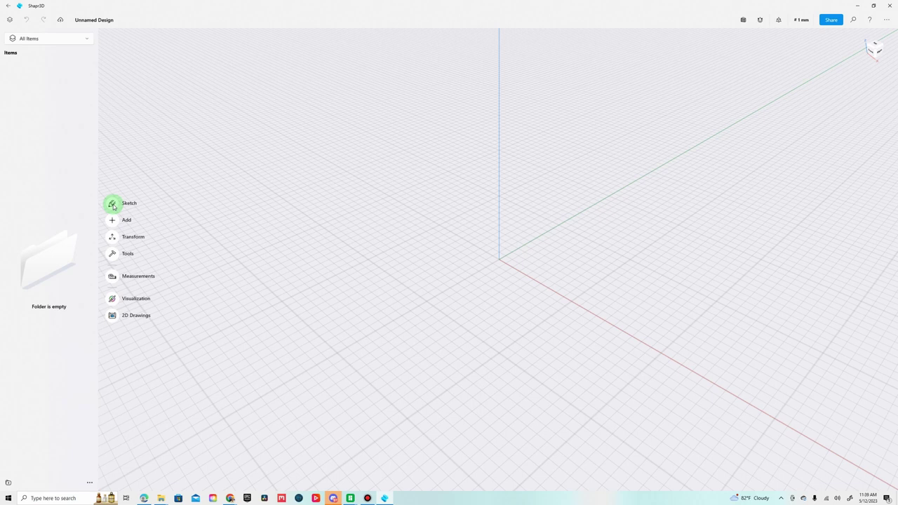
click(113, 206)
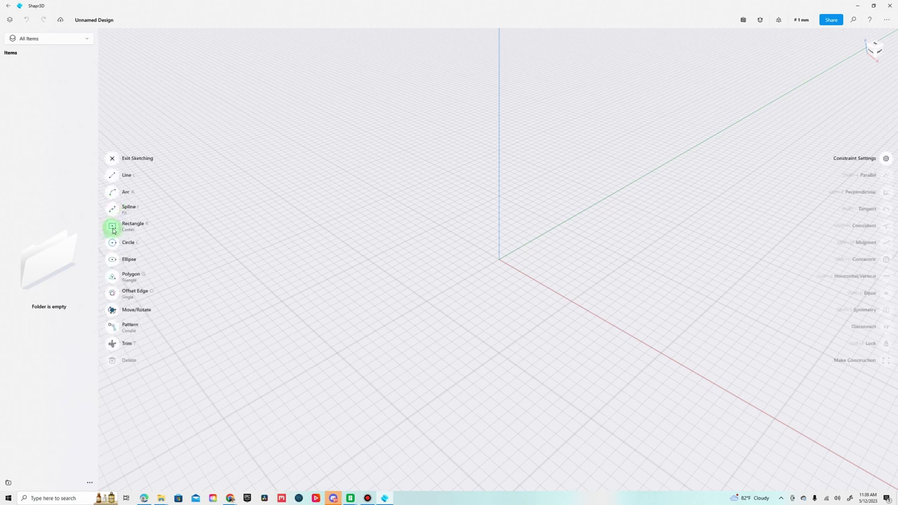
click(875, 46)
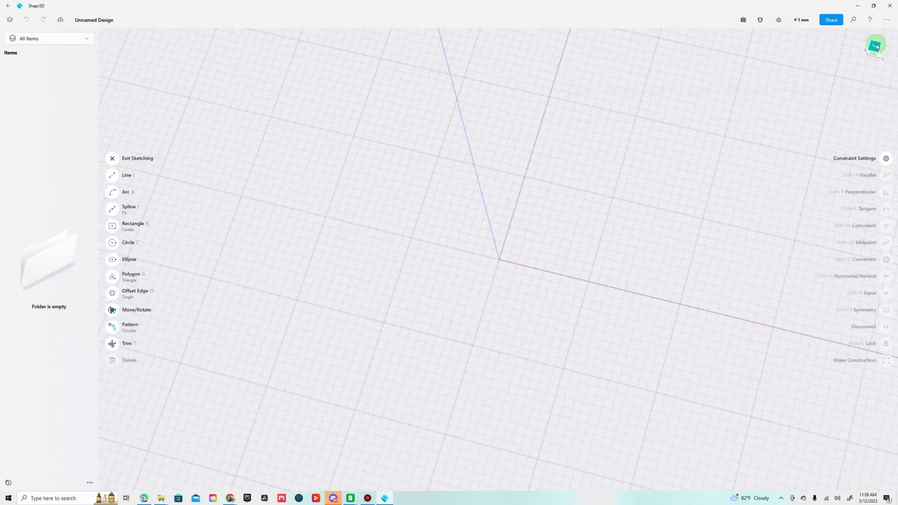
Draw a centre-point rectangle from the origin, 60 × 30 mm.
click(112, 228)
click(131, 231)
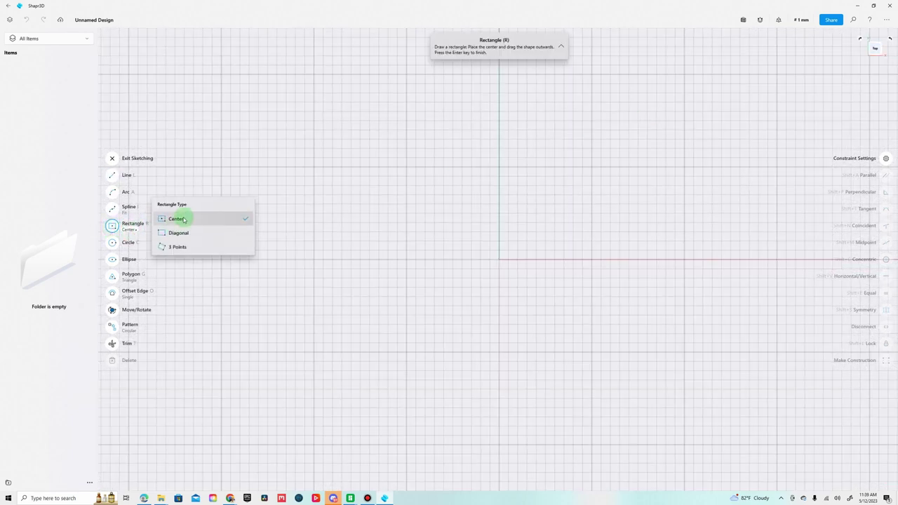
click(187, 217)
click(493, 261)
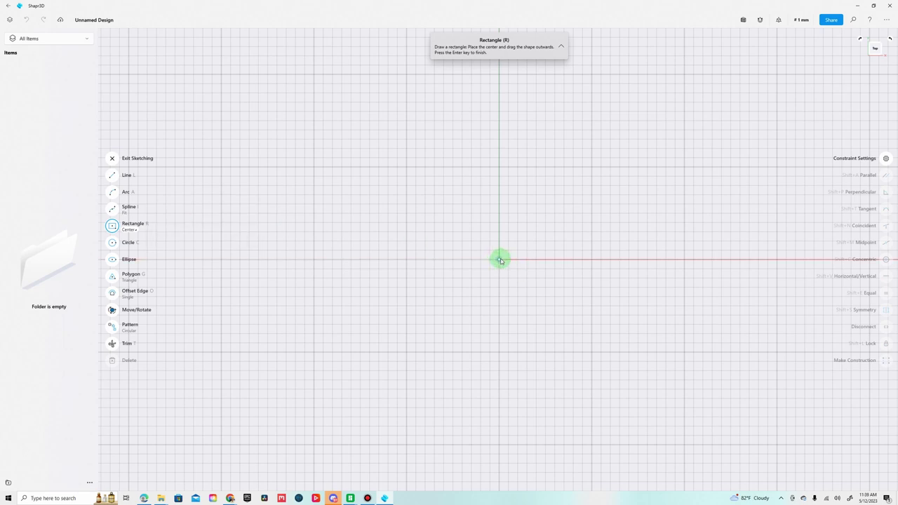
mouse_move(498, 259)
mouse_down()
mouse_move(683, 315)
mouse_move(689, 353)
mouse_move(786, 369)
mouse_move(778, 397)
mouse_up()
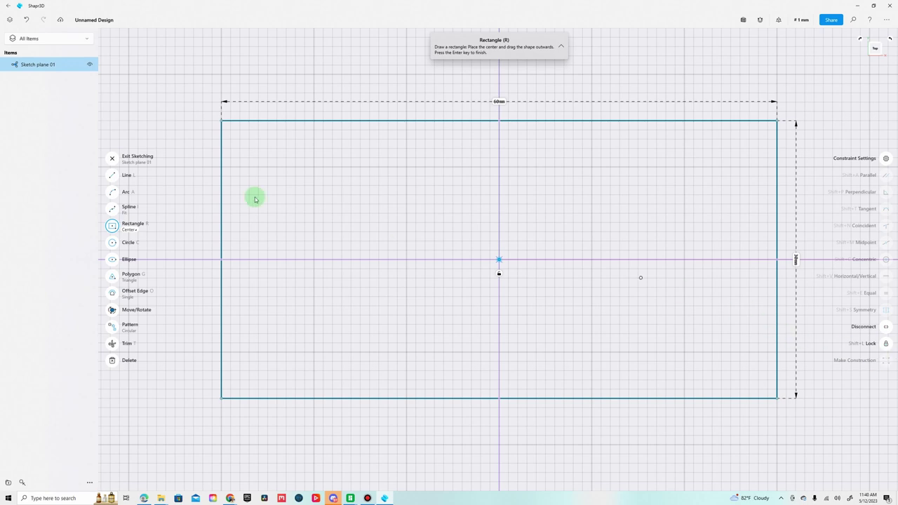
Convert the rectangle's top, right, bottom and left edges into construction lines.
click(112, 158)
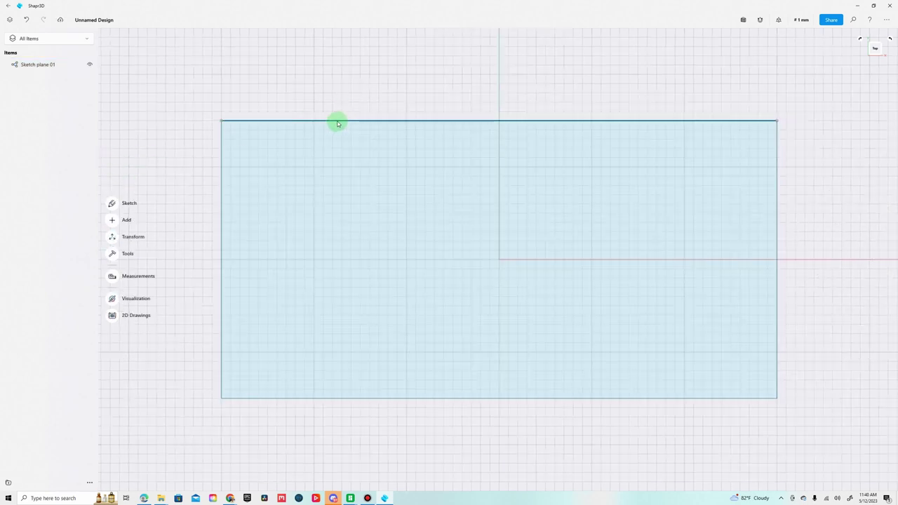
click(337, 120)
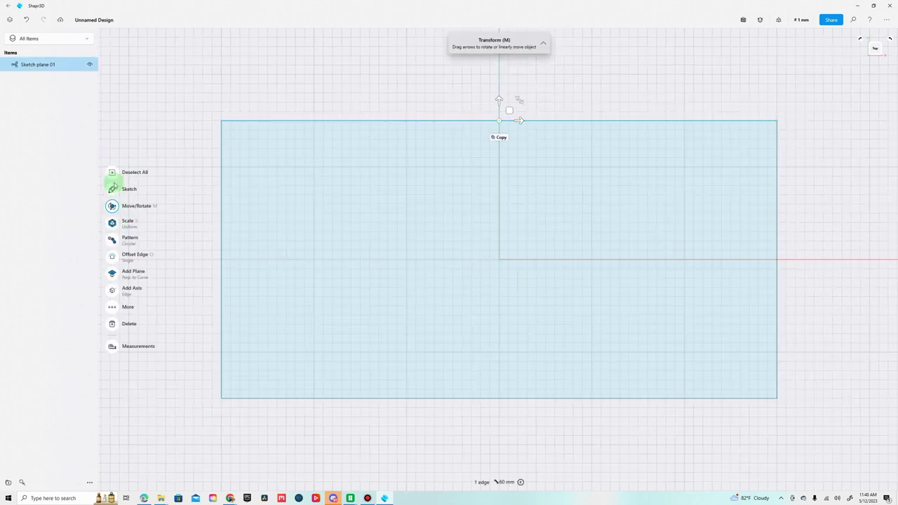
click(112, 188)
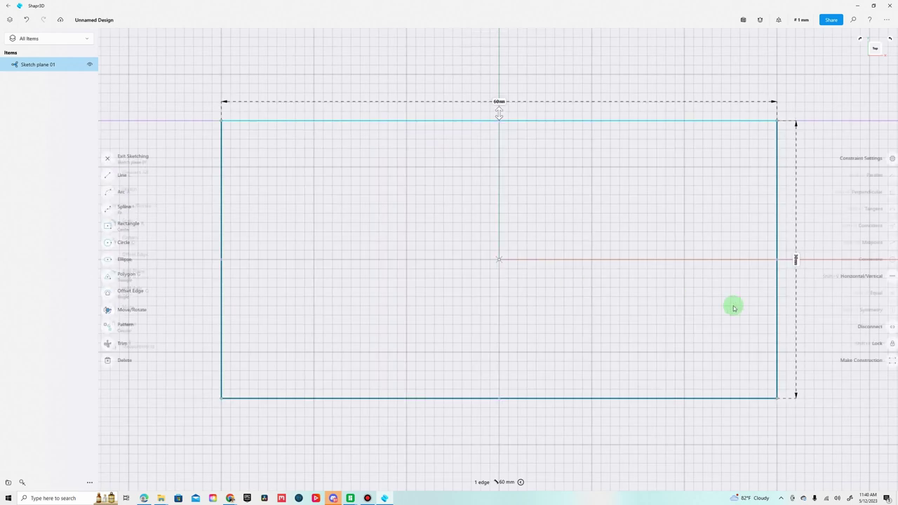
click(886, 361)
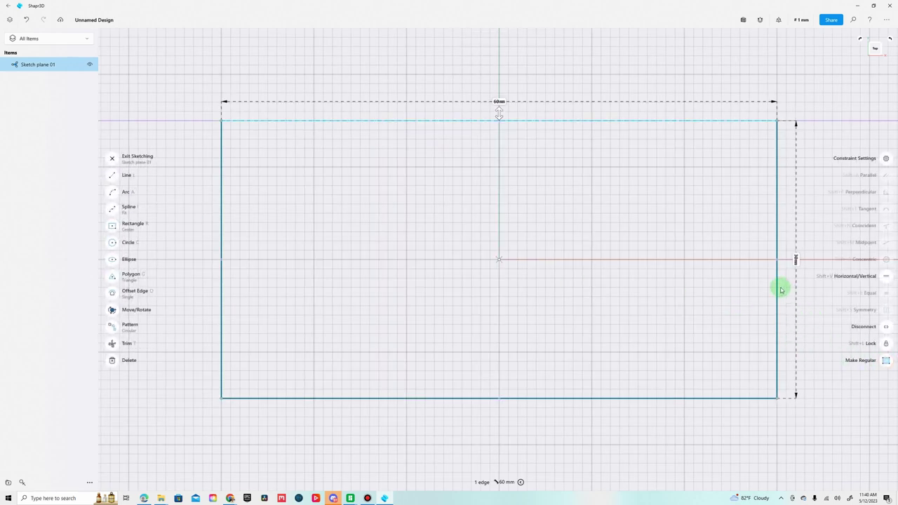
click(777, 286)
click(885, 362)
click(674, 398)
click(854, 361)
click(222, 291)
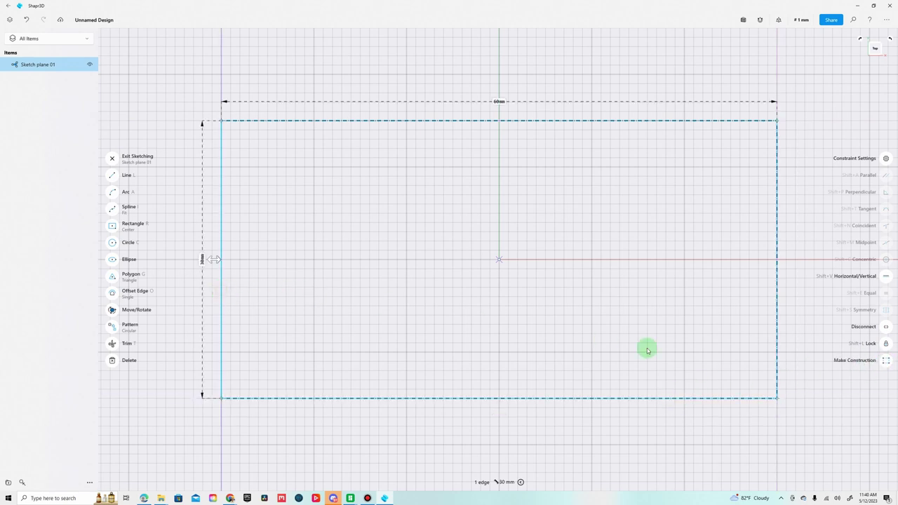
click(885, 362)
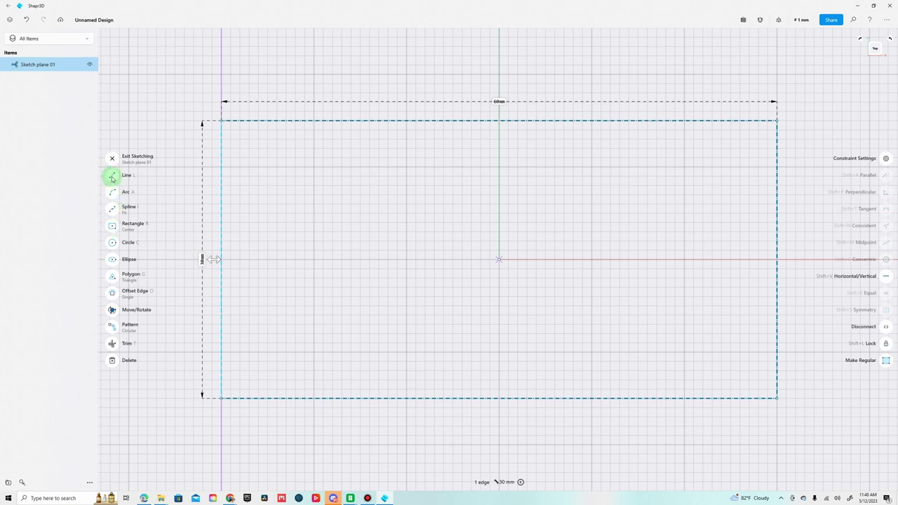
Draw a circle centred near the rectangle's upper-left corner, entering its diameter.
click(111, 246)
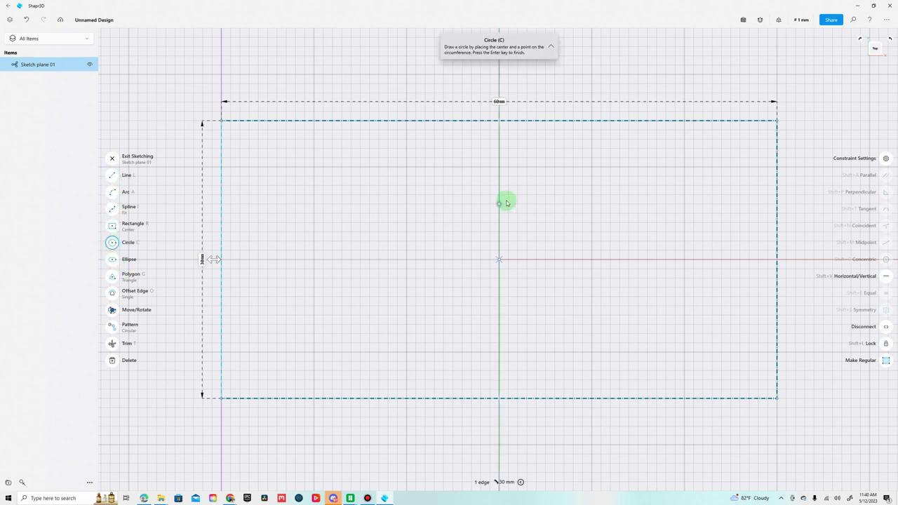
click(267, 178)
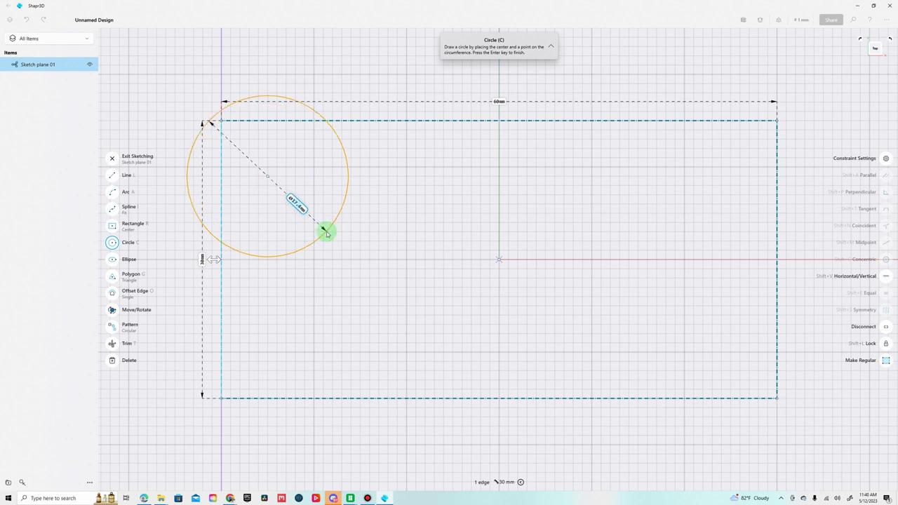
text(18)
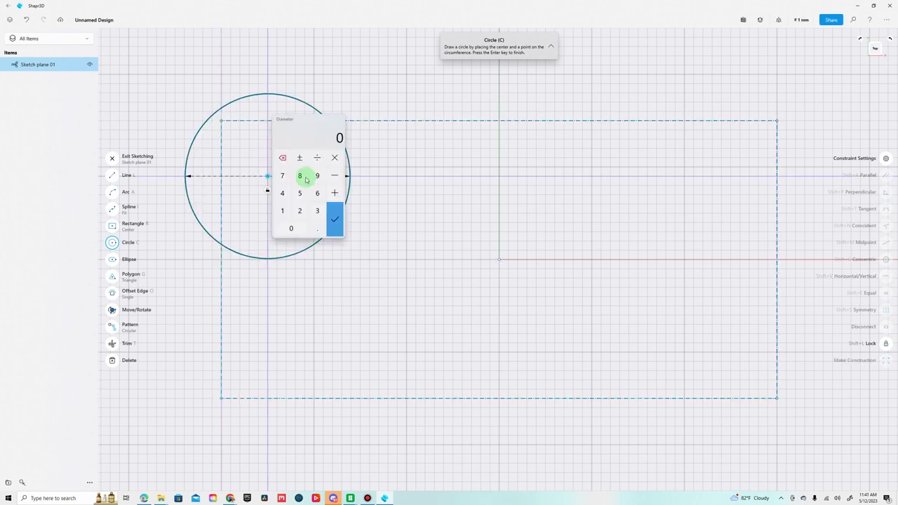
key(Return)
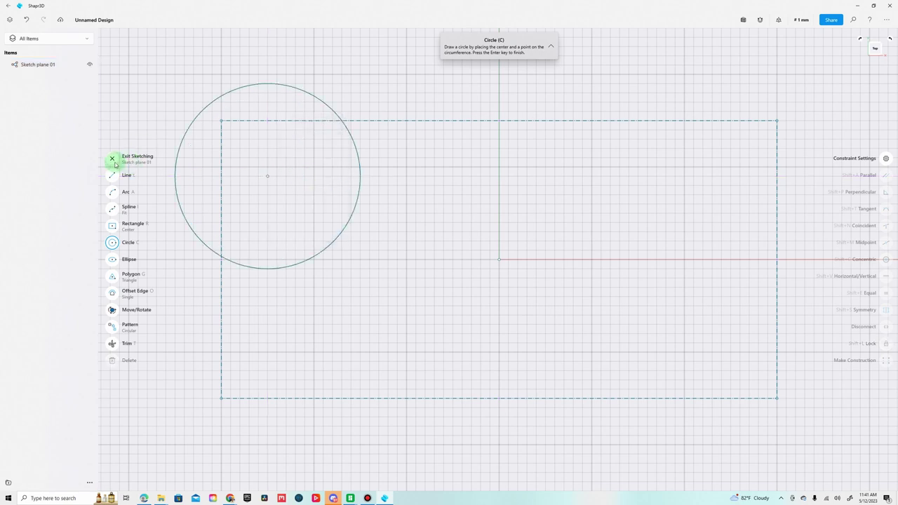
click(114, 160)
Move the circle so its left side touches the rectangle's left construction edge.
click(190, 126)
key(m)
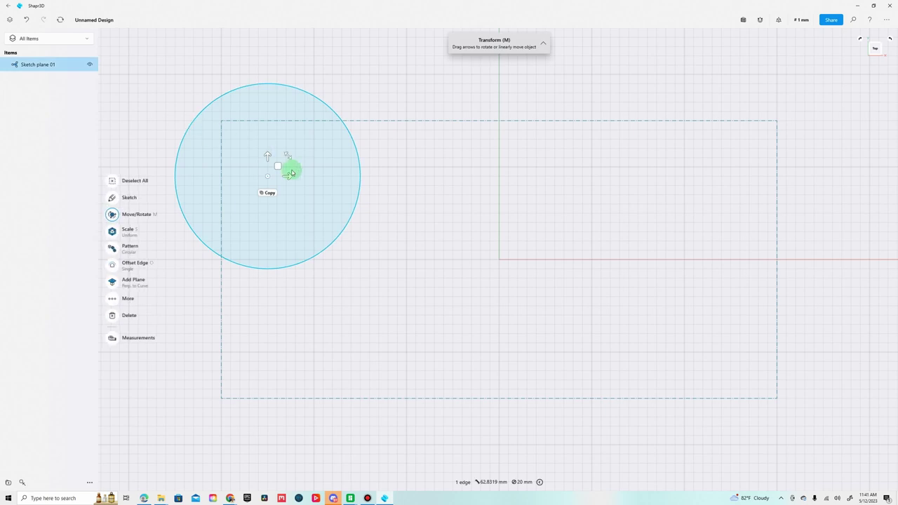
drag(289, 175, 316, 189)
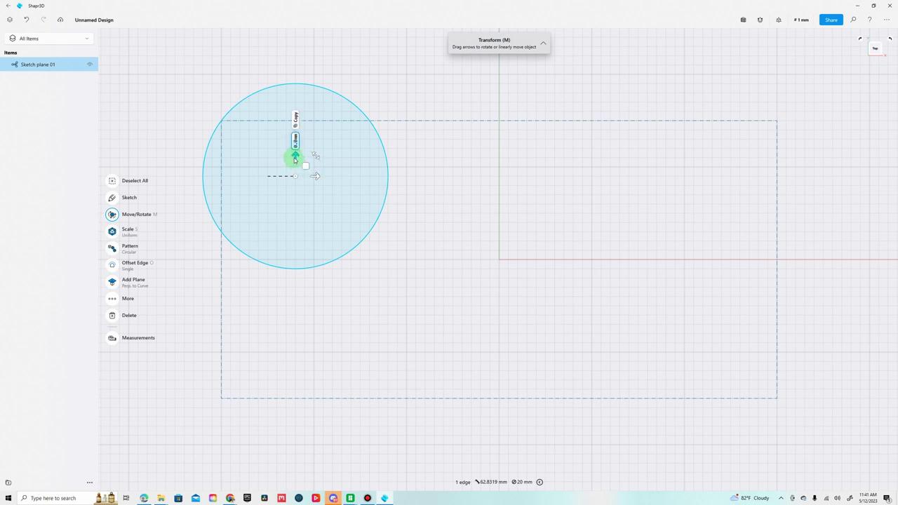
drag(295, 159, 296, 164)
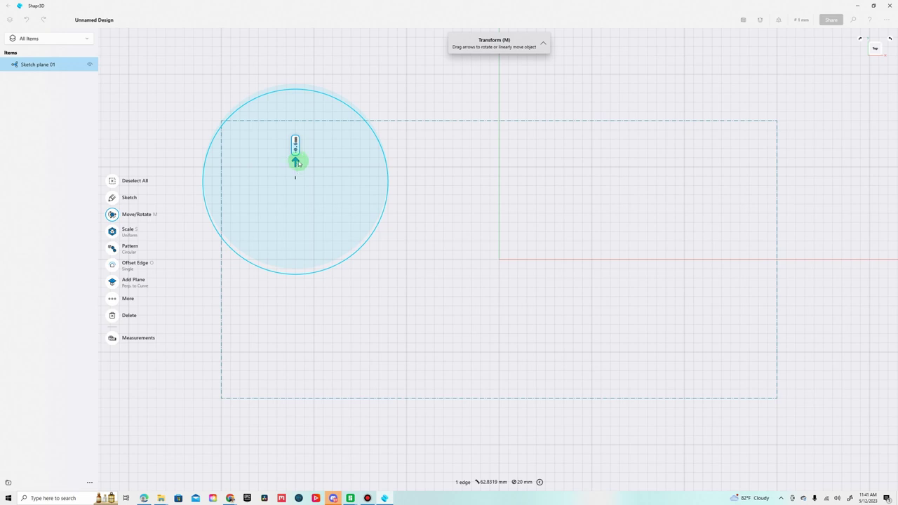
drag(298, 164, 301, 170)
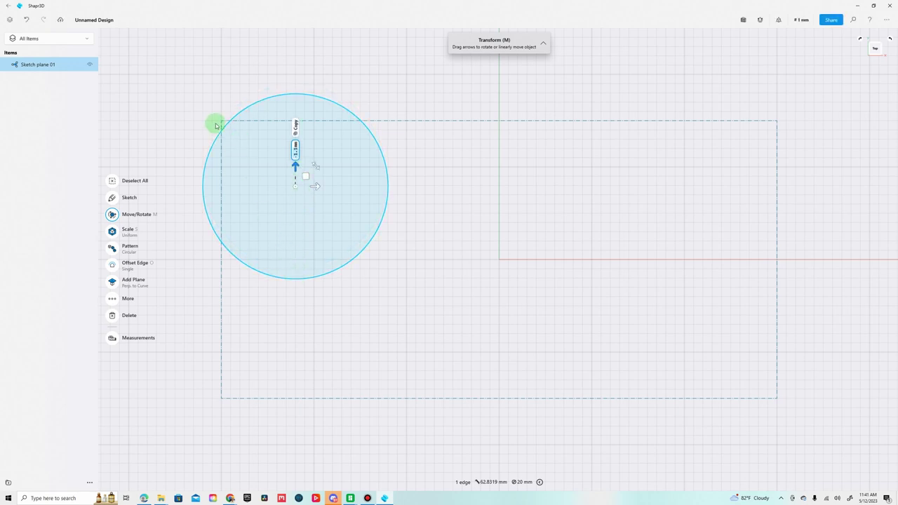
drag(295, 165, 313, 165)
click(314, 163)
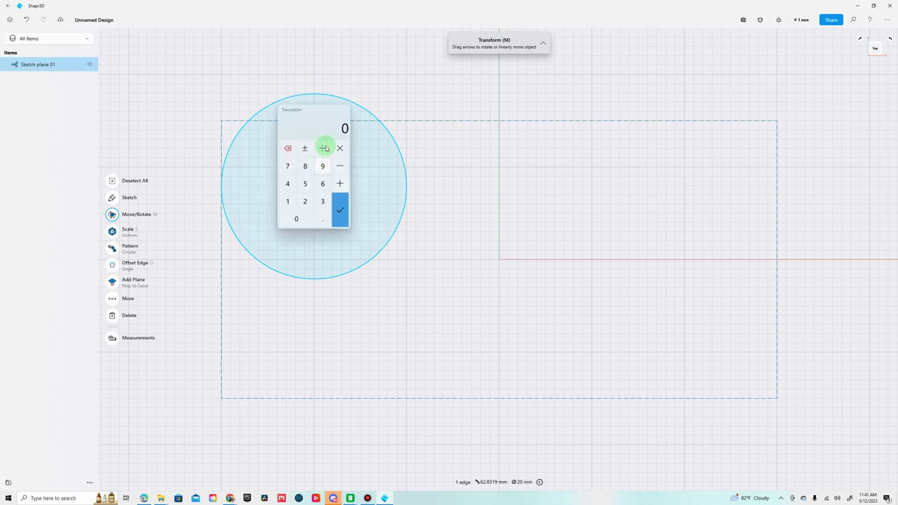
click(332, 71)
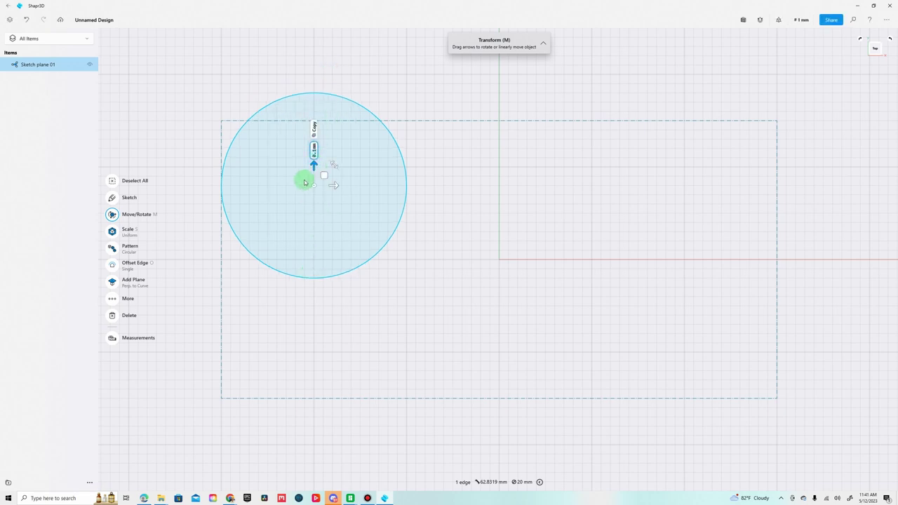
click(356, 80)
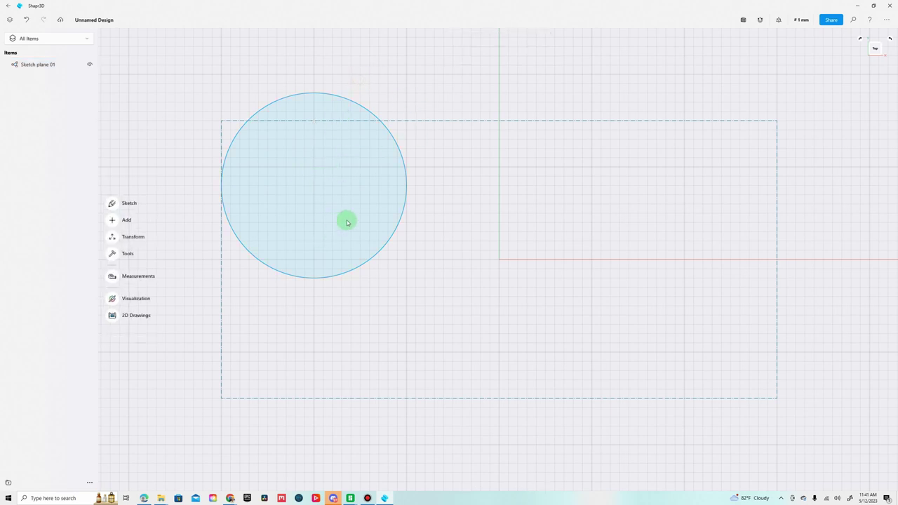
Copy the circle downward to form an overlapping pair at the left end.
click(269, 102)
key(m)
click(314, 201)
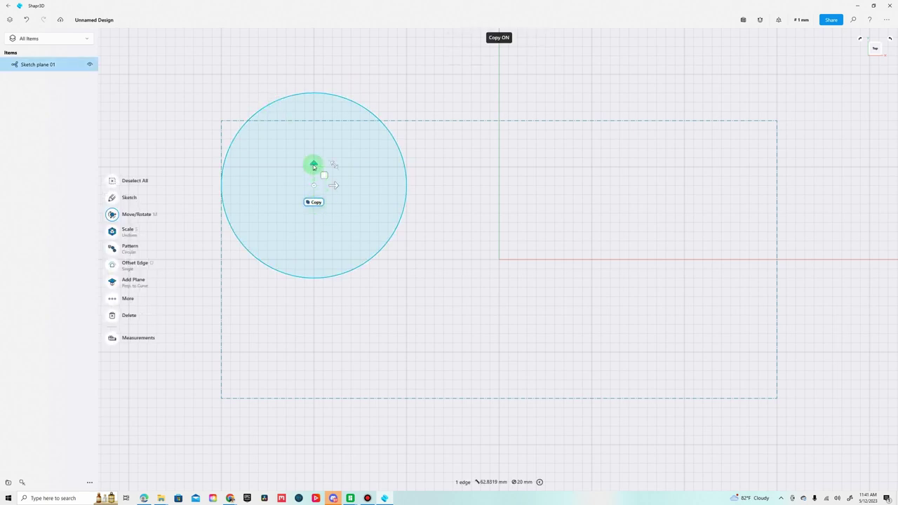
drag(314, 165, 325, 314)
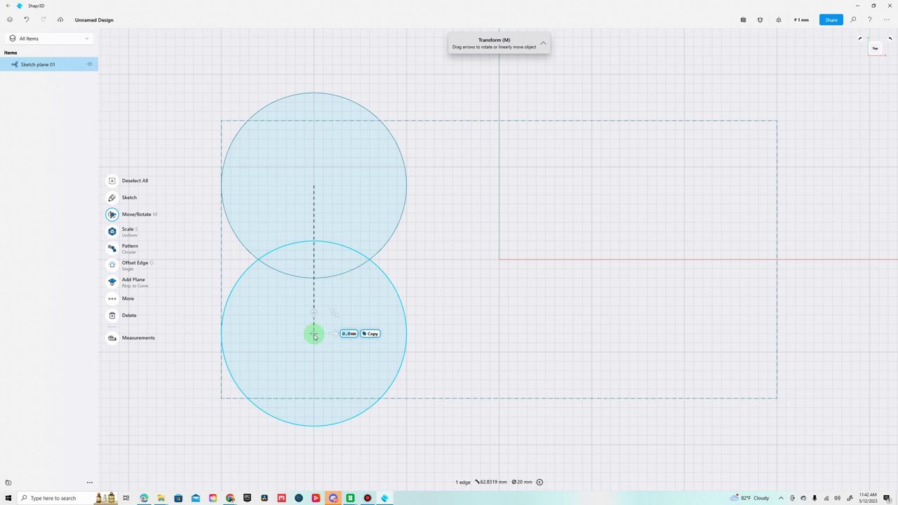
Copy the lower circle 40 mm right, then copy that upward for the right pair.
click(373, 335)
click(373, 334)
drag(335, 334, 704, 352)
drag(704, 353, 705, 352)
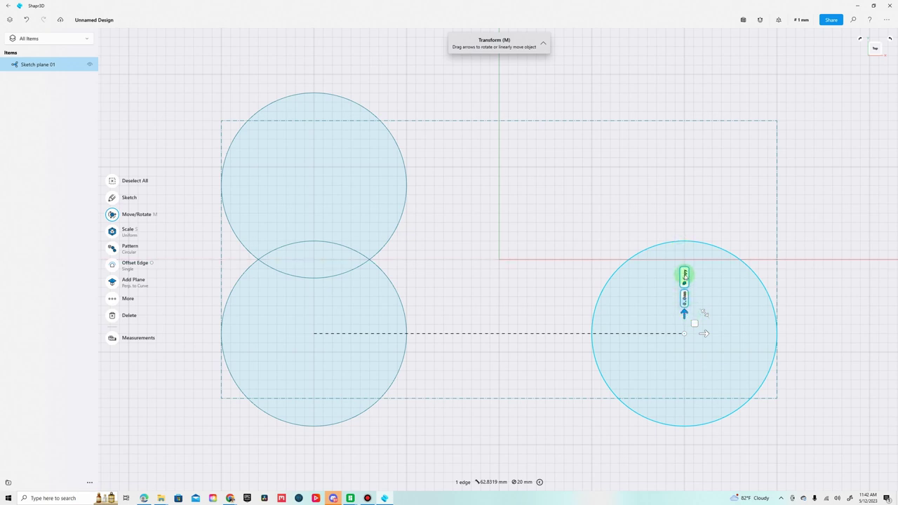
click(683, 277)
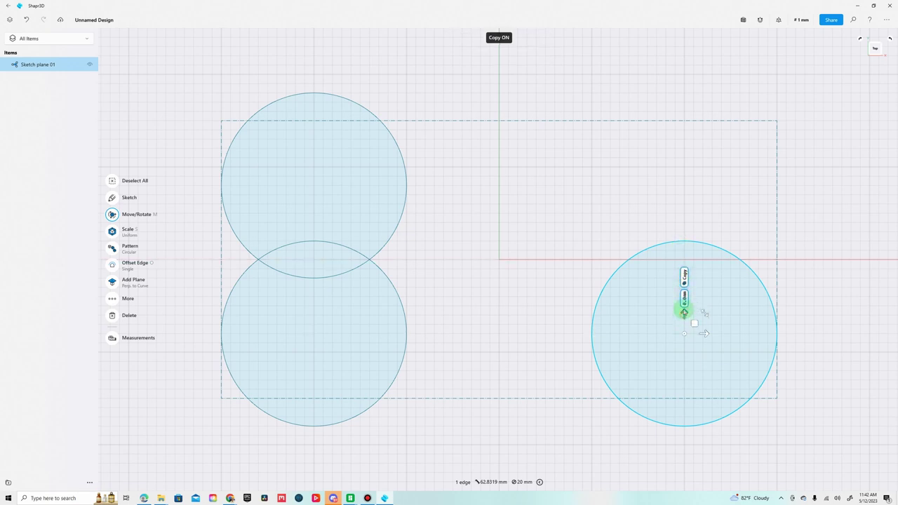
drag(684, 301, 687, 171)
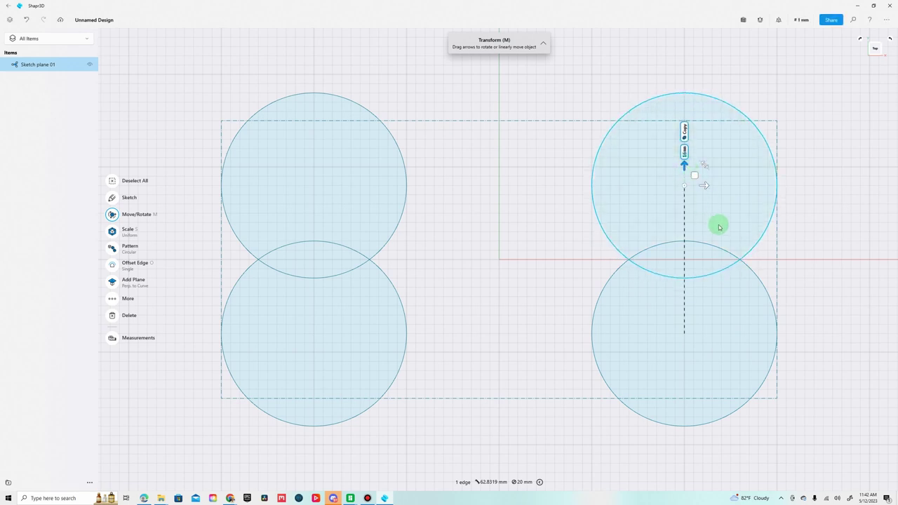
key(Escape)
key(Escape)
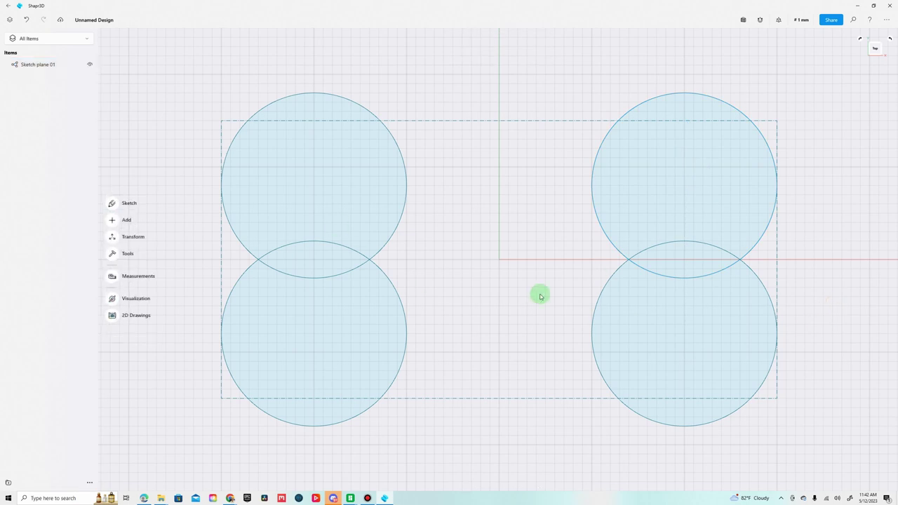
click(111, 204)
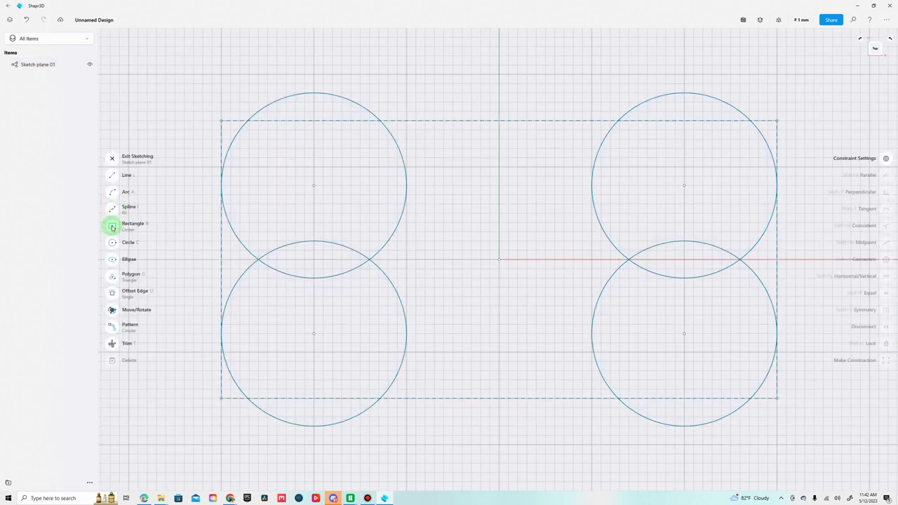
click(112, 227)
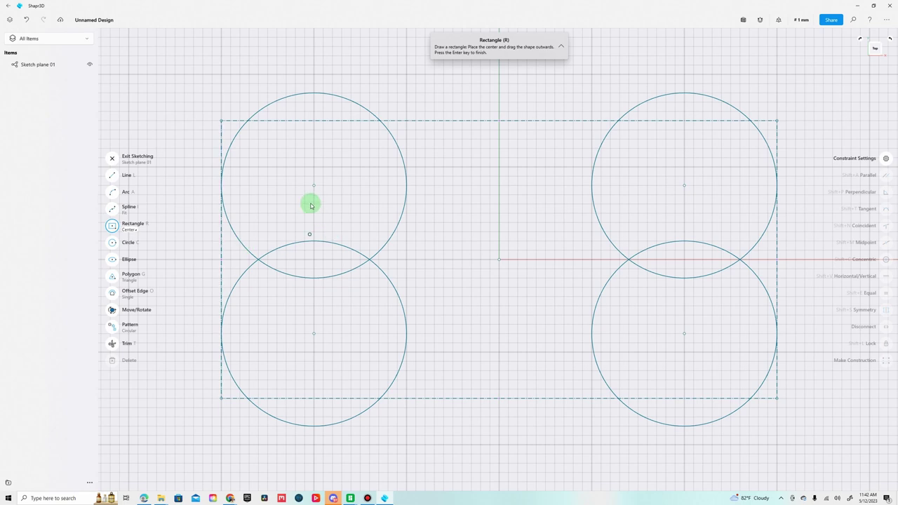
click(127, 234)
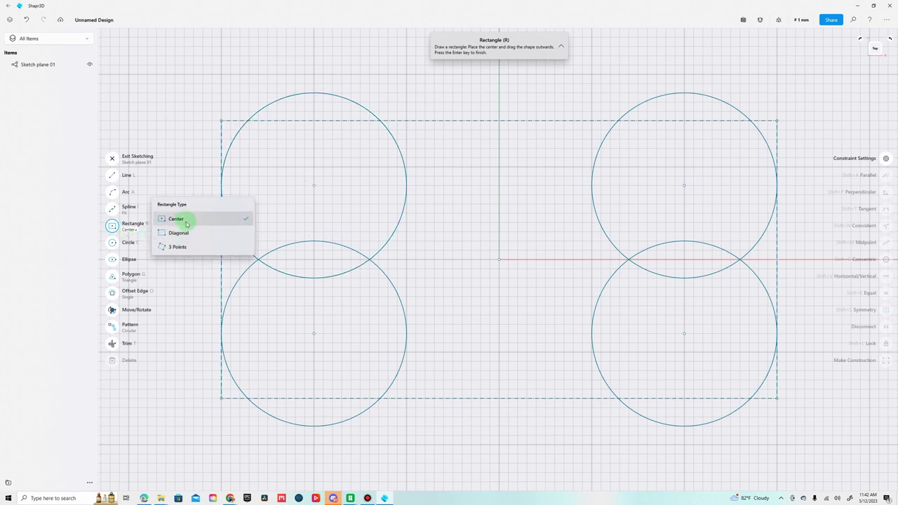
click(179, 233)
click(315, 186)
drag(314, 187, 685, 336)
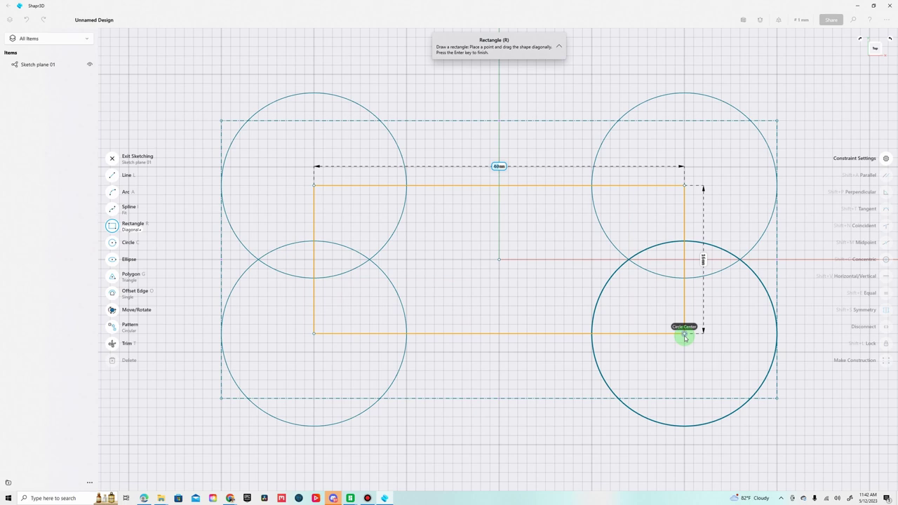
drag(687, 344, 684, 352)
drag(684, 352, 684, 352)
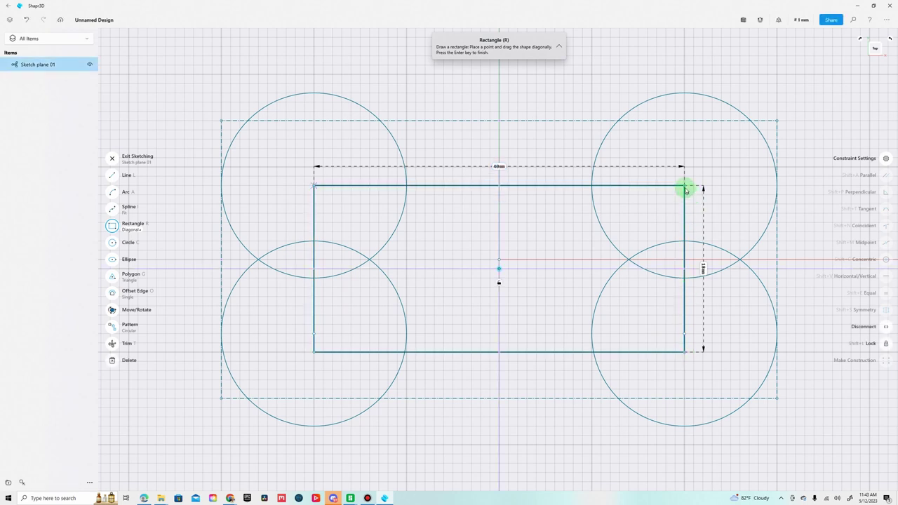
drag(685, 190, 685, 174)
click(121, 165)
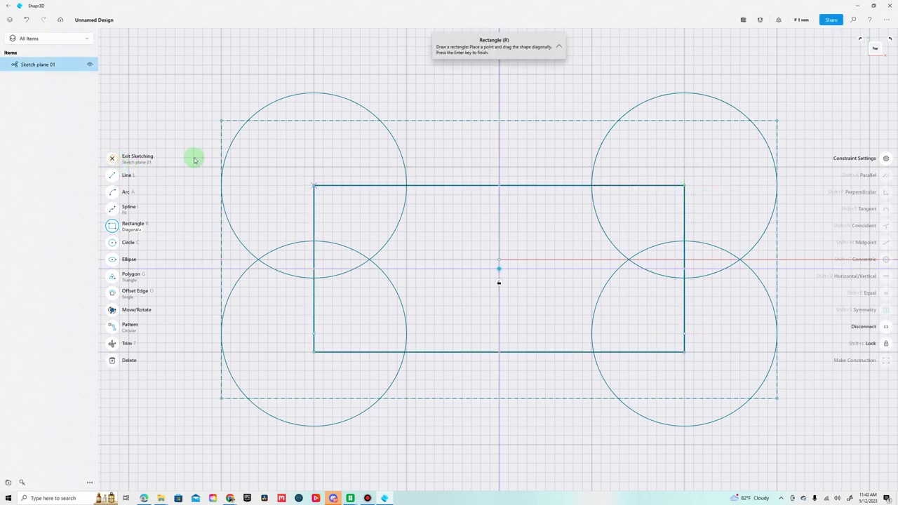
click(460, 186)
key(m)
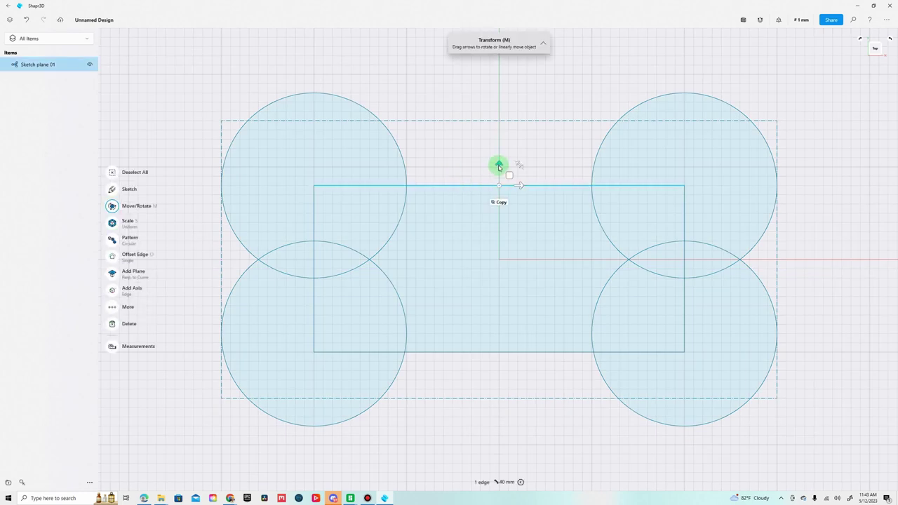
drag(499, 164, 499, 160)
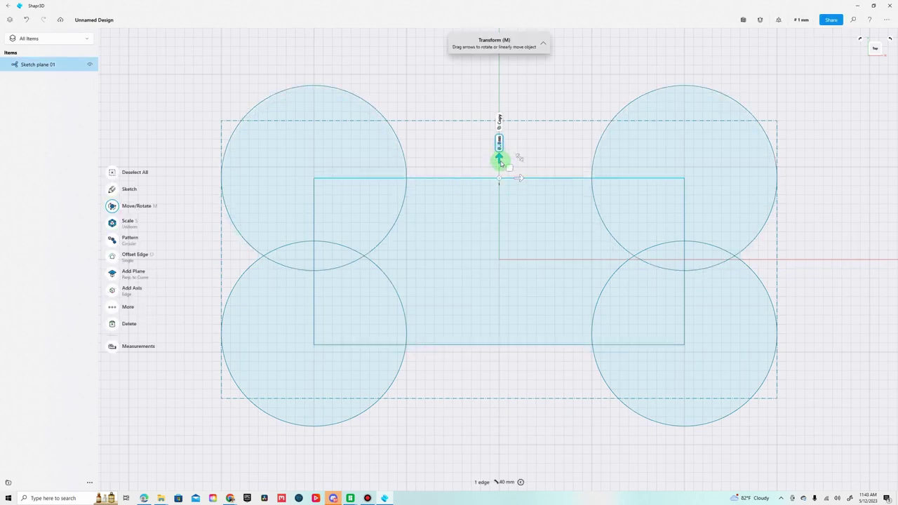
key(Escape)
click(481, 186)
key(m)
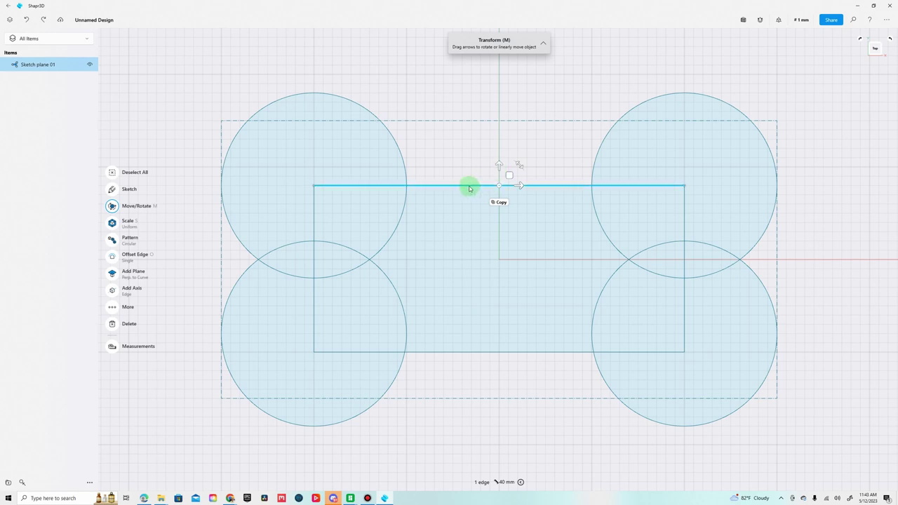
key(ctrl+z)
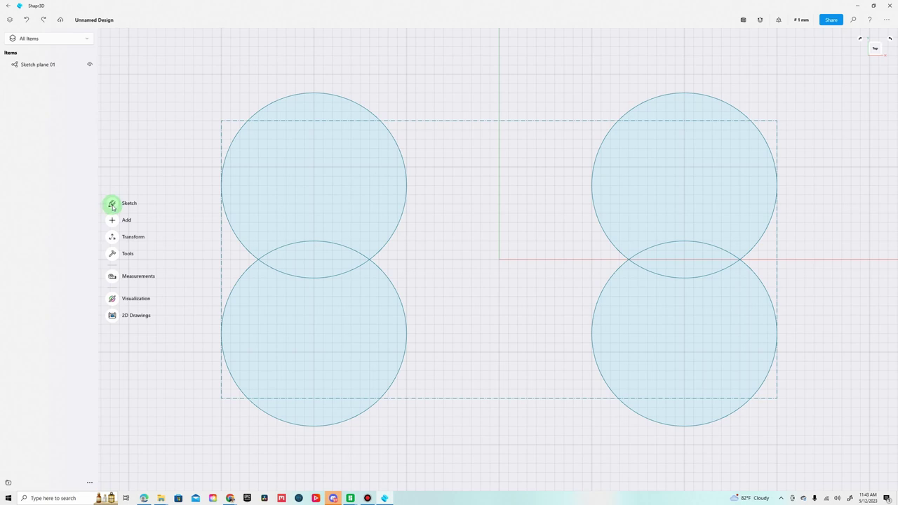
Draw a diagonal rectangle between the circle centres as the bone's middle bar.
click(112, 205)
click(112, 225)
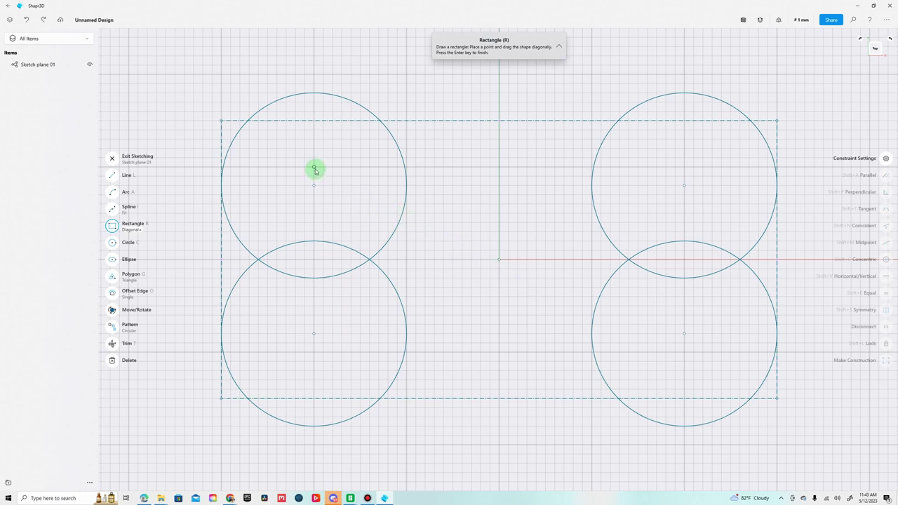
mouse_move(314, 168)
mouse_down()
mouse_move(385, 227)
mouse_move(563, 339)
mouse_move(614, 356)
mouse_move(686, 353)
mouse_up()
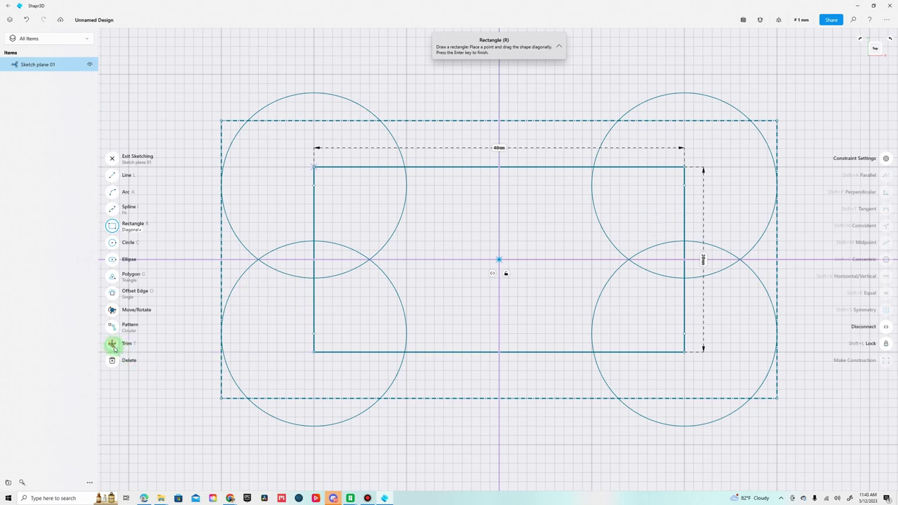
Trim the rectangle edges and overlapping arcs inside the left circles and lower-right circle.
click(116, 347)
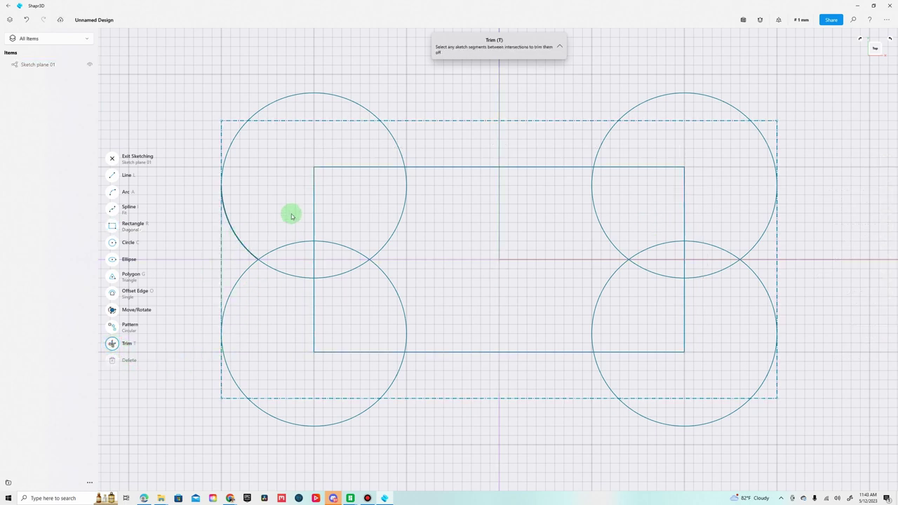
click(315, 196)
click(345, 167)
click(306, 245)
click(291, 245)
click(313, 263)
click(274, 271)
click(333, 275)
click(315, 290)
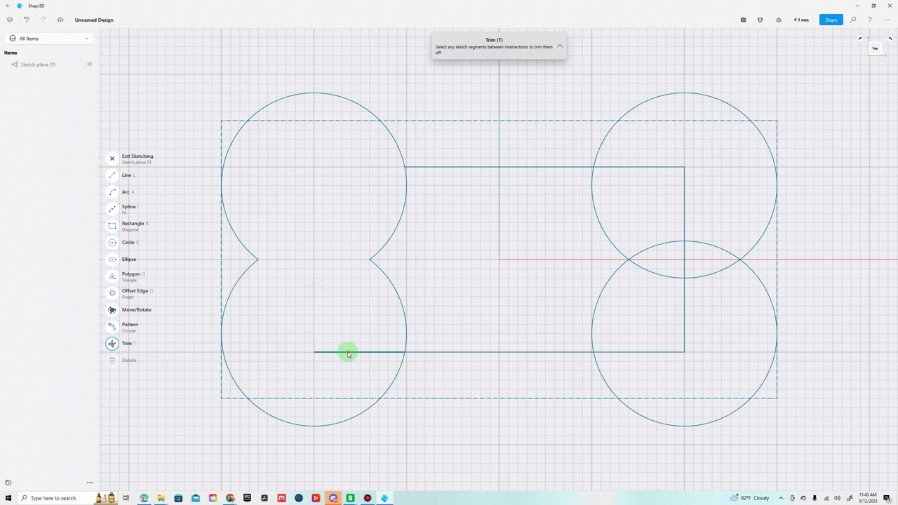
click(348, 353)
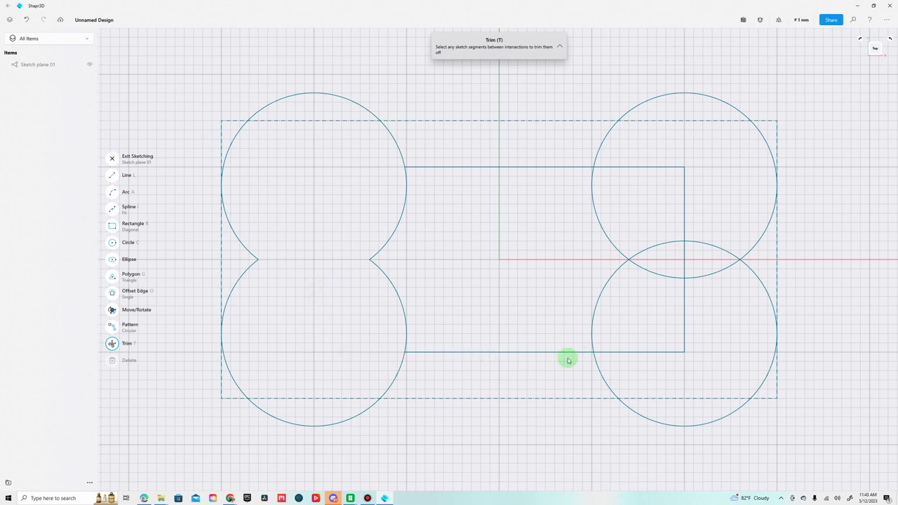
click(641, 352)
click(684, 339)
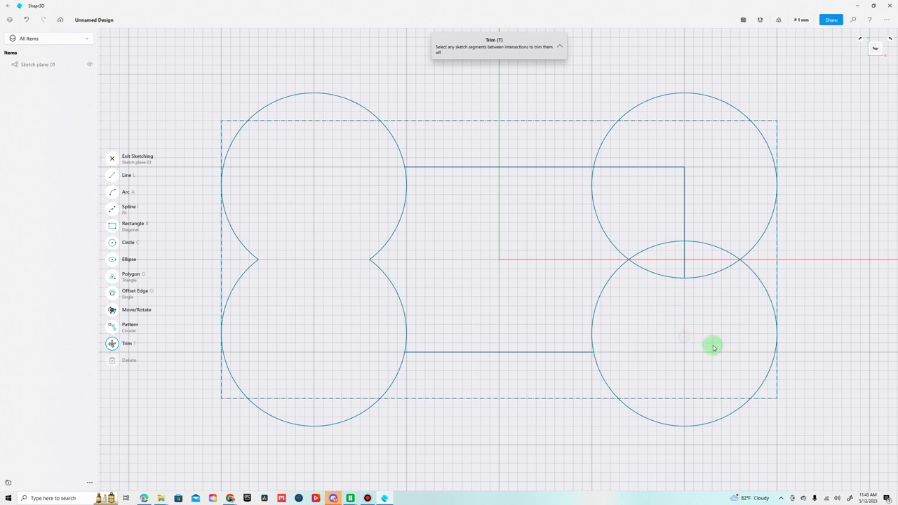
key(Escape)
Trim the overlapping arcs and vertical edge between the two right circles.
click(725, 273)
click(721, 249)
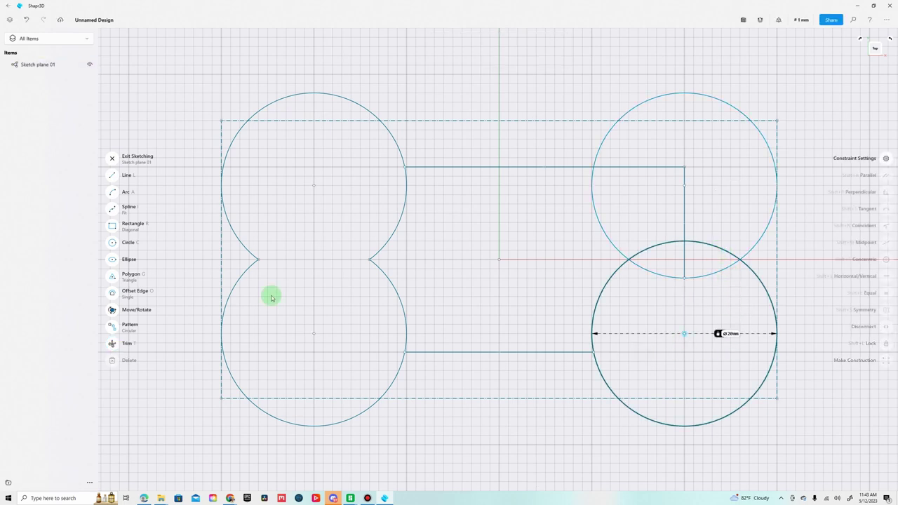
click(112, 343)
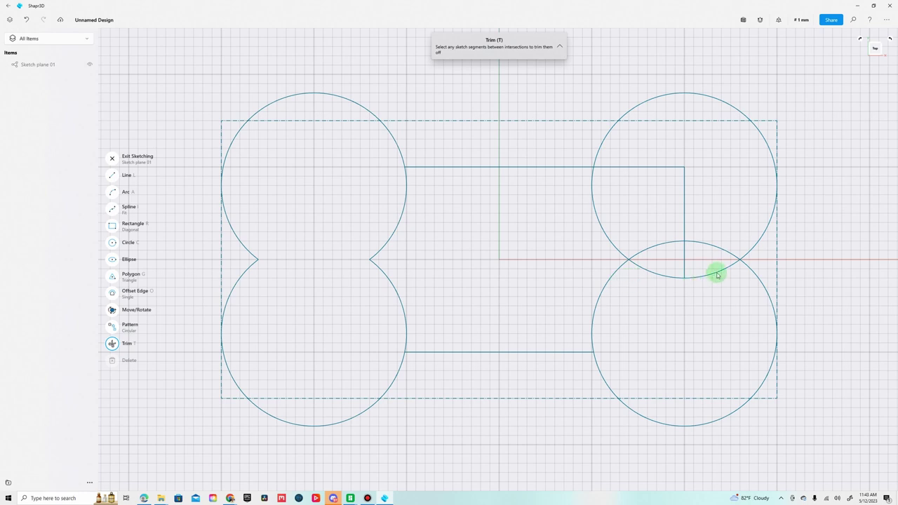
click(717, 275)
click(684, 265)
click(660, 273)
click(664, 246)
click(683, 226)
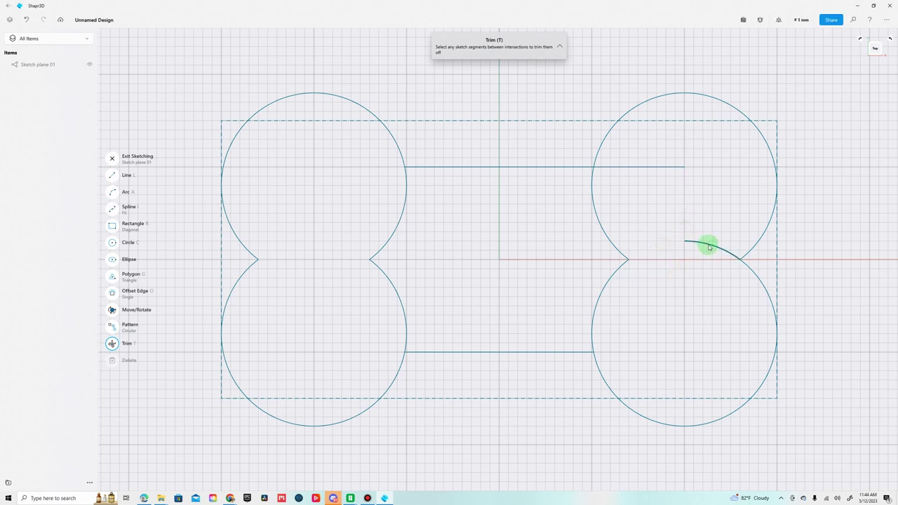
click(709, 245)
key(Escape)
Trim the inner circle arcs and leftover dashed segments to leave one bone outline.
click(663, 167)
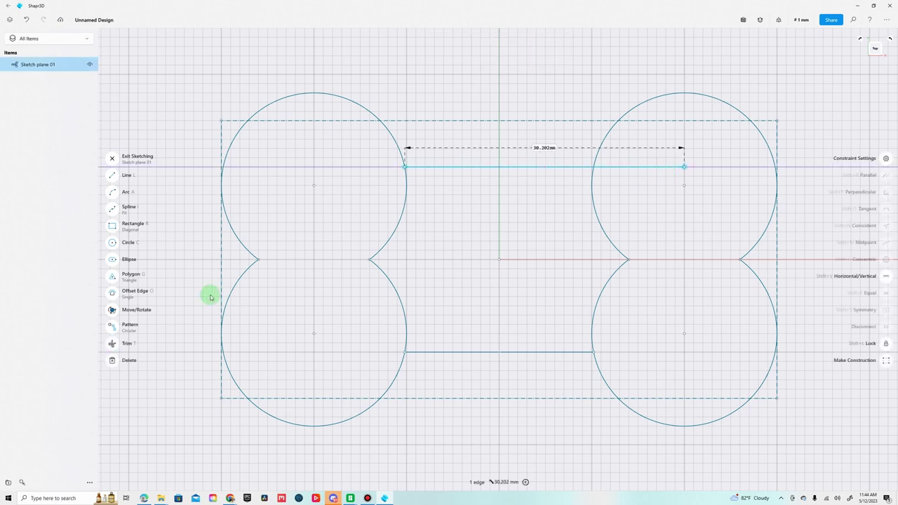
click(113, 343)
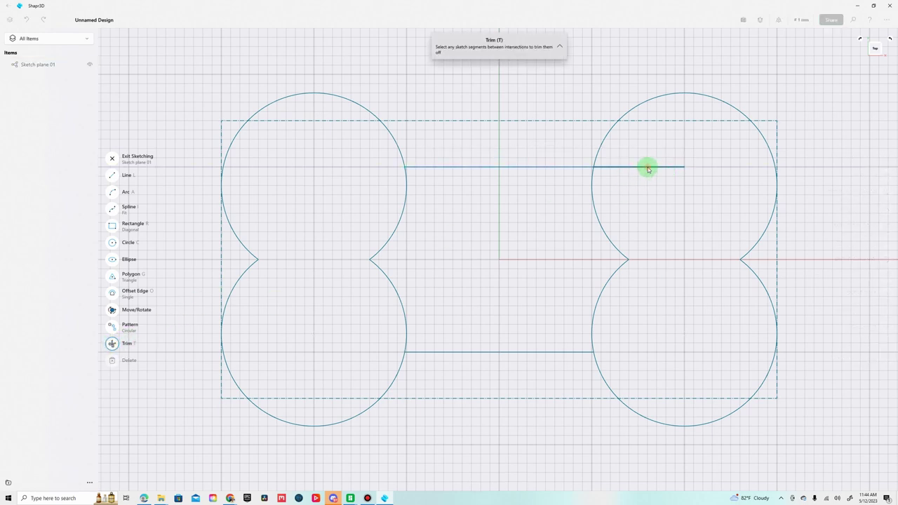
click(647, 168)
click(592, 199)
click(609, 280)
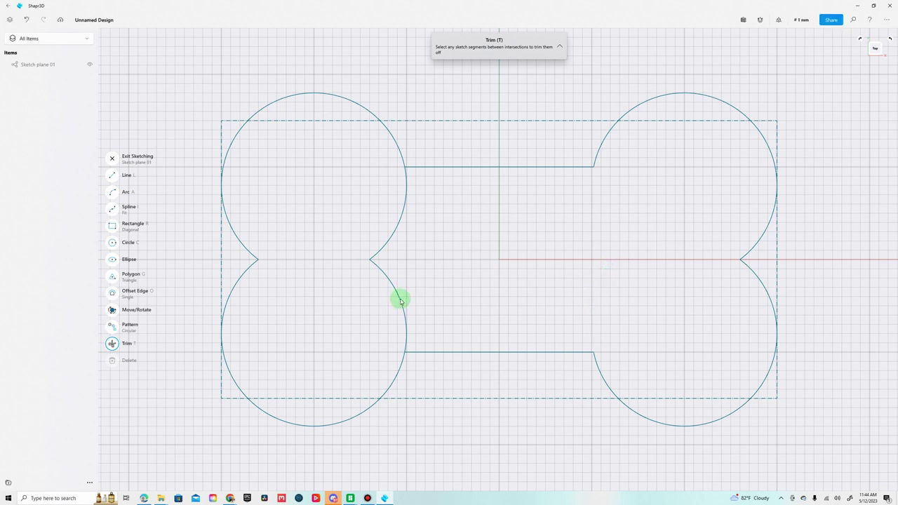
click(401, 301)
click(394, 232)
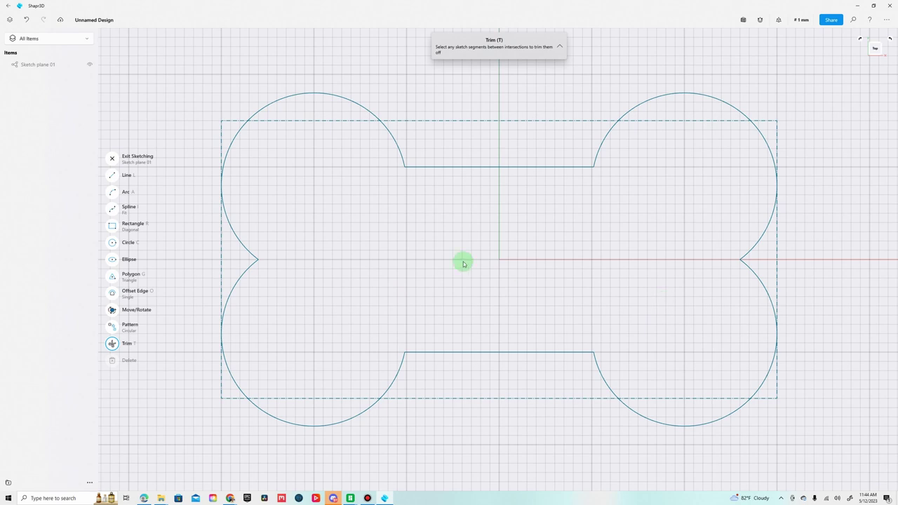
click(434, 122)
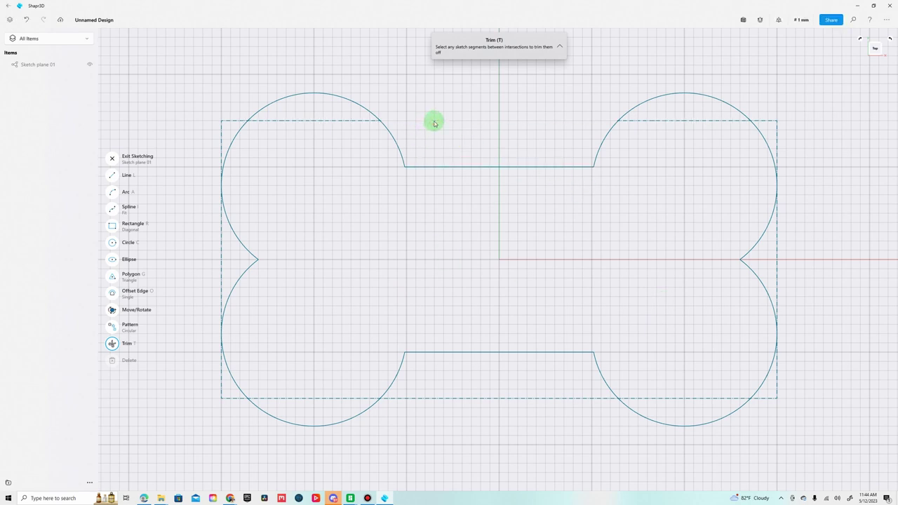
key(Escape)
click(708, 123)
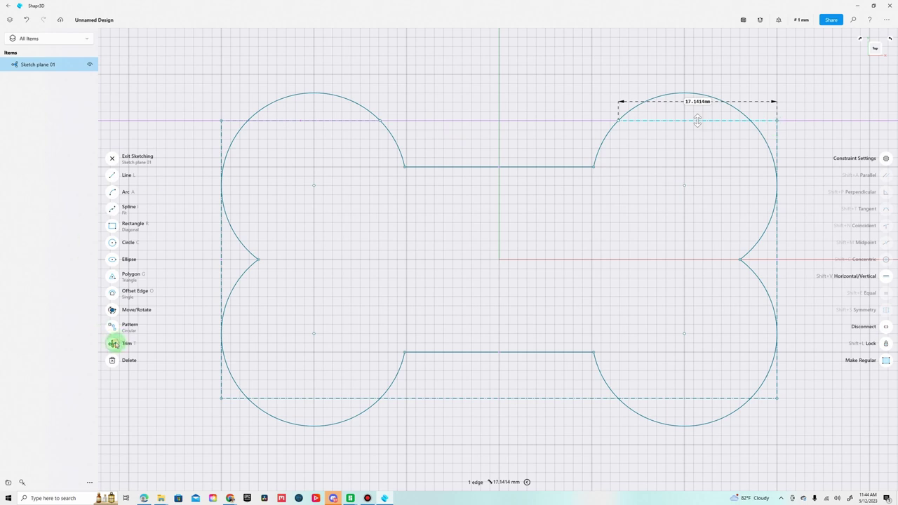
click(113, 343)
mouse_move(716, 123)
mouse_down()
mouse_move(776, 122)
mouse_move(783, 228)
mouse_move(769, 403)
mouse_move(589, 413)
mouse_move(580, 402)
mouse_move(344, 402)
mouse_move(221, 388)
mouse_move(231, 402)
mouse_move(221, 384)
mouse_move(222, 151)
mouse_move(232, 123)
mouse_move(292, 121)
mouse_move(578, 168)
mouse_move(661, 263)
mouse_move(620, 288)
mouse_up()
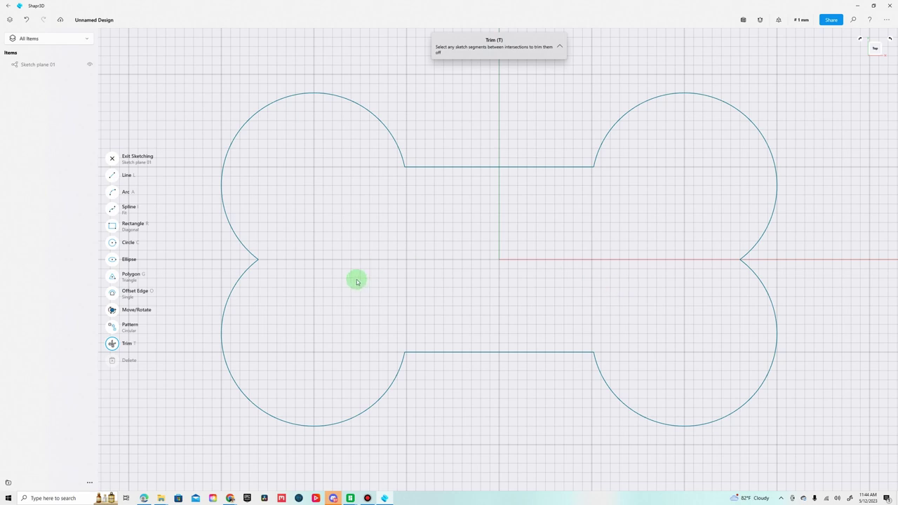
Extrude the bone-shaped region upward into solid Body 01.
click(113, 160)
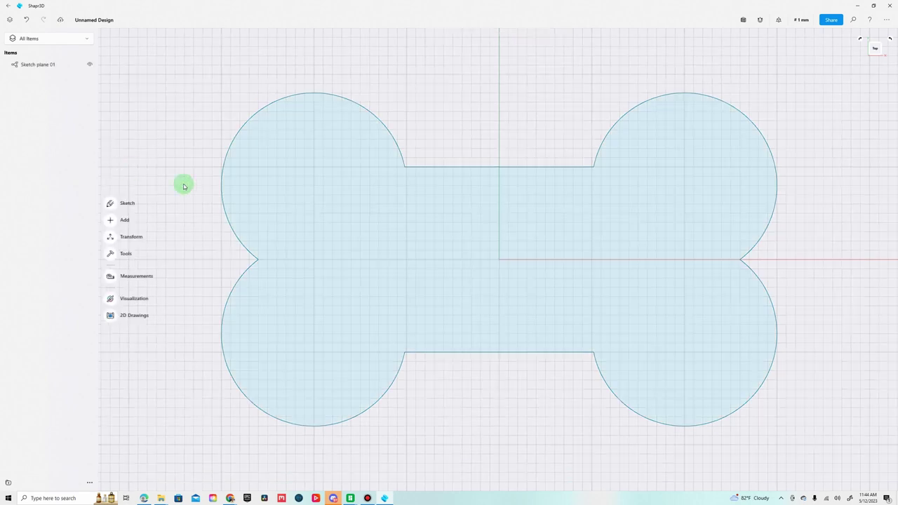
click(464, 263)
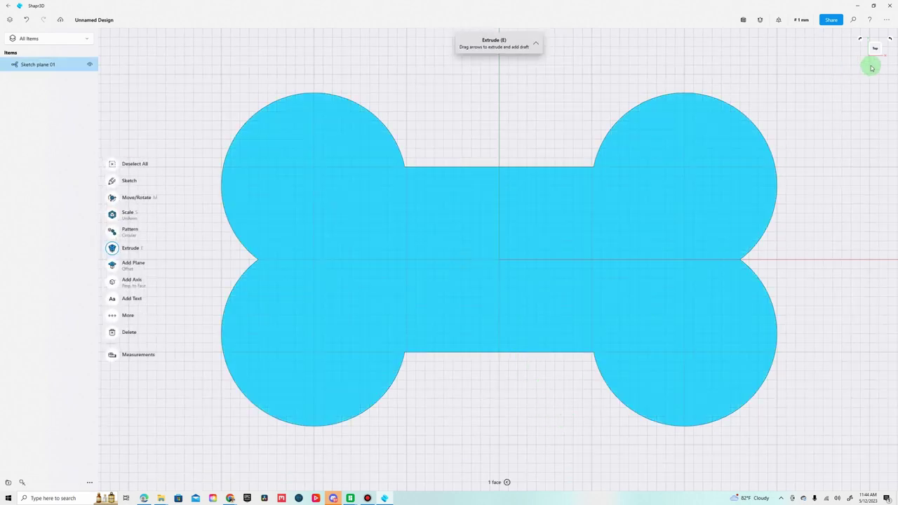
drag(878, 52, 879, 27)
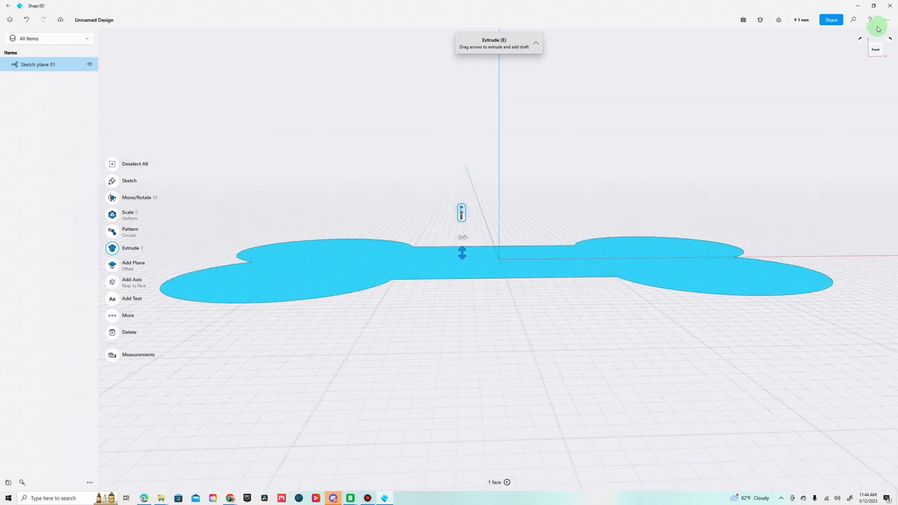
drag(465, 247, 479, 210)
right_drag(500, 301, 397, 366)
Apply a small chamfer to the six top outline edges of the bone.
click(495, 334)
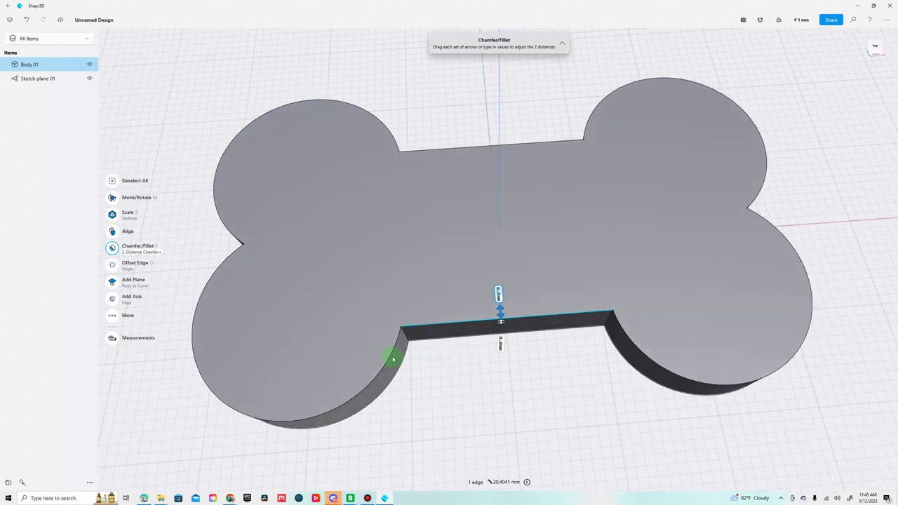
click(394, 363)
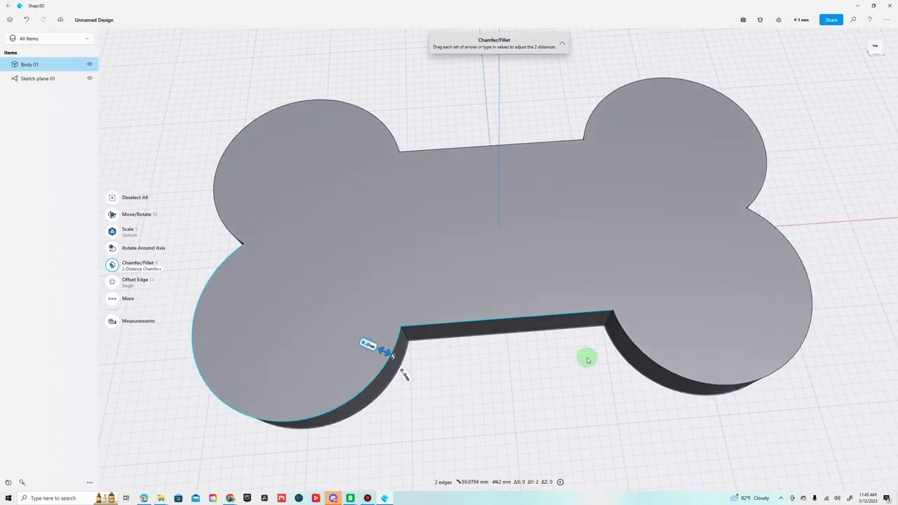
click(631, 343)
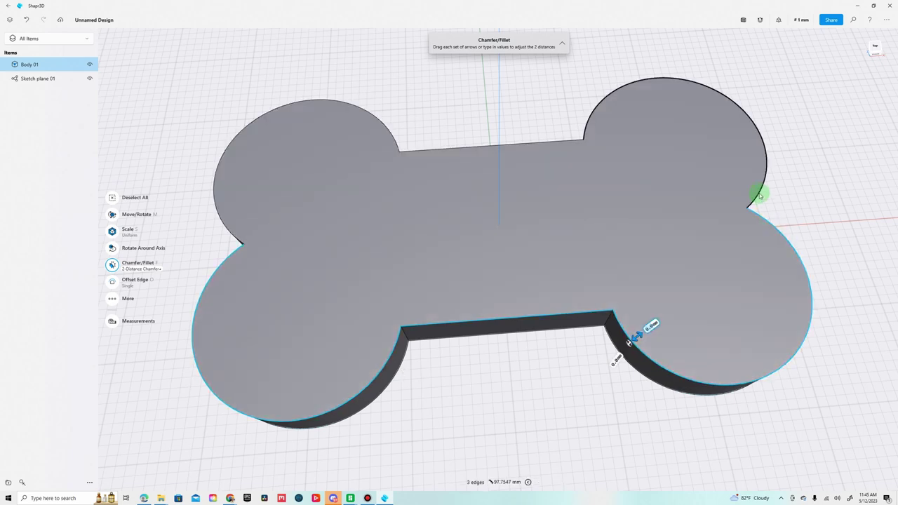
click(758, 195)
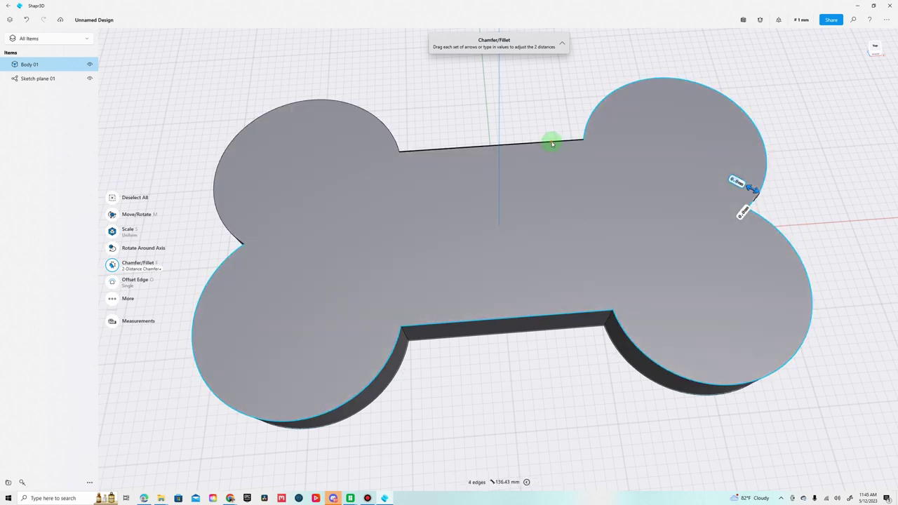
click(551, 144)
click(385, 125)
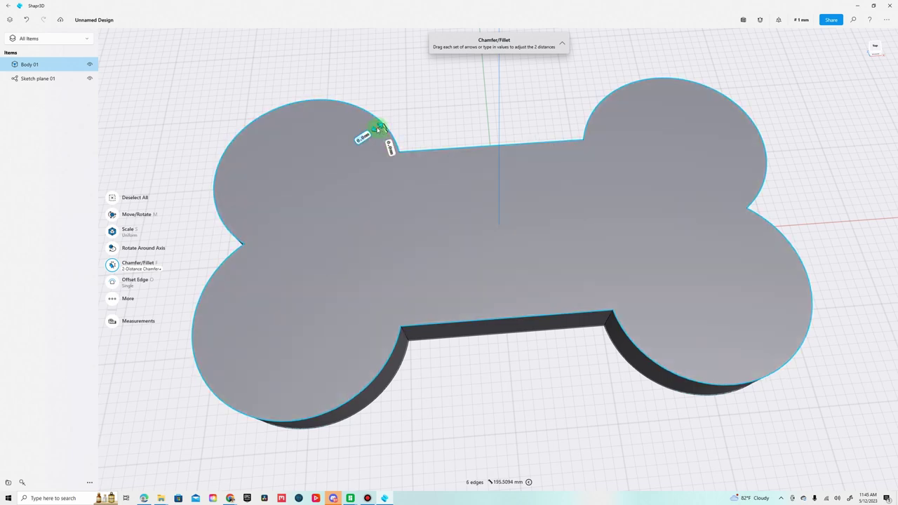
drag(379, 129, 371, 132)
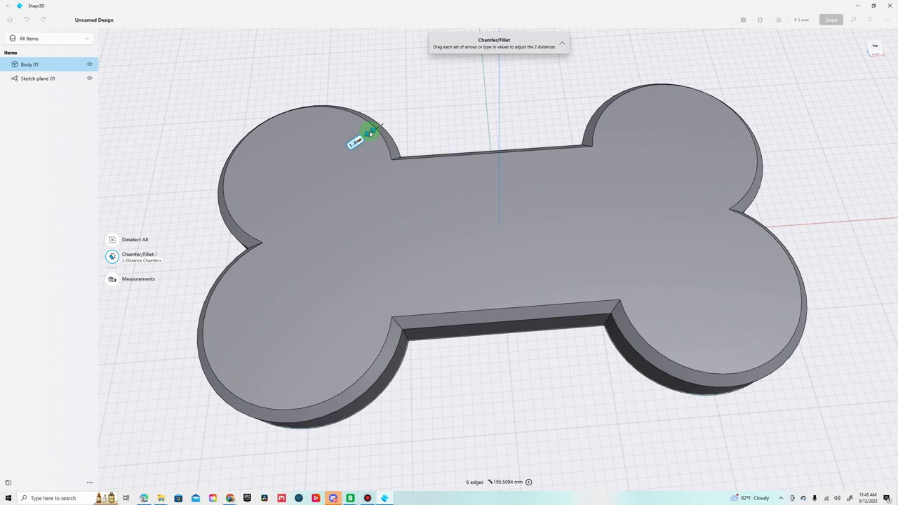
mouse_move(371, 133)
mouse_down()
mouse_move(397, 124)
mouse_move(374, 140)
mouse_up()
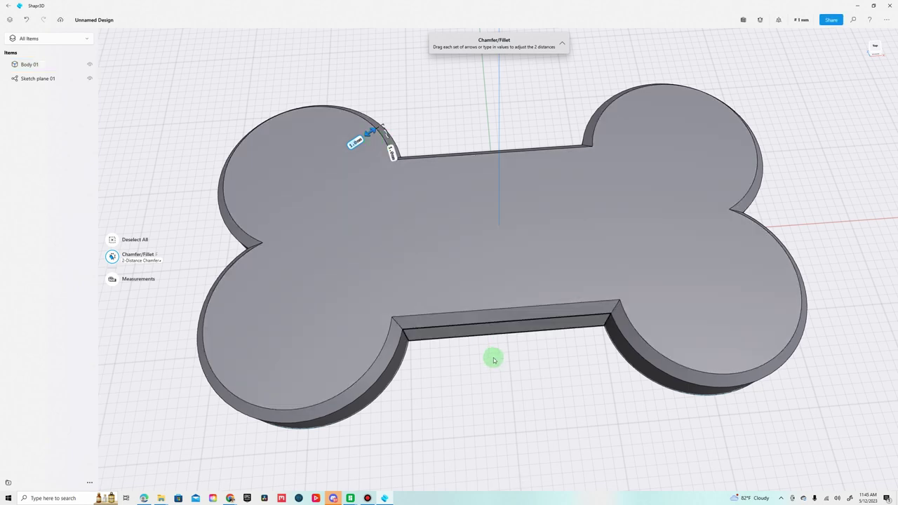
right_drag(487, 372, 448, 291)
Chamfer the six bottom outline edges of the bone by 1.0 mm.
click(436, 263)
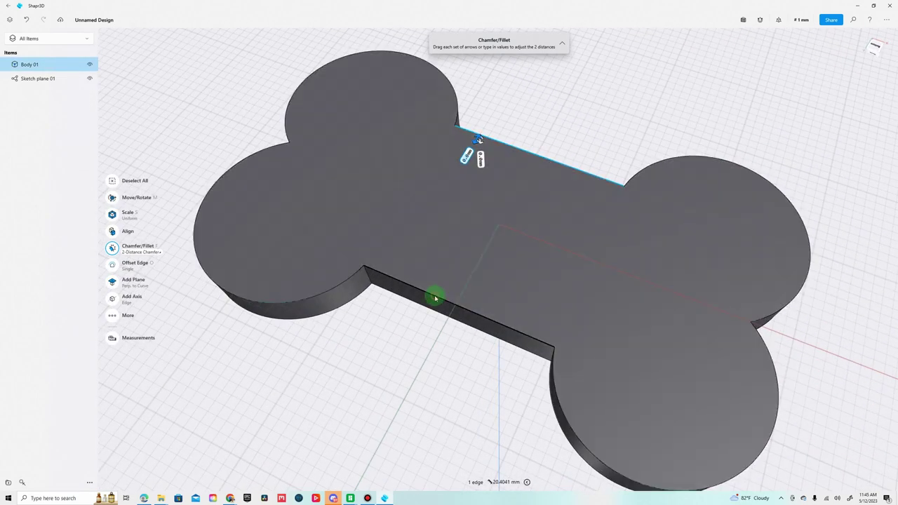
click(435, 298)
click(336, 287)
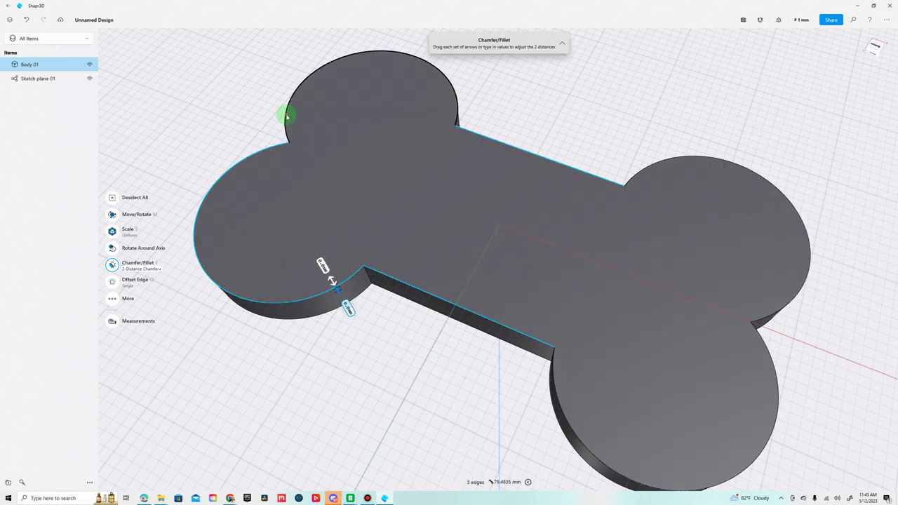
click(290, 118)
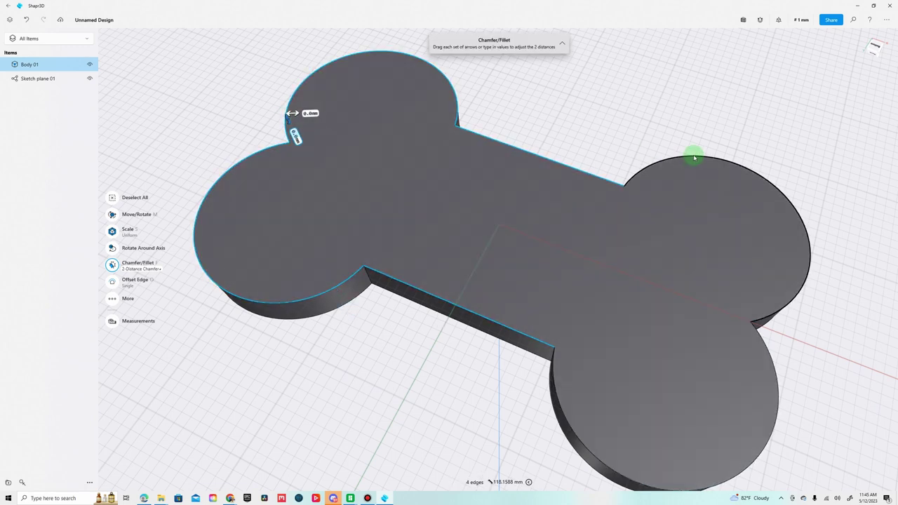
click(694, 158)
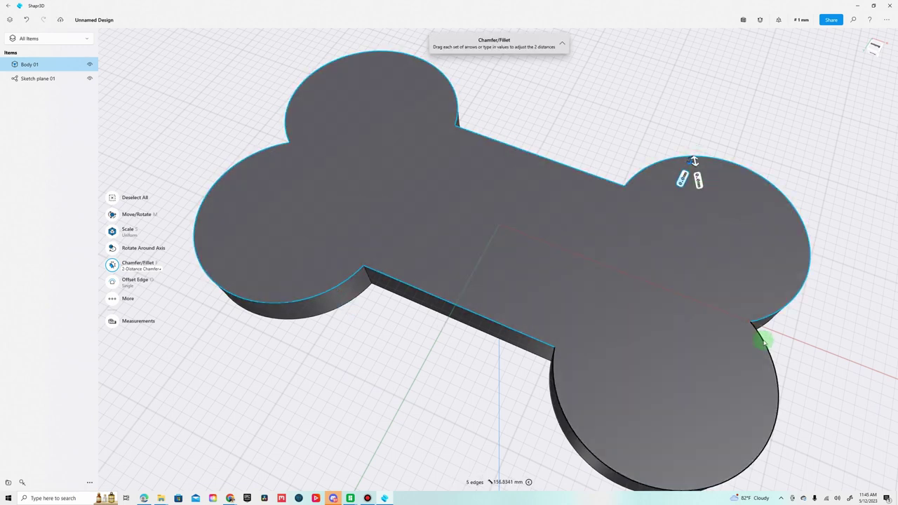
click(759, 342)
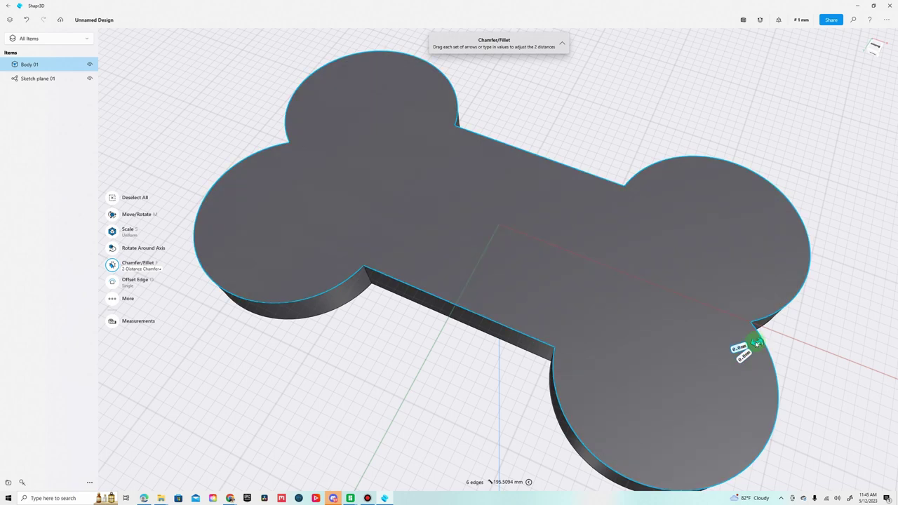
drag(757, 342, 744, 345)
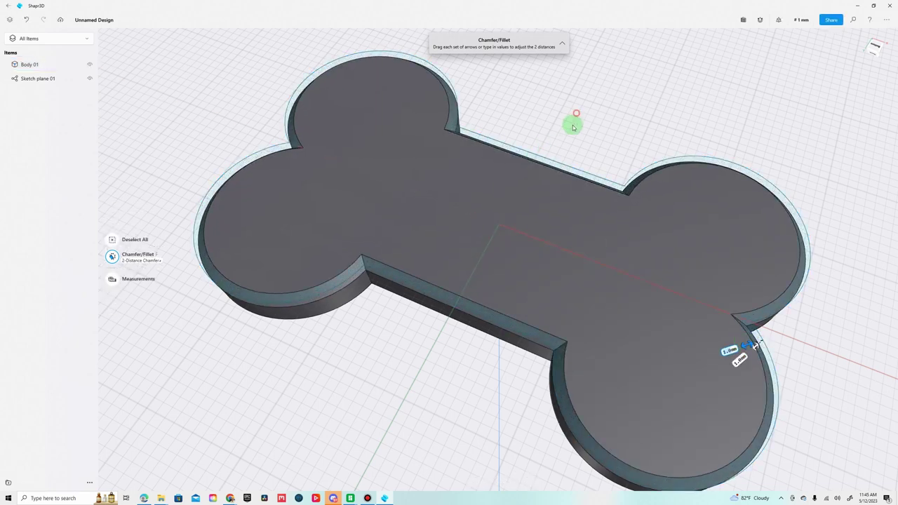
right_drag(571, 130, 495, 261)
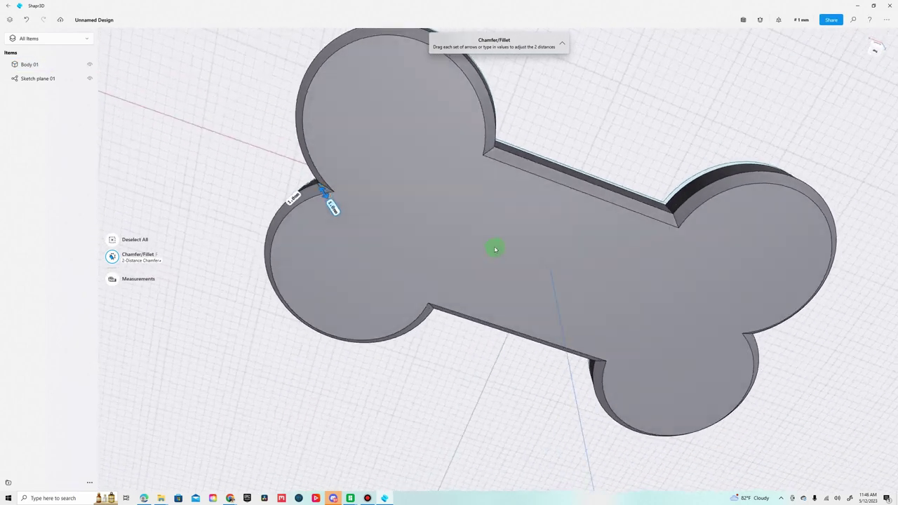
right_drag(494, 249, 605, 360)
Add a text object with the content LUNA.
click(134, 241)
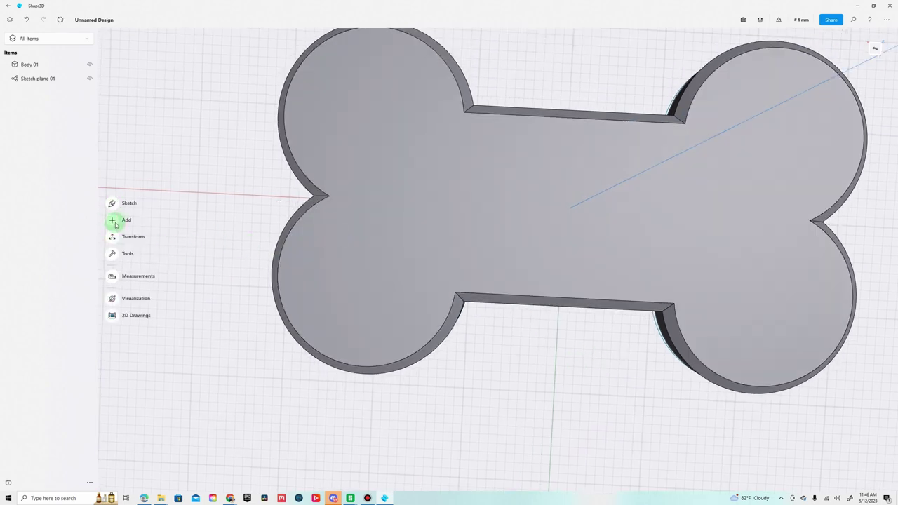
click(116, 221)
click(112, 284)
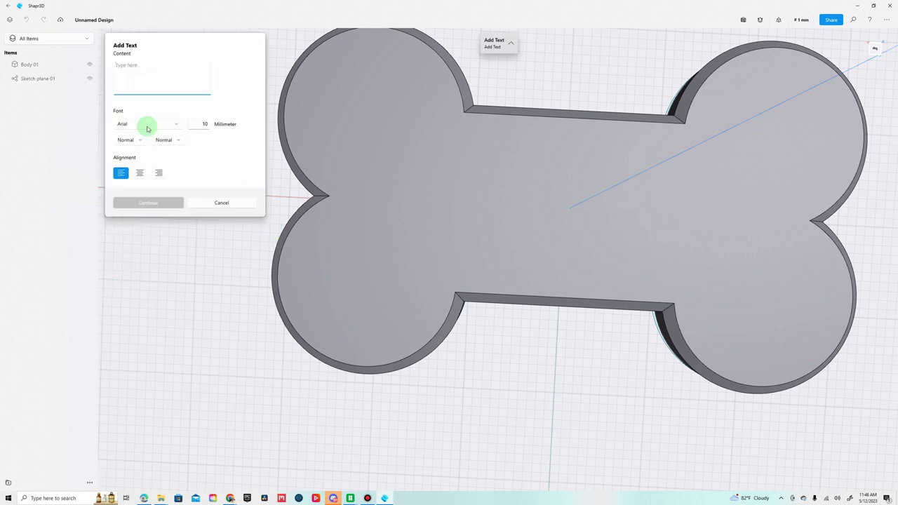
text(C)
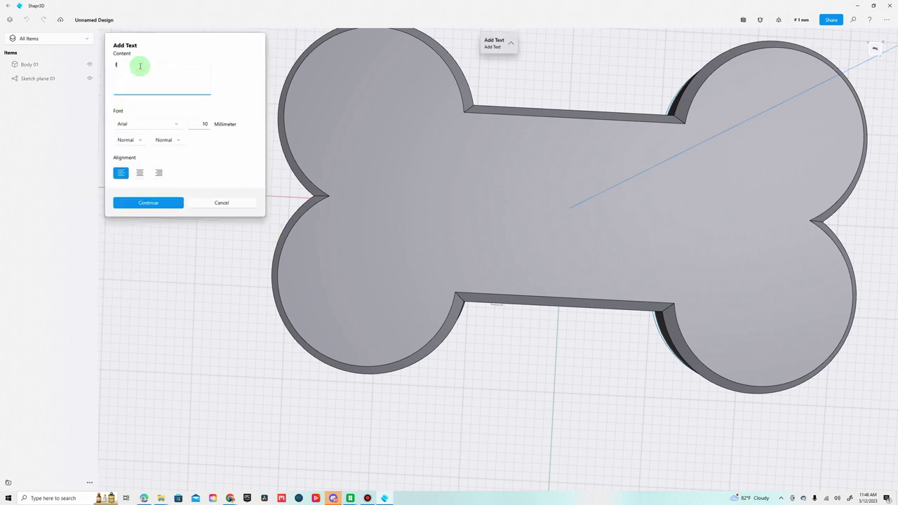
key(BackSpace)
text(LUNS)
Set the text font to Quicksand at 10 mm size.
click(150, 124)
scroll(148, 180, down, 15)
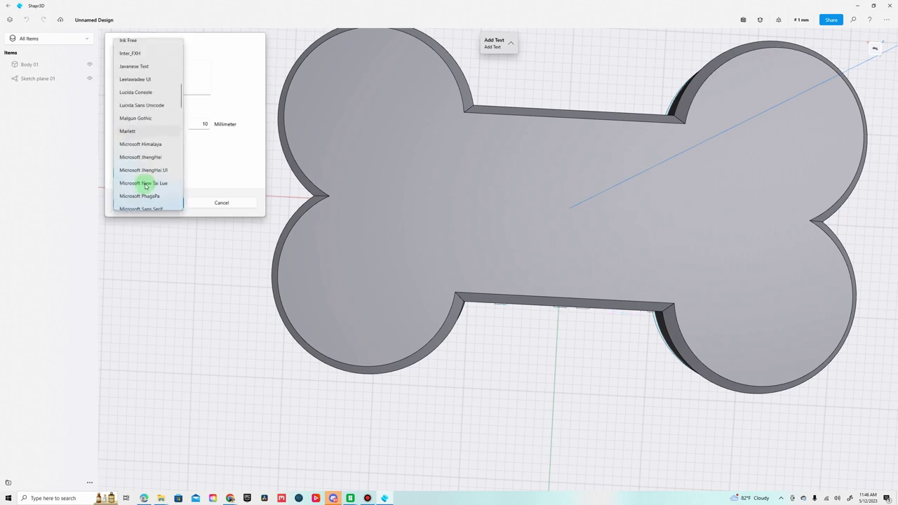
scroll(145, 186, down, 4)
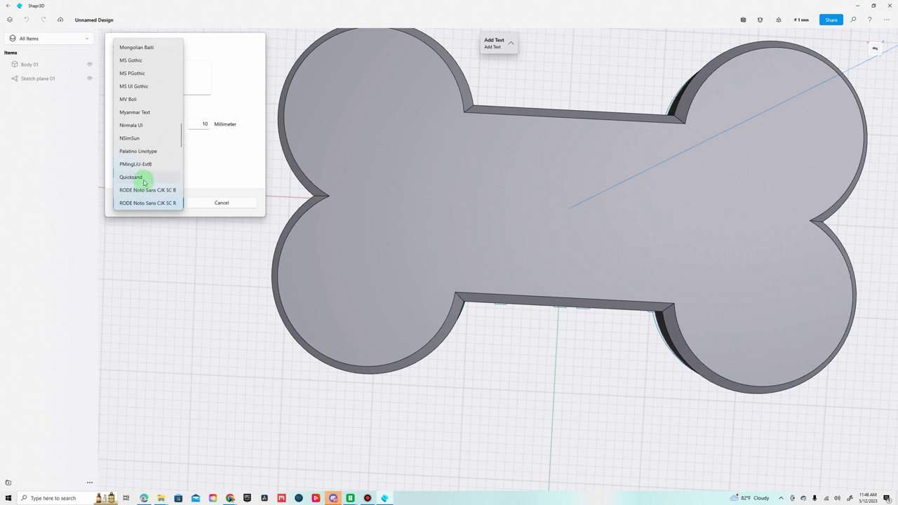
click(132, 177)
click(208, 124)
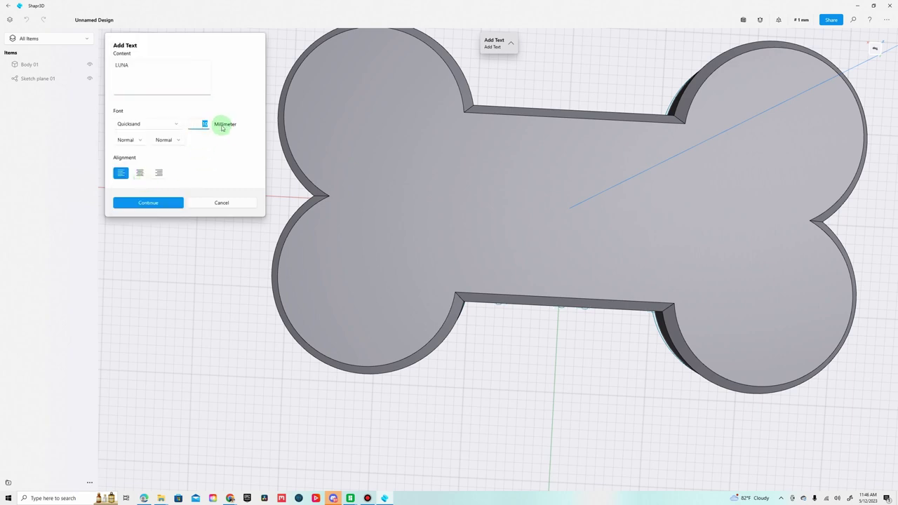
Create the LUNA text and lift it up onto the bone's top face.
click(157, 203)
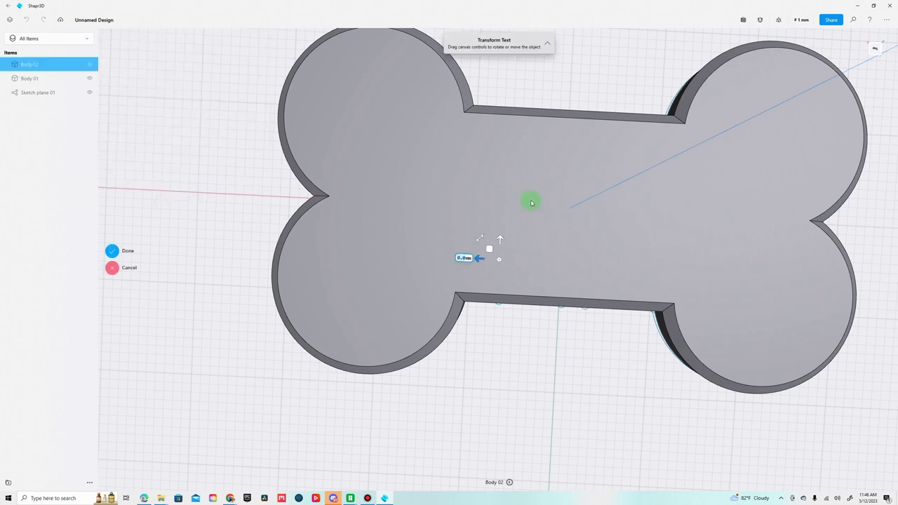
right_drag(544, 339, 527, 298)
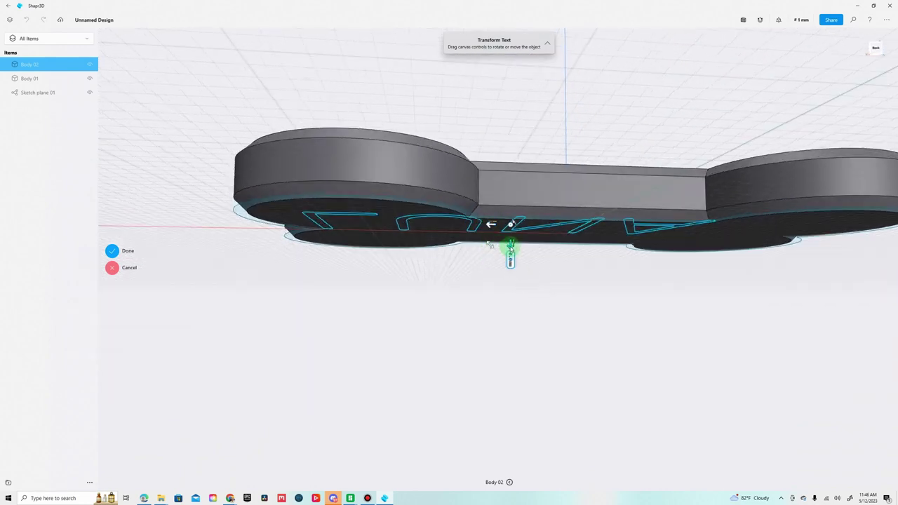
right_drag(529, 258, 552, 278)
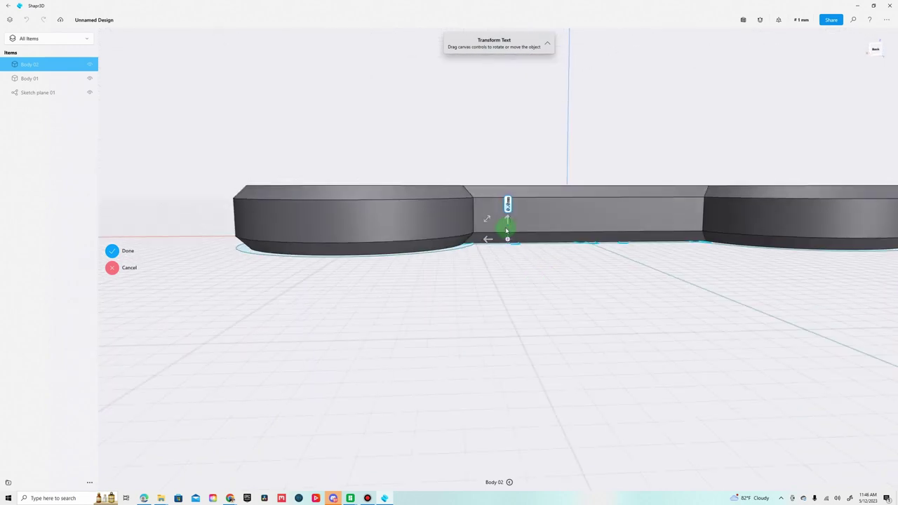
drag(508, 221, 512, 174)
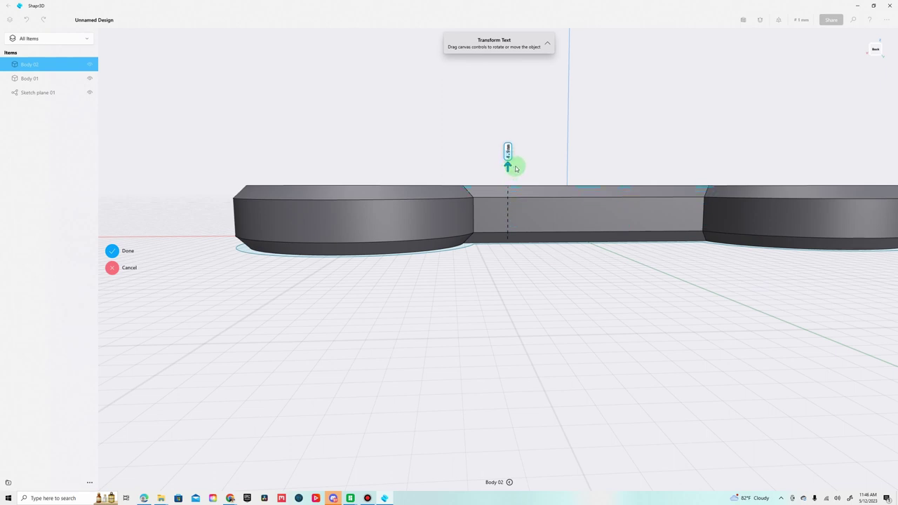
drag(515, 168, 515, 165)
From the Top view, shift LUNA about 8 mm left and slightly down across the middle bar.
right_drag(555, 263, 552, 309)
click(874, 49)
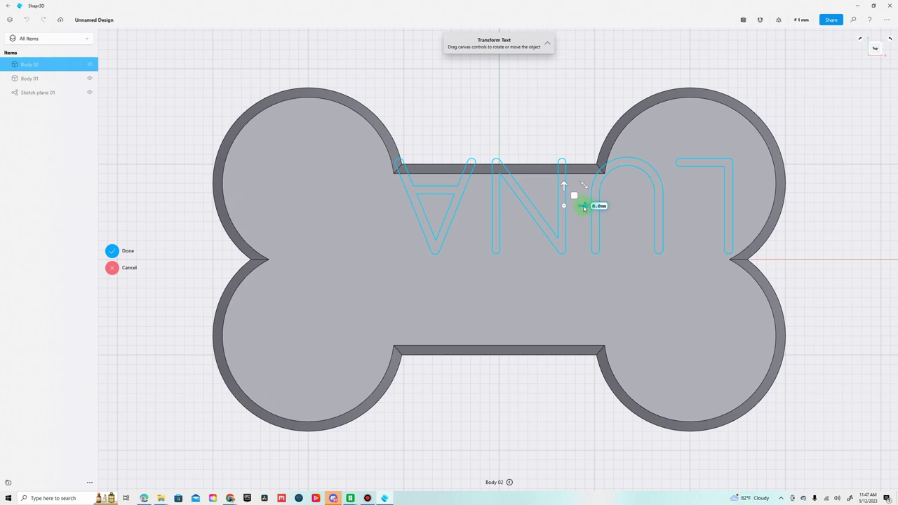
drag(585, 209, 387, 347)
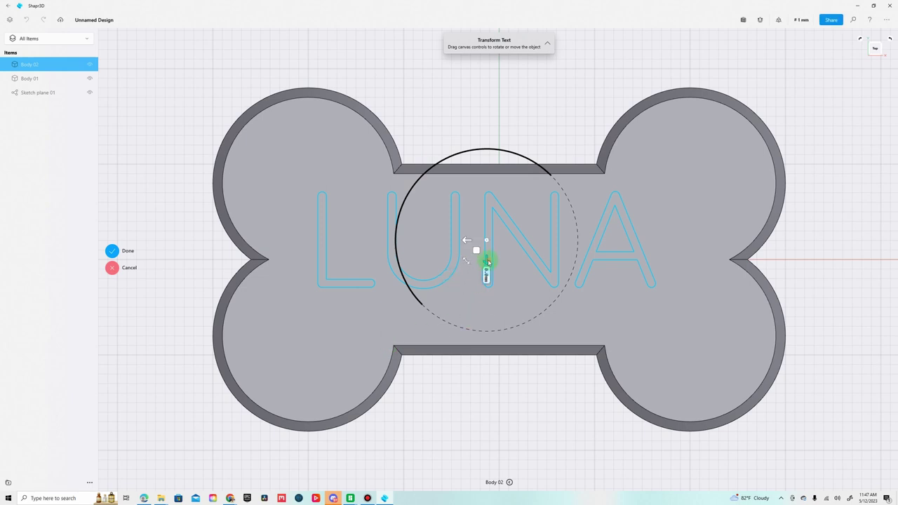
drag(489, 263, 487, 231)
scroll(514, 397, down, 4)
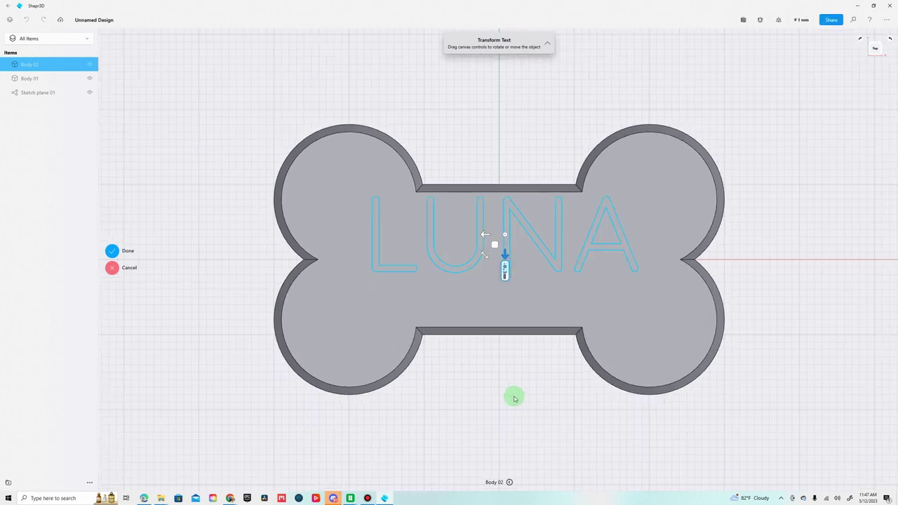
click(112, 250)
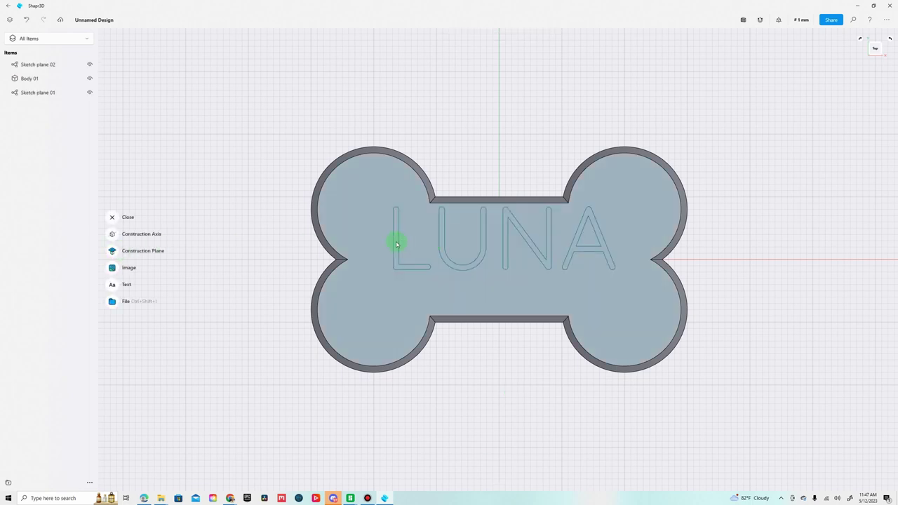
Select the L, U, N and A letter faces and extrude them upward as raised text.
click(397, 243)
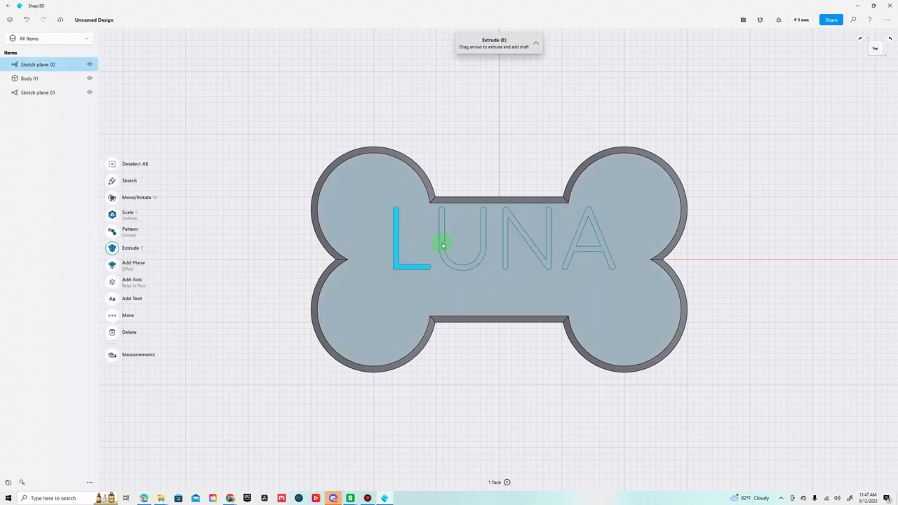
click(455, 244)
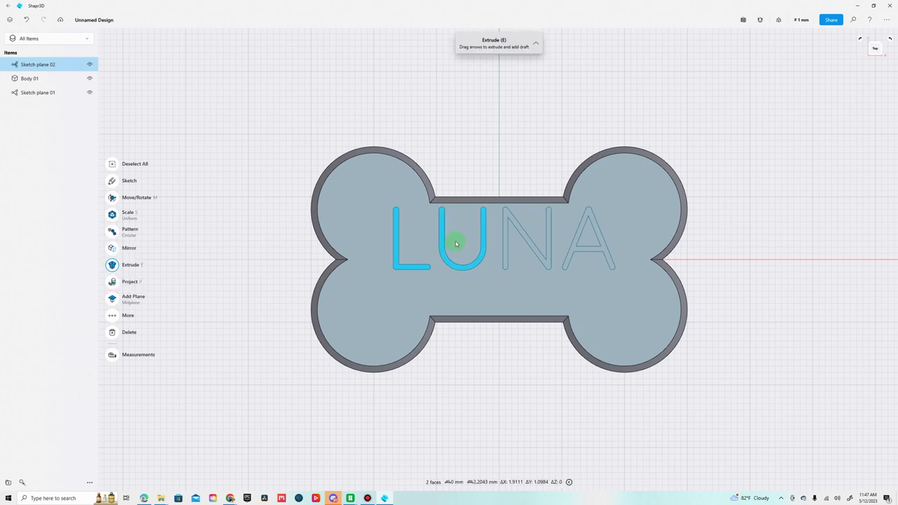
click(506, 215)
click(580, 237)
right_drag(545, 362, 552, 327)
drag(575, 207, 575, 215)
right_drag(557, 332, 776, 345)
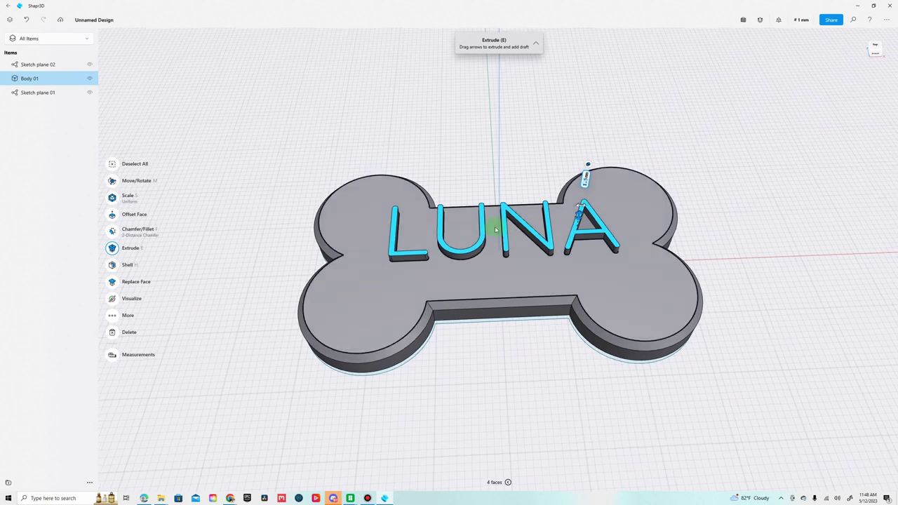
right_drag(501, 346, 501, 343)
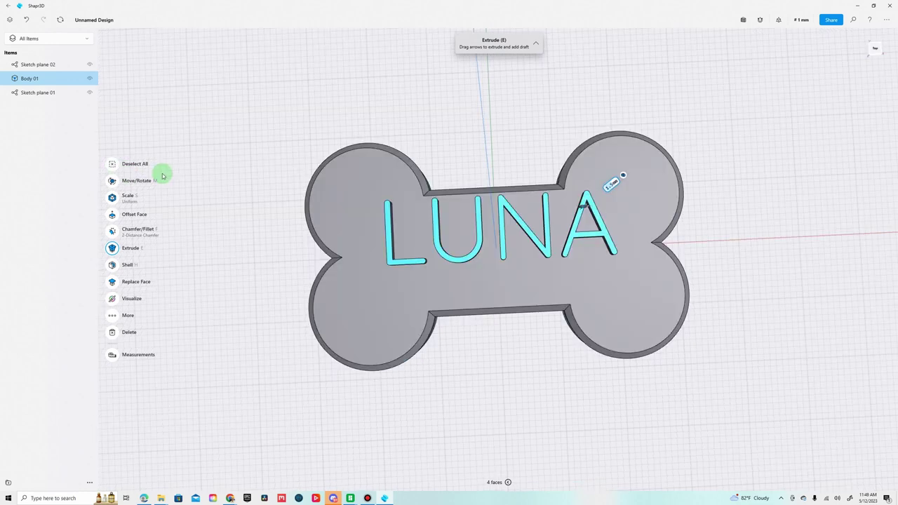
click(113, 164)
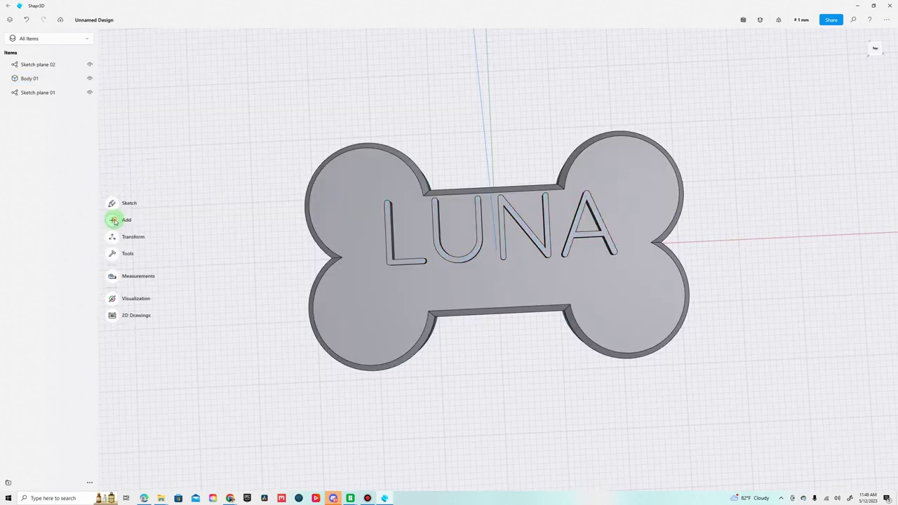
click(113, 221)
click(115, 283)
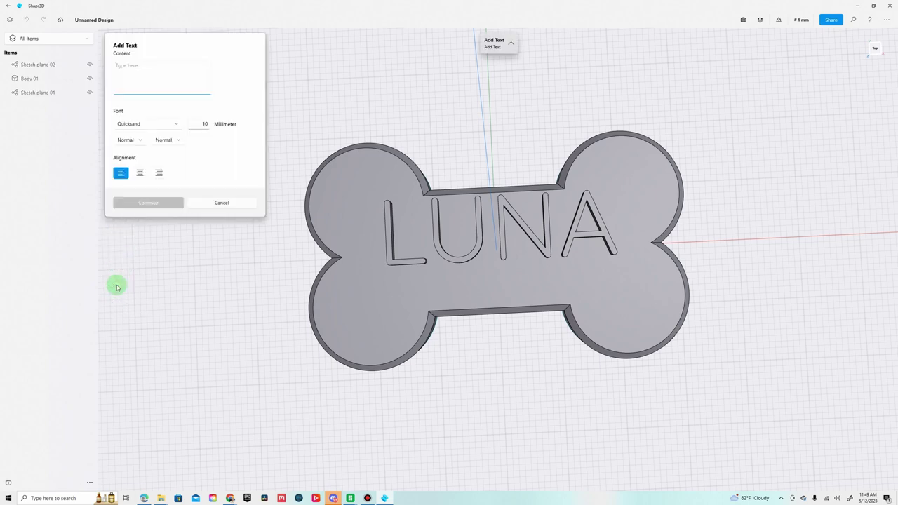
text(5121111111)
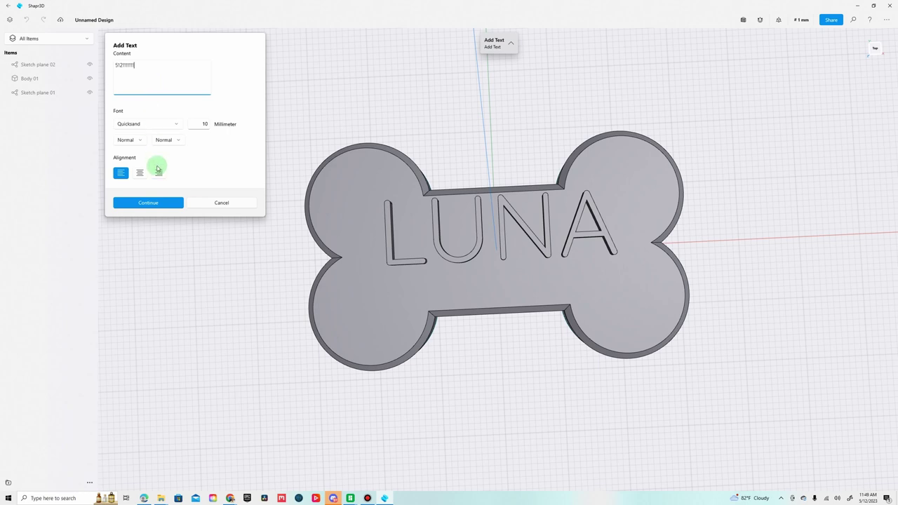
click(204, 124)
text(8)
click(163, 202)
click(466, 256)
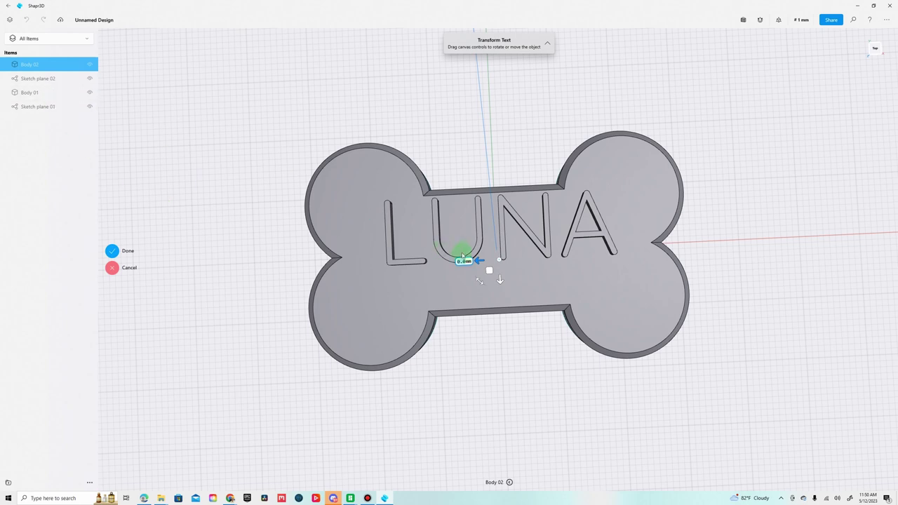
right_drag(533, 402, 532, 324)
right_drag(503, 444, 503, 462)
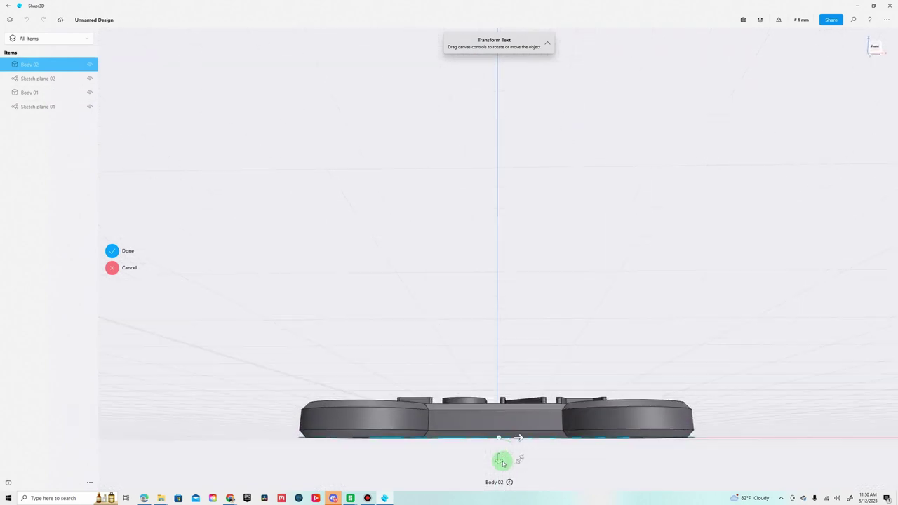
drag(501, 460, 503, 427)
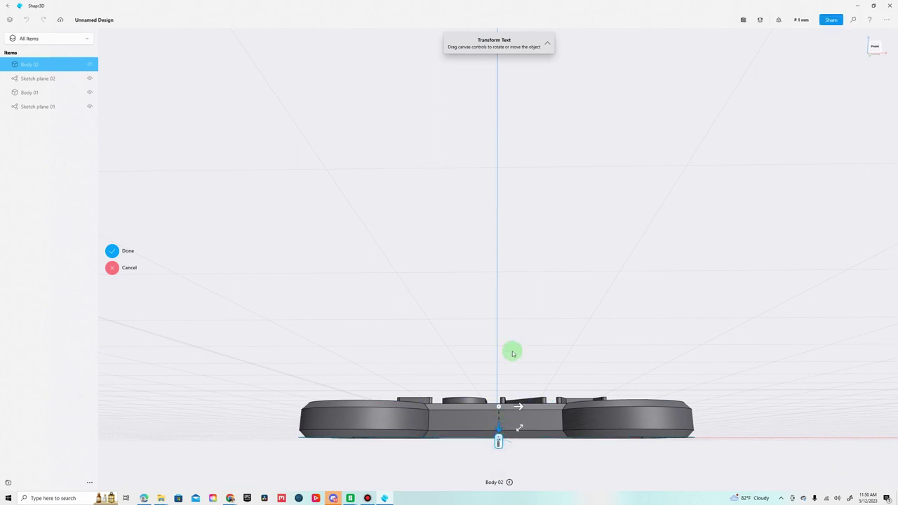
right_drag(515, 337, 517, 370)
right_drag(514, 303, 528, 330)
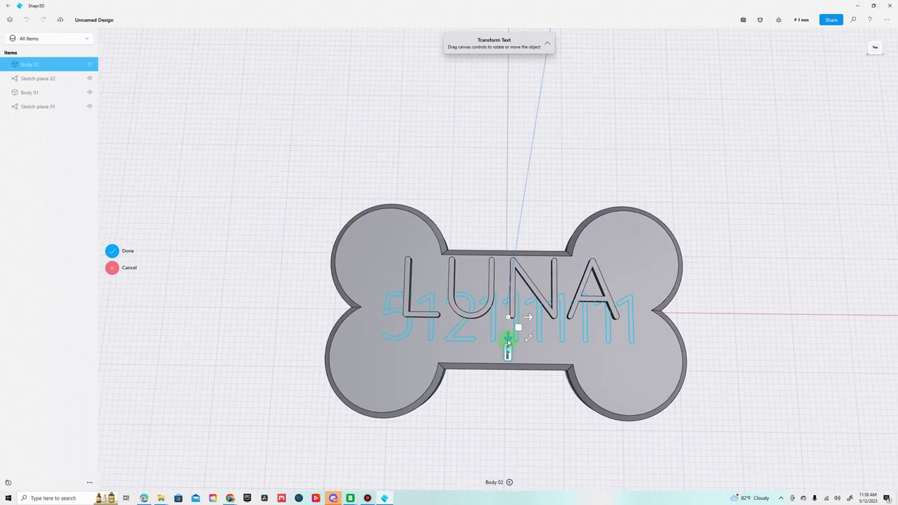
drag(508, 342, 512, 358)
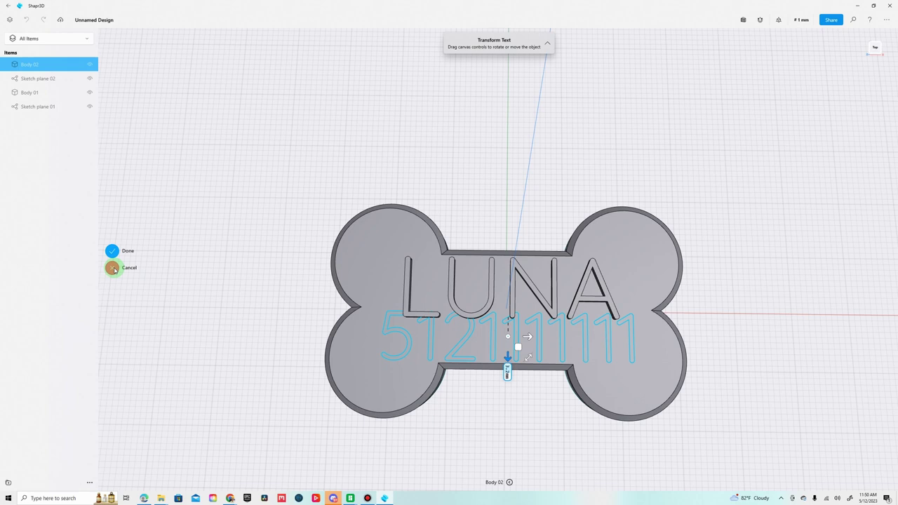
click(114, 269)
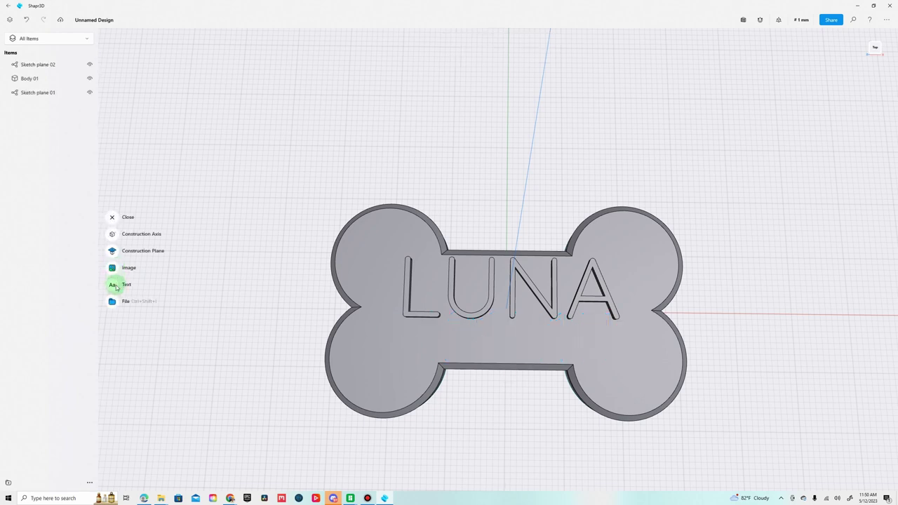
click(117, 286)
click(139, 123)
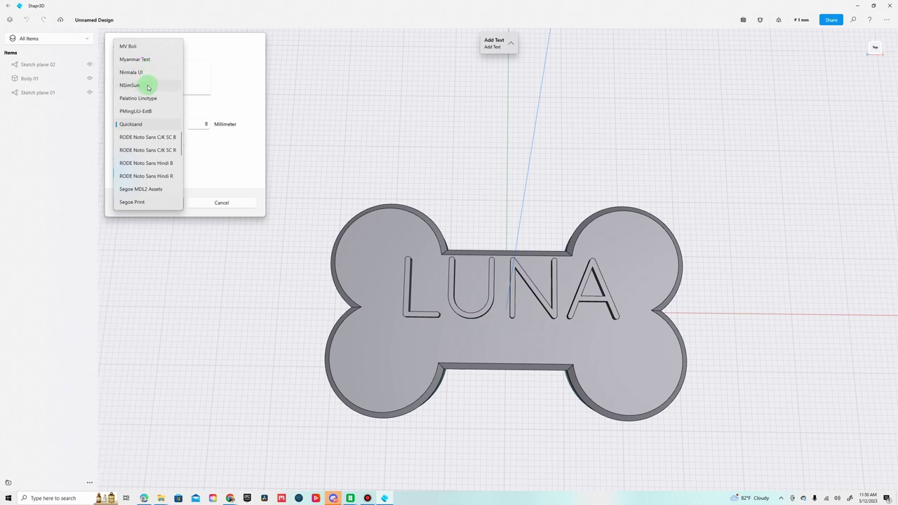
click(206, 127)
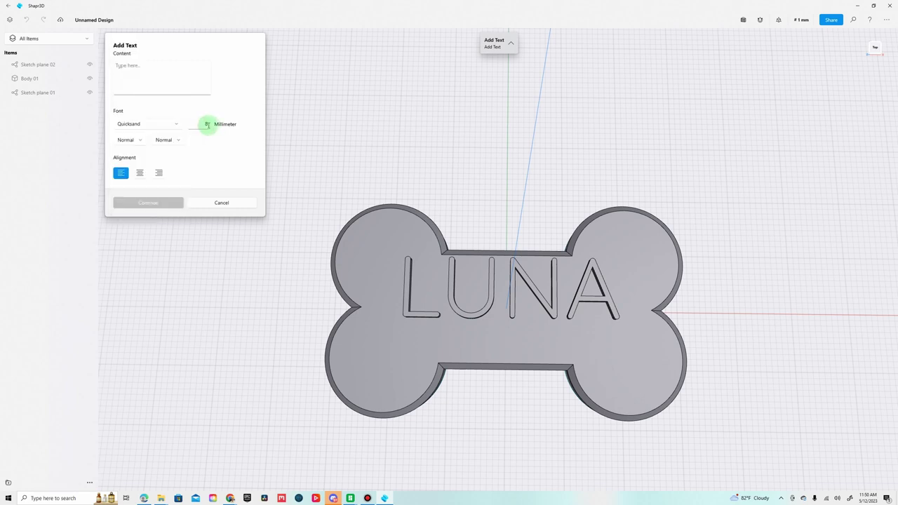
click(220, 122)
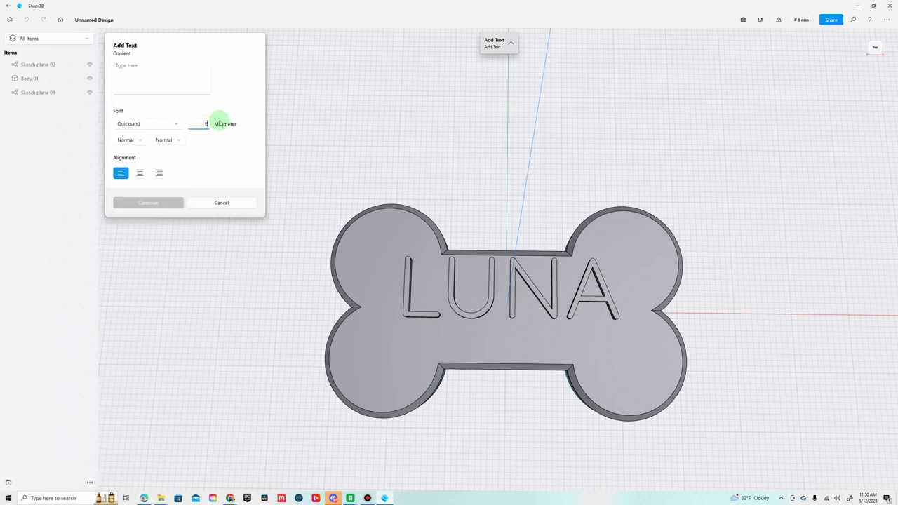
text(6)
click(150, 78)
text(512)
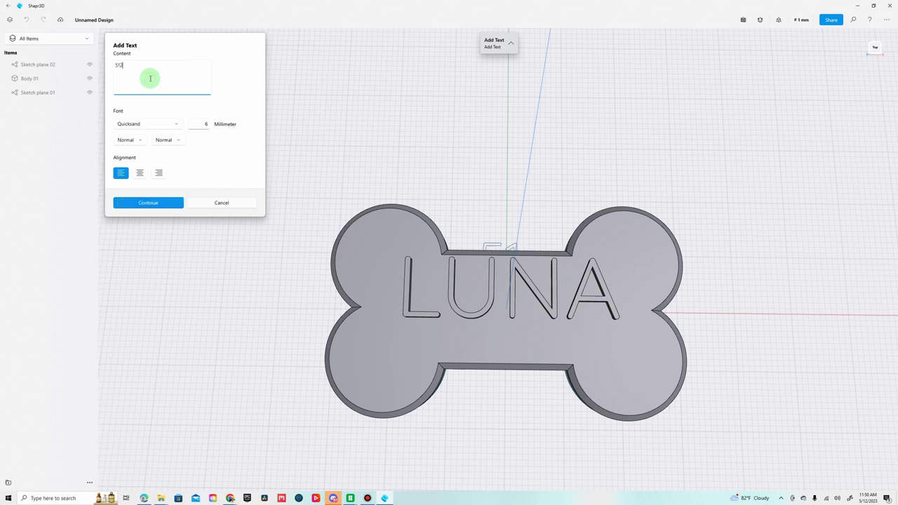
text(111111)
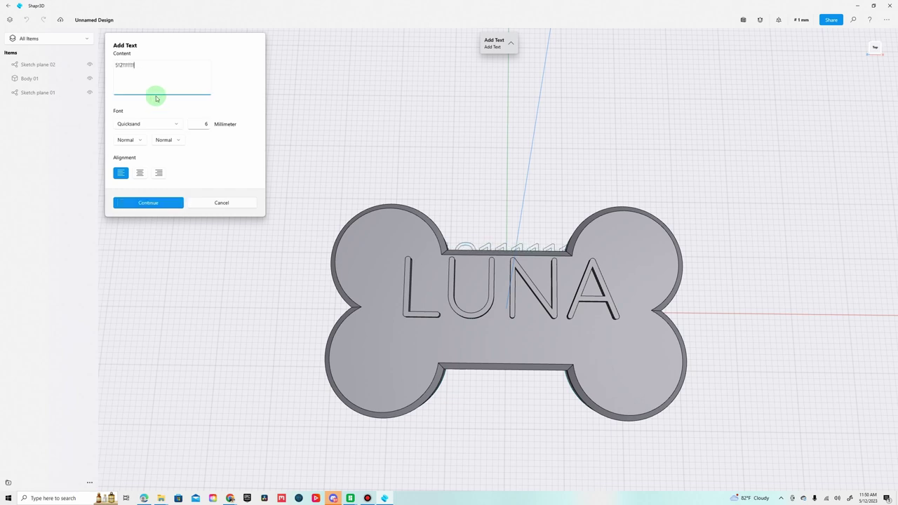
click(148, 203)
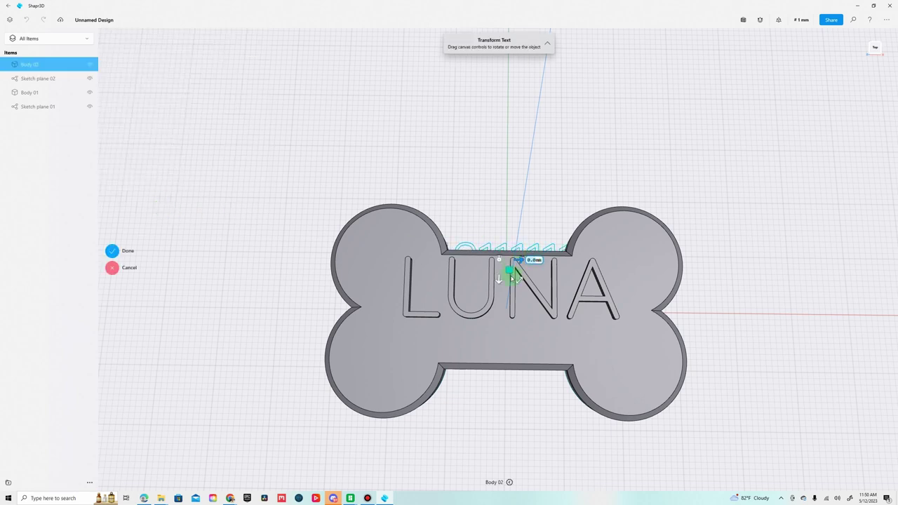
right_drag(515, 400, 481, 307)
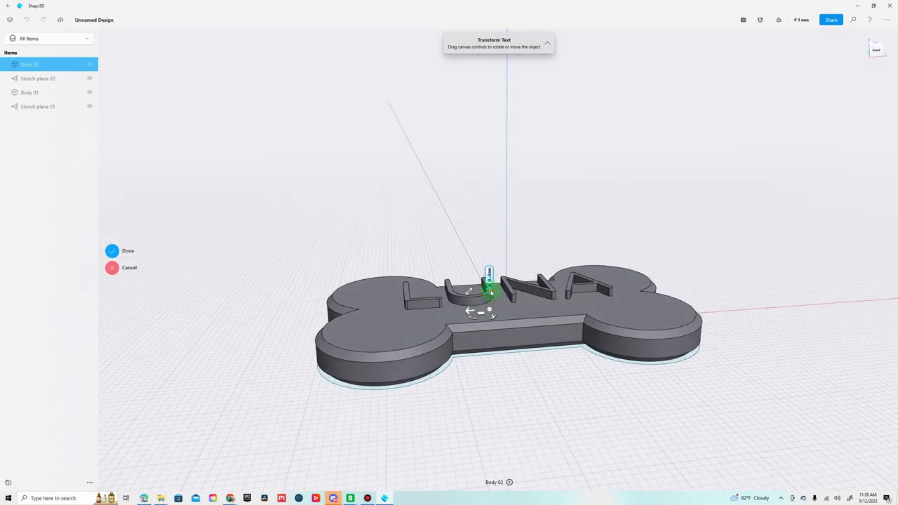
click(489, 275)
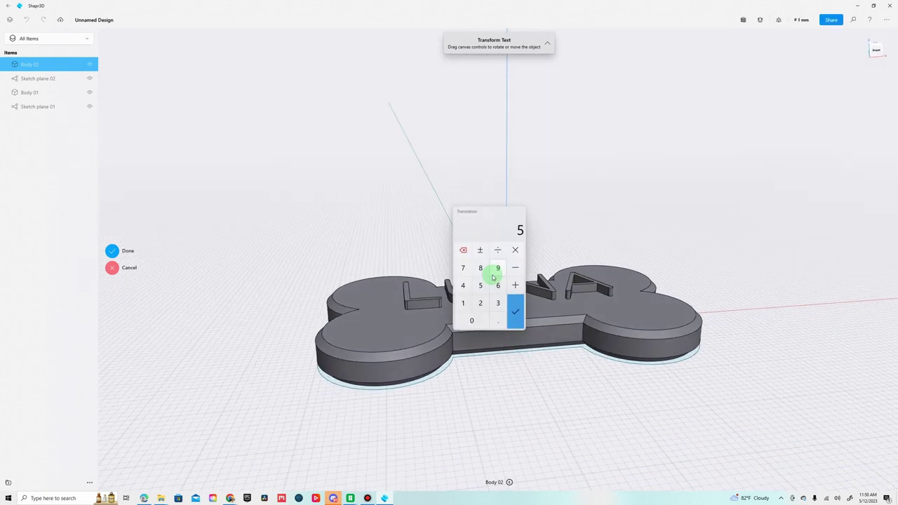
text(5)
key(Return)
right_drag(492, 278, 494, 329)
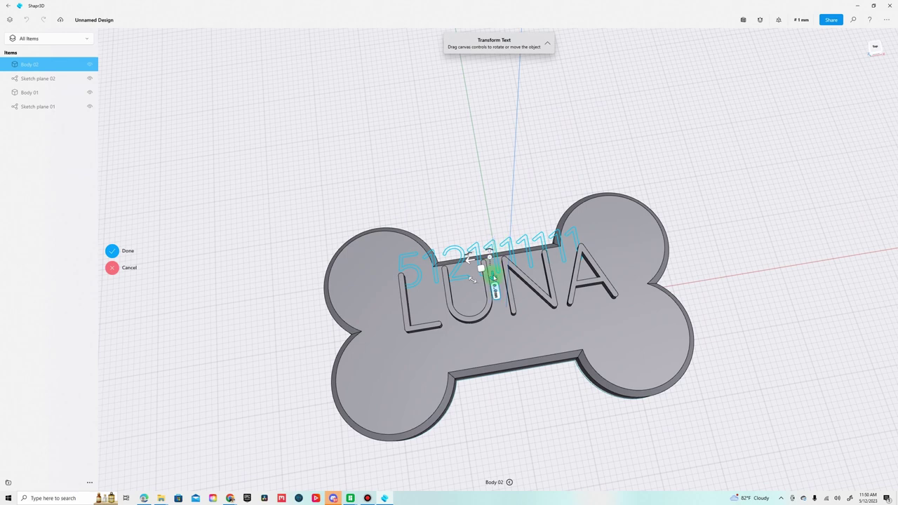
drag(494, 278, 509, 354)
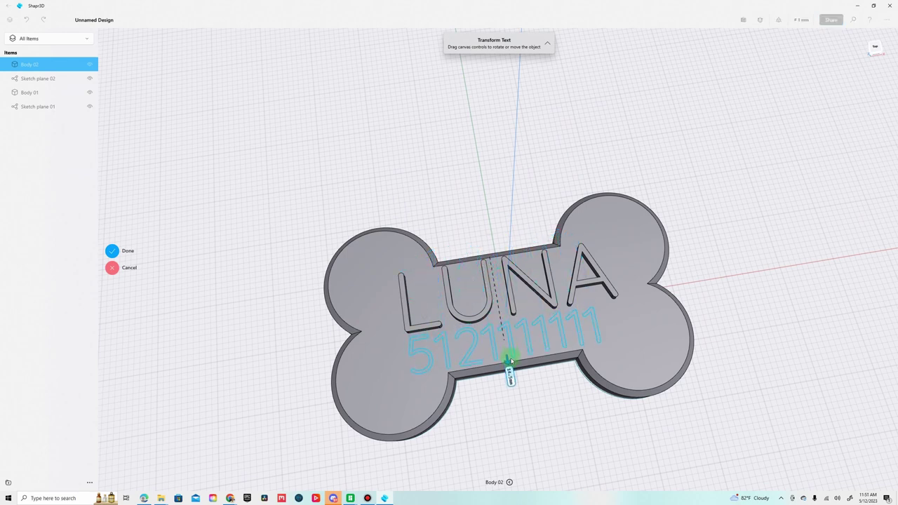
right_drag(542, 400, 538, 411)
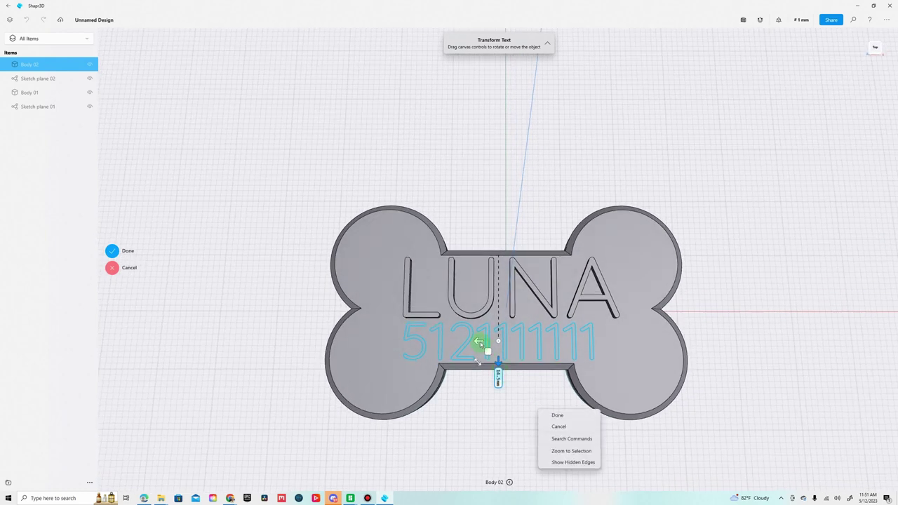
drag(484, 345, 482, 344)
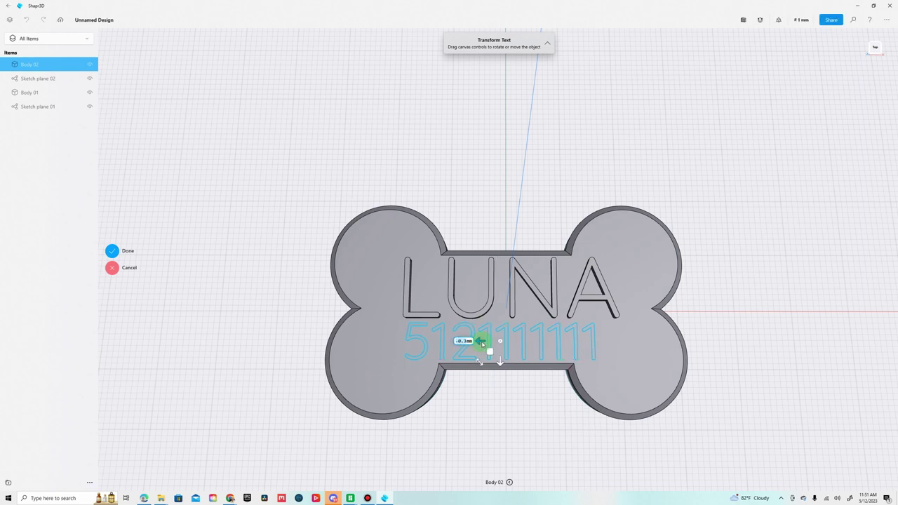
click(114, 268)
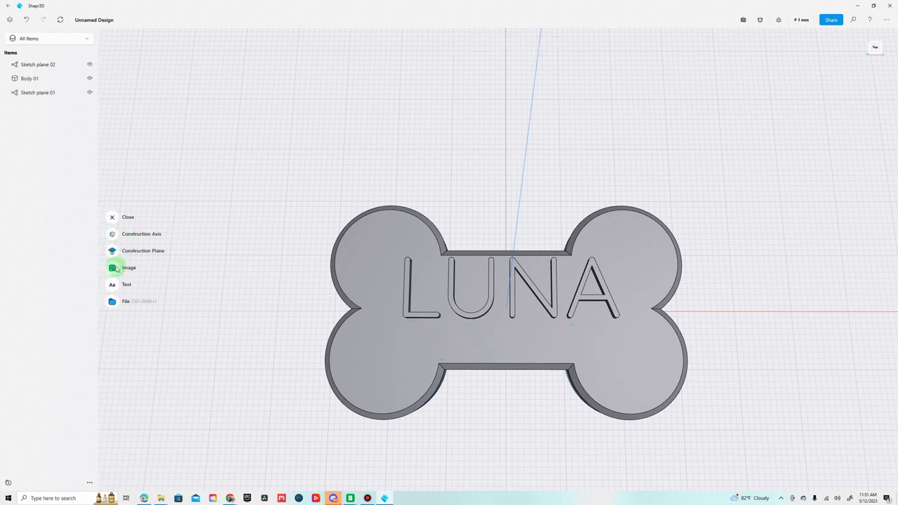
Add the owner's phone number as a text object with a 5 mm vertical offset.
click(112, 285)
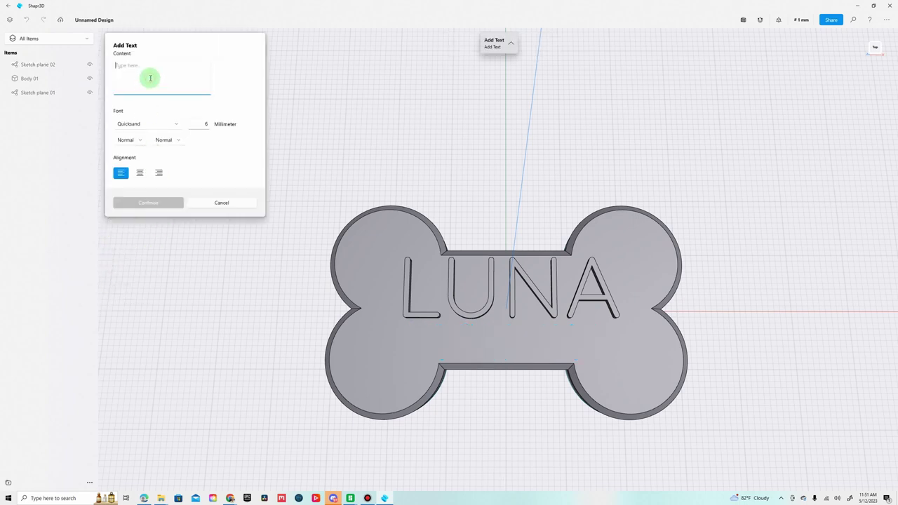
text(512-111-1111)
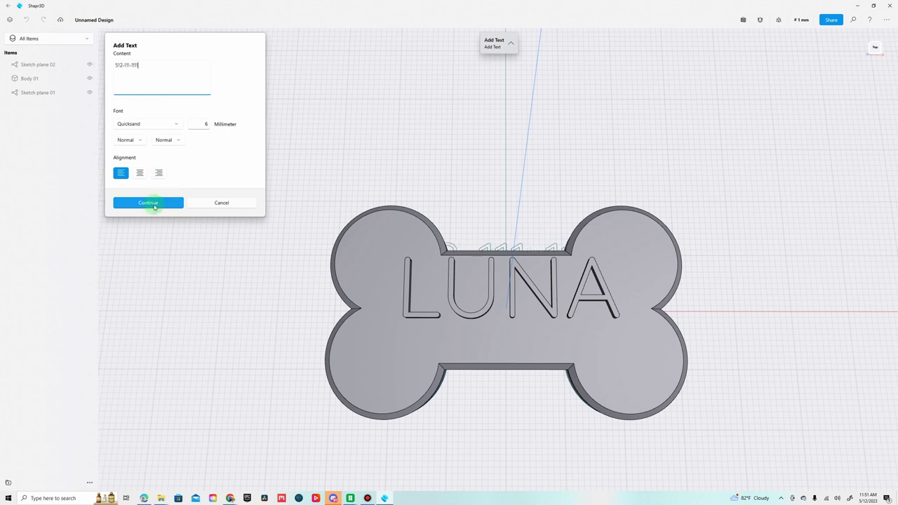
click(154, 203)
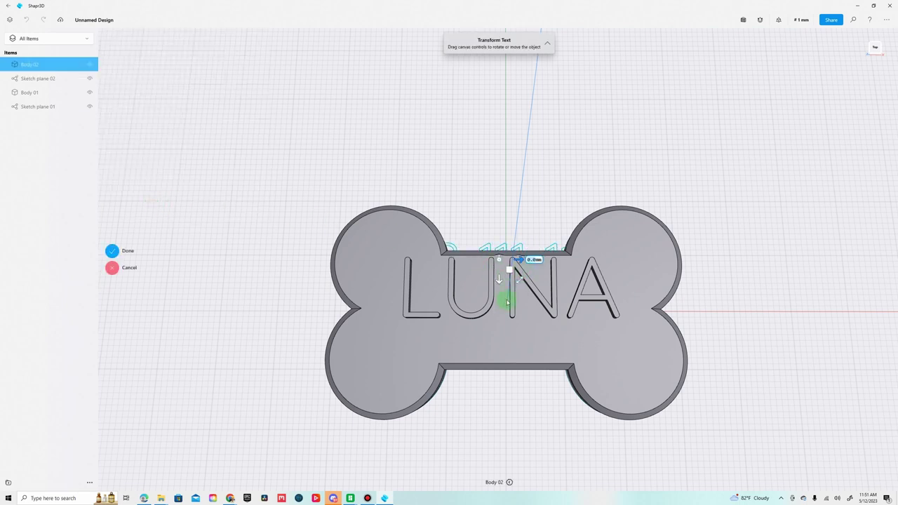
right_drag(511, 323, 494, 300)
click(495, 286)
text(5)
key(Return)
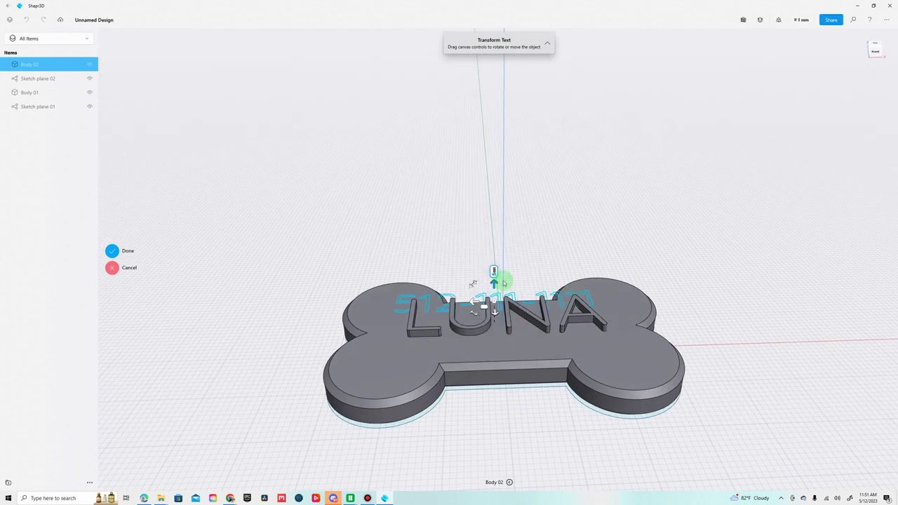
Move the phone number below LUNA and centre it from the Top view.
right_drag(517, 264, 510, 314)
drag(500, 330, 509, 393)
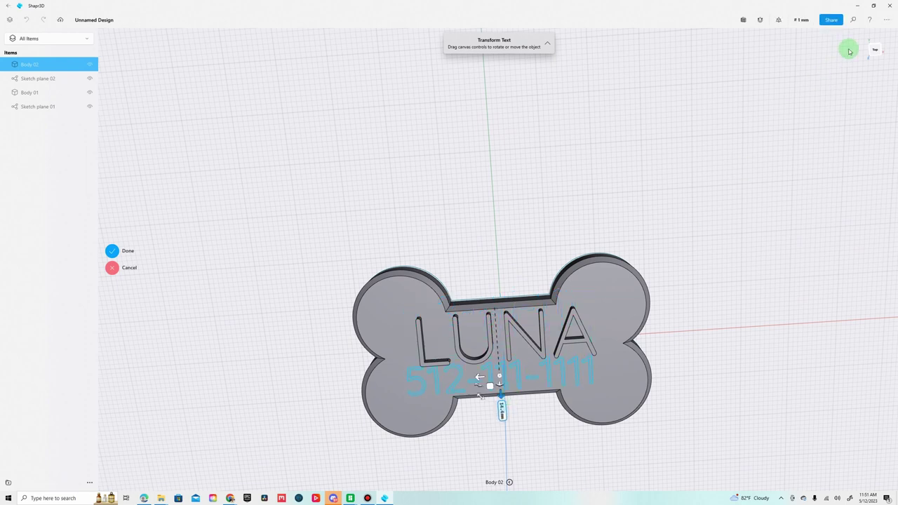
click(873, 46)
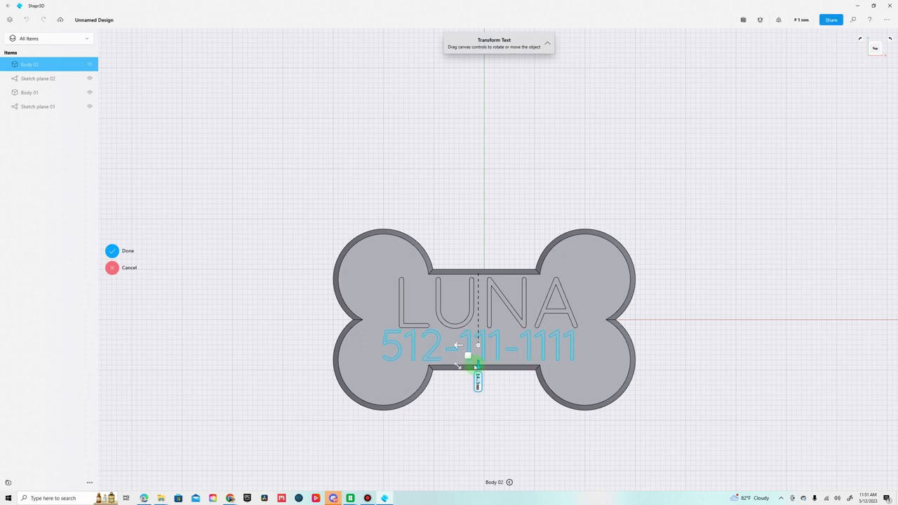
drag(460, 345, 463, 350)
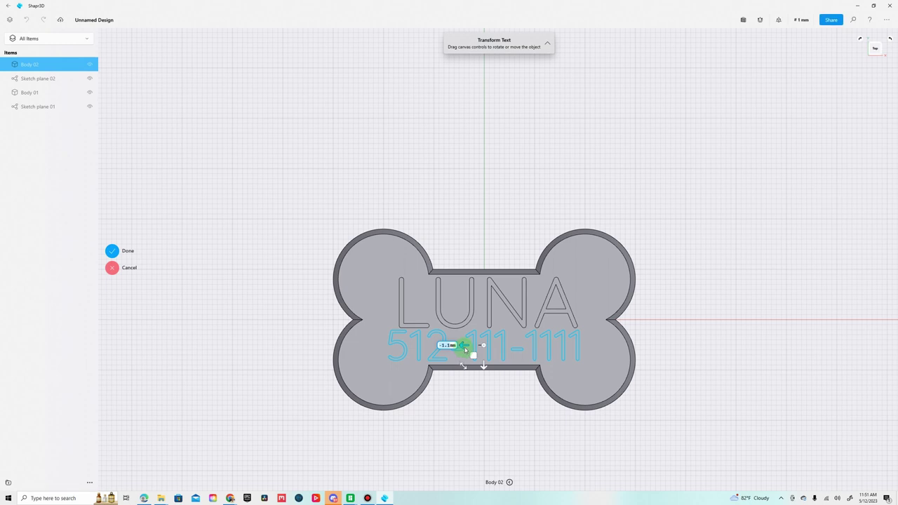
drag(467, 348, 464, 349)
right_drag(481, 421, 376, 369)
click(453, 288)
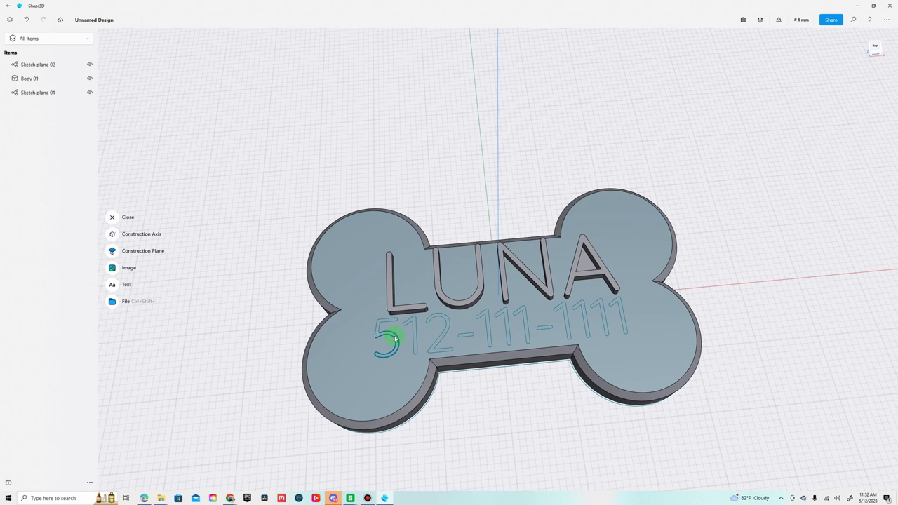
Select every digit and dash face of the phone number.
click(395, 339)
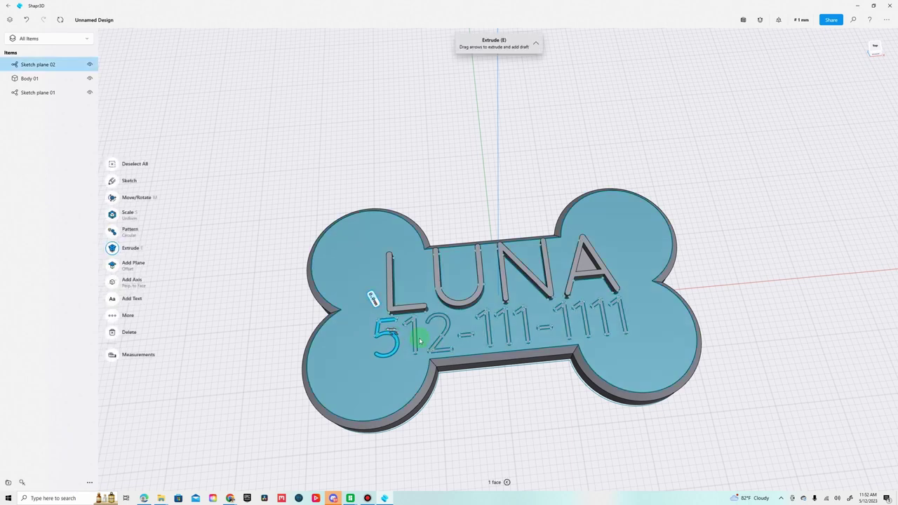
click(414, 336)
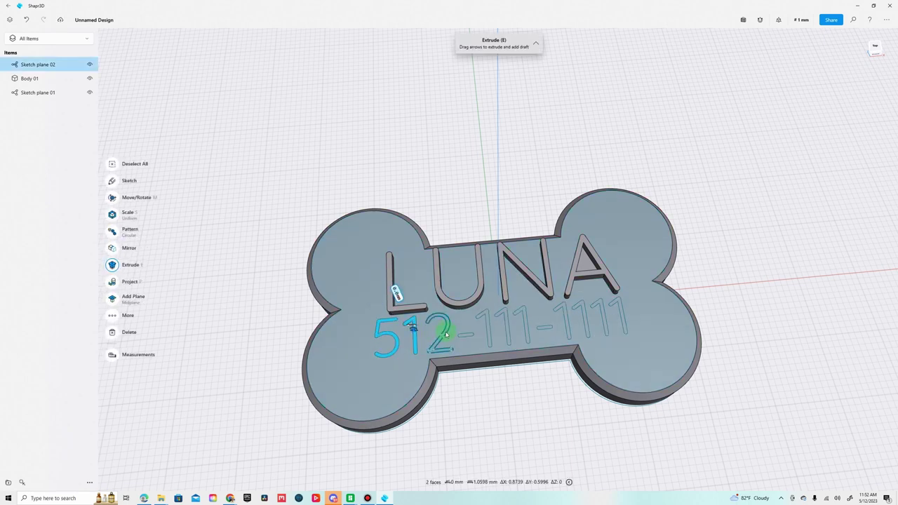
click(445, 335)
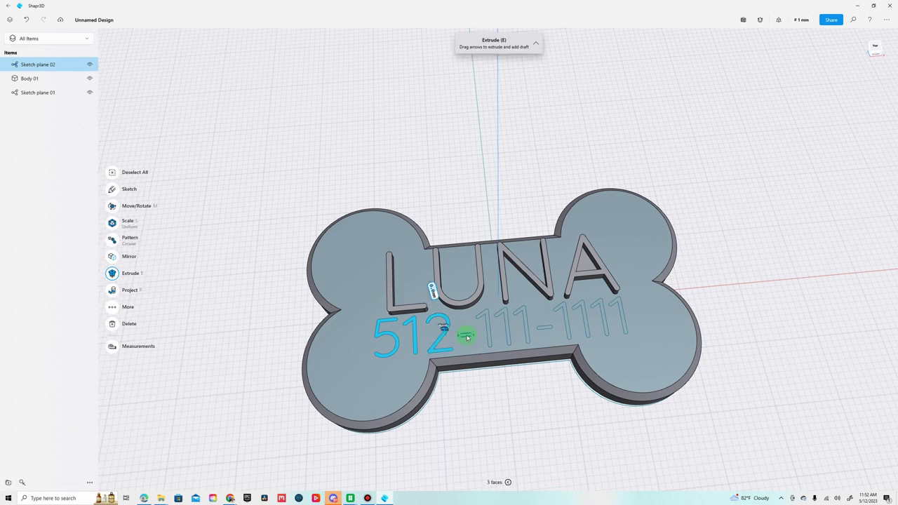
click(467, 335)
click(489, 331)
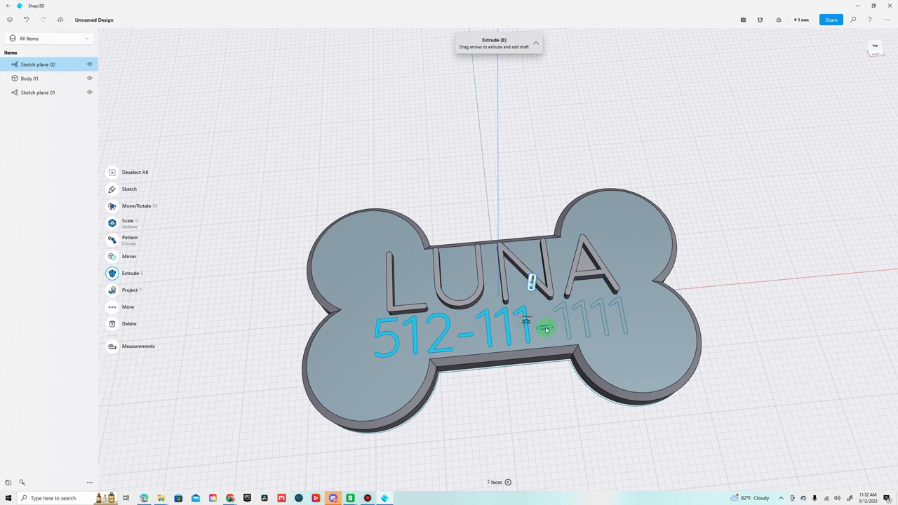
click(566, 326)
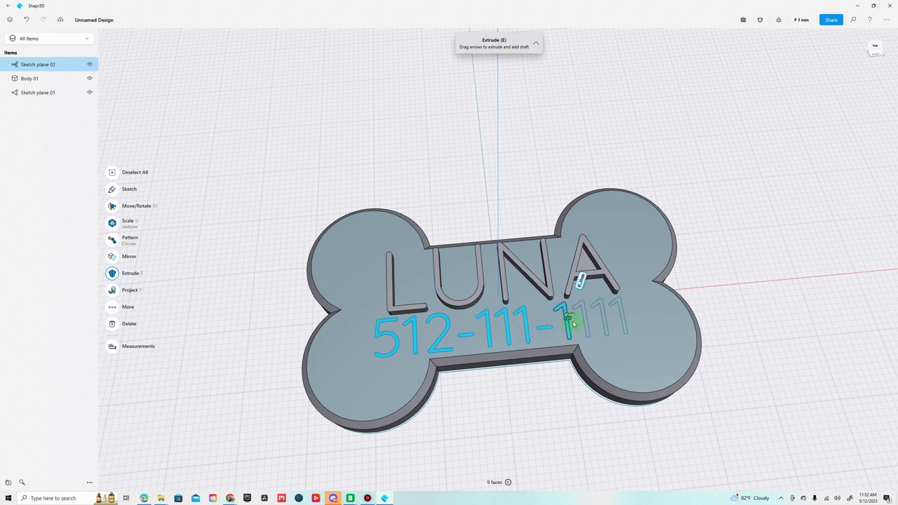
click(602, 317)
click(617, 317)
click(621, 313)
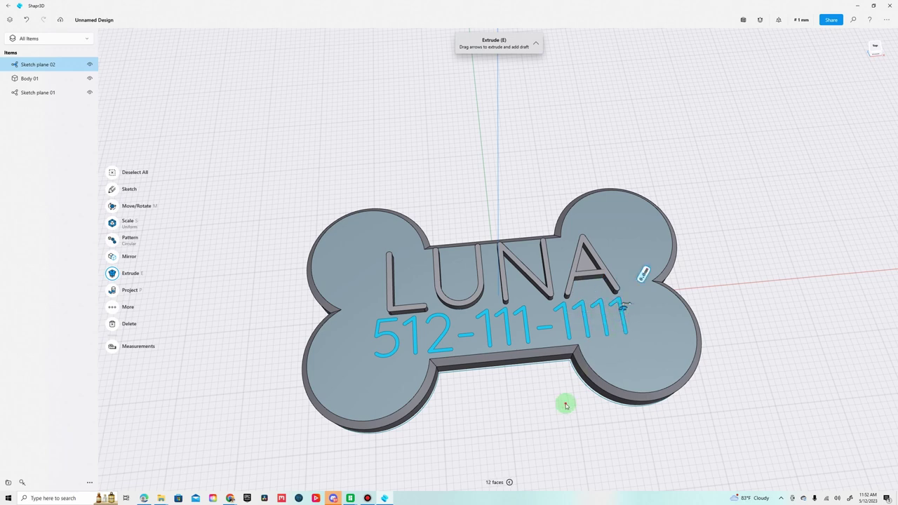
Extrude the selected digits upward into raised text and clear the selection.
right_drag(565, 405, 604, 330)
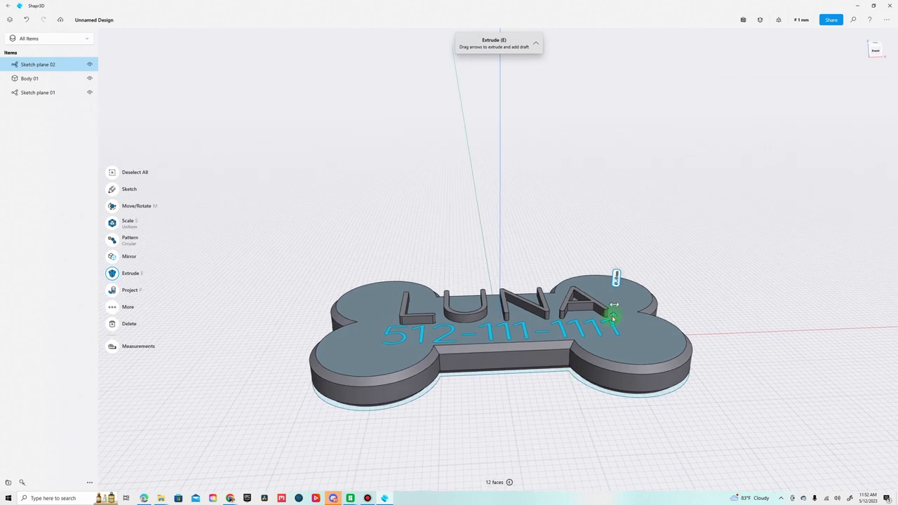
drag(612, 317, 615, 312)
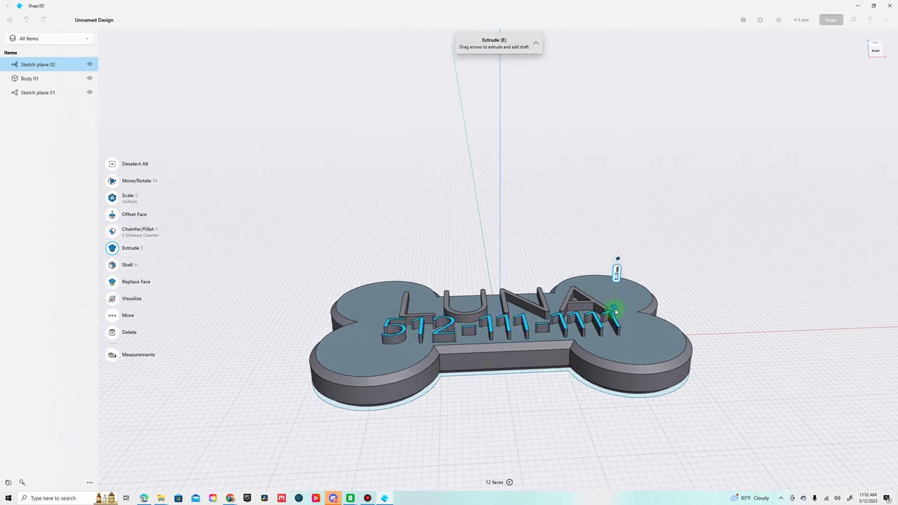
drag(615, 312, 616, 314)
mouse_move(545, 397)
right_down()
mouse_move(540, 421)
mouse_move(547, 428)
mouse_move(575, 401)
mouse_move(611, 395)
mouse_move(605, 383)
mouse_move(581, 388)
mouse_move(547, 428)
mouse_move(537, 383)
mouse_move(552, 423)
mouse_move(624, 413)
mouse_move(647, 383)
mouse_move(589, 407)
mouse_move(551, 393)
mouse_move(541, 401)
mouse_move(555, 401)
right_up()
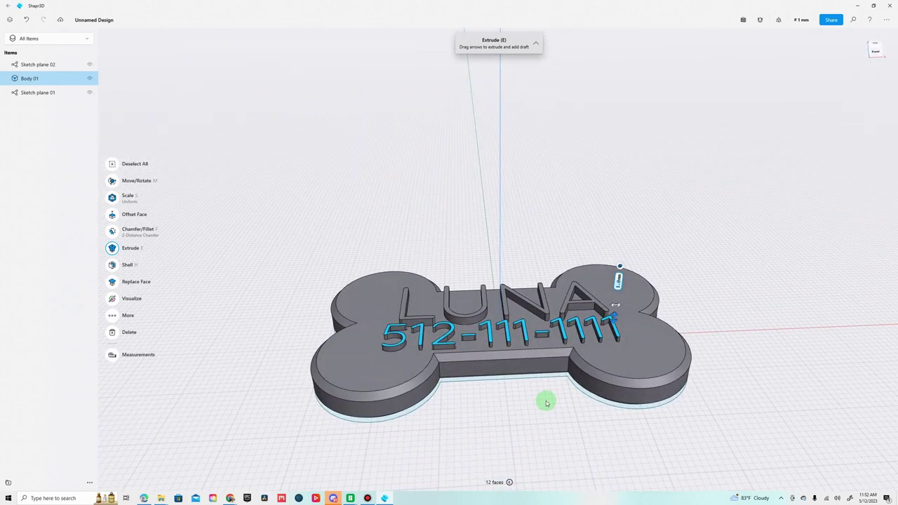
click(539, 415)
mouse_move(517, 420)
right_down()
mouse_move(520, 450)
mouse_move(512, 421)
right_up()
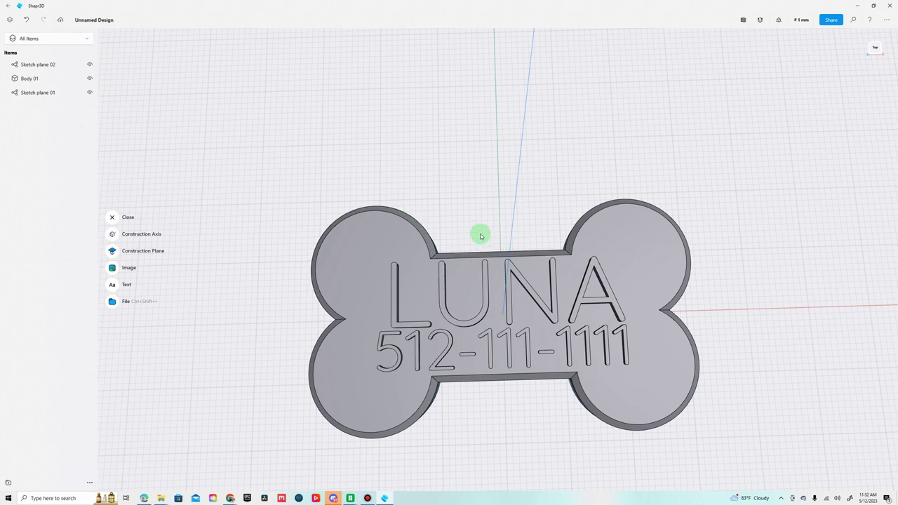
Sketch a 10 mm circle on the base plane, centred on the bone's top-edge midpoint.
click(113, 217)
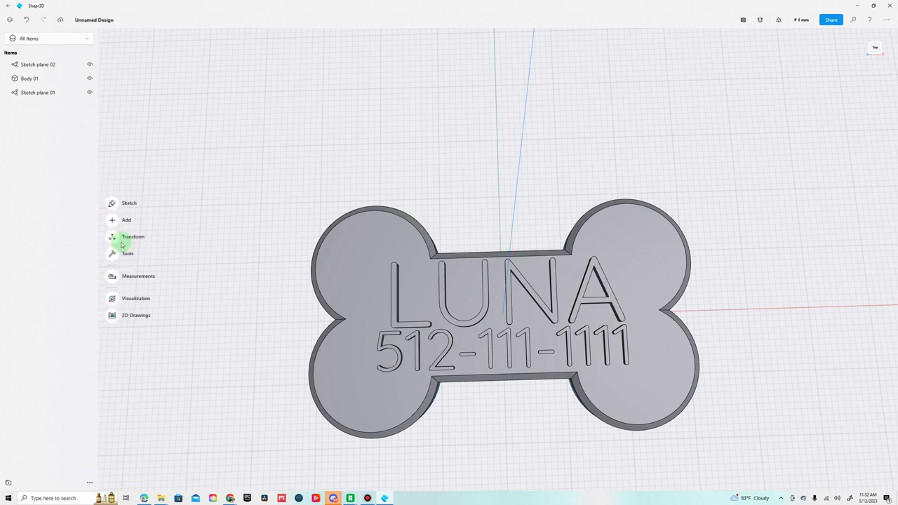
click(113, 208)
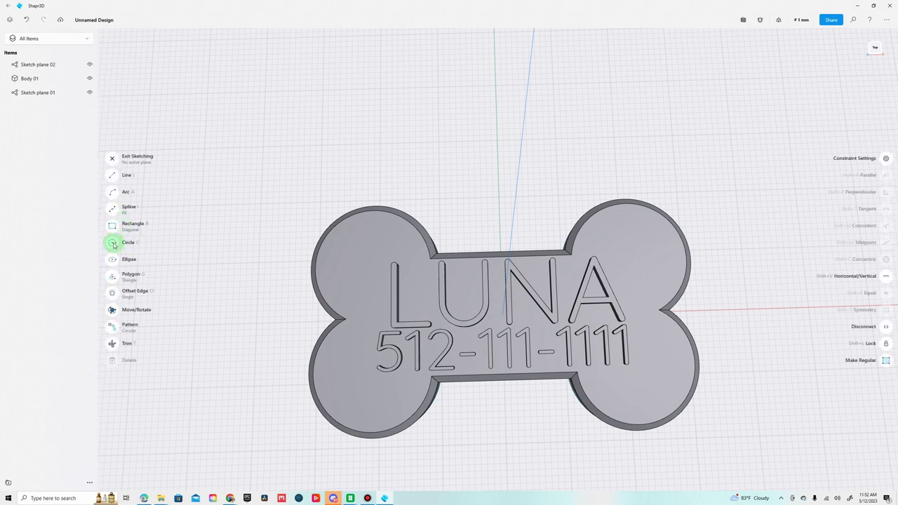
click(113, 242)
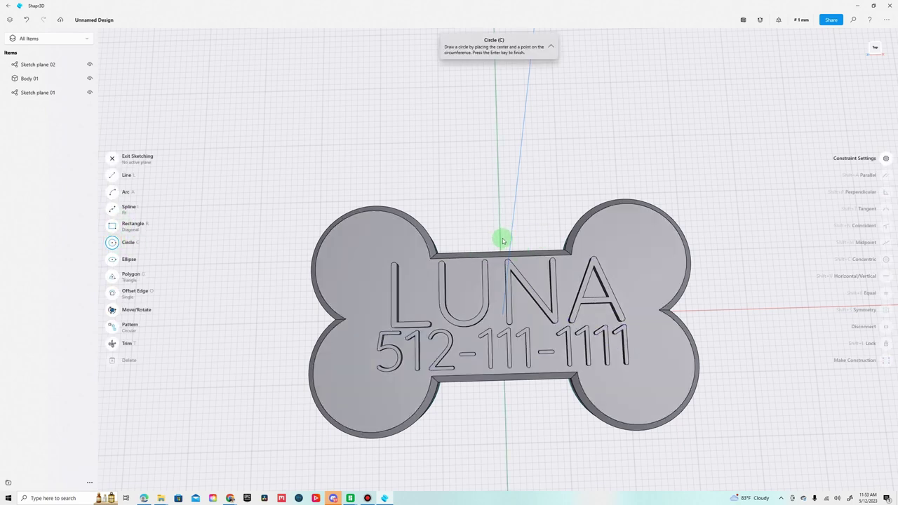
click(864, 48)
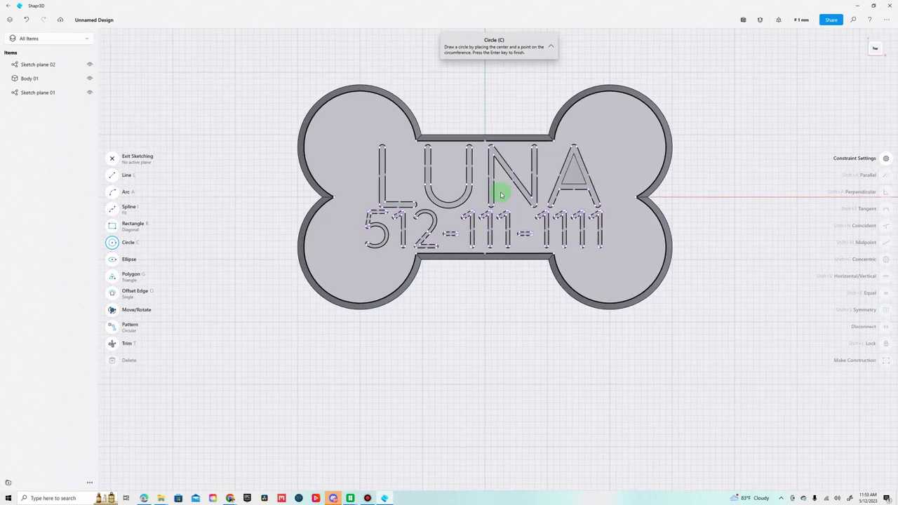
click(492, 145)
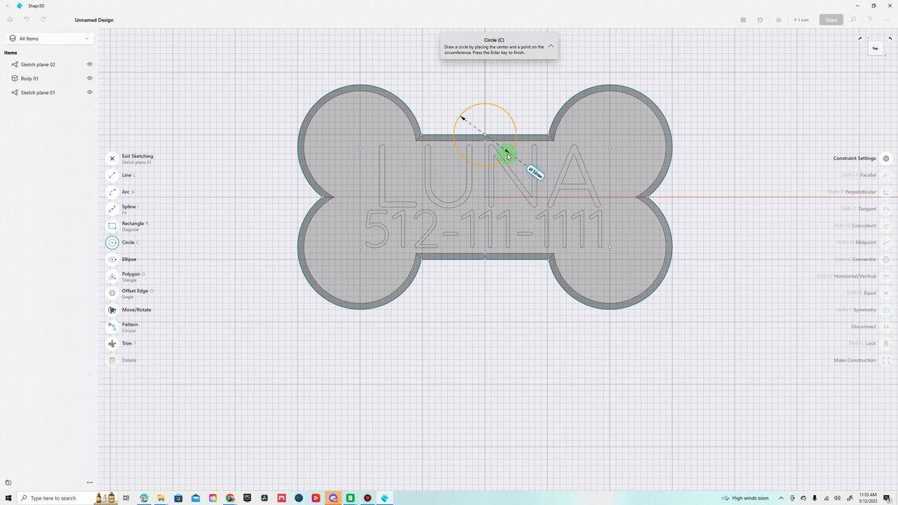
click(508, 156)
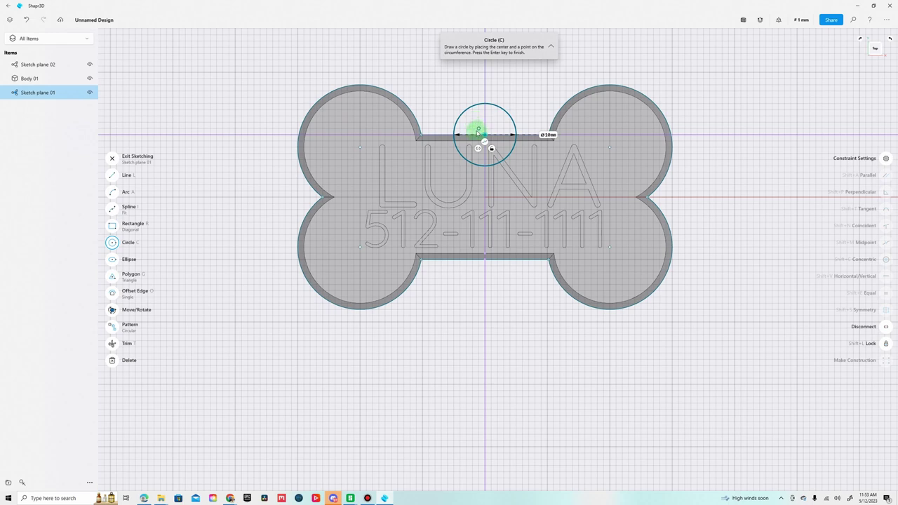
mouse_move(457, 91)
right_down()
mouse_move(503, 74)
mouse_move(542, 26)
mouse_move(553, 43)
mouse_move(544, 66)
right_up()
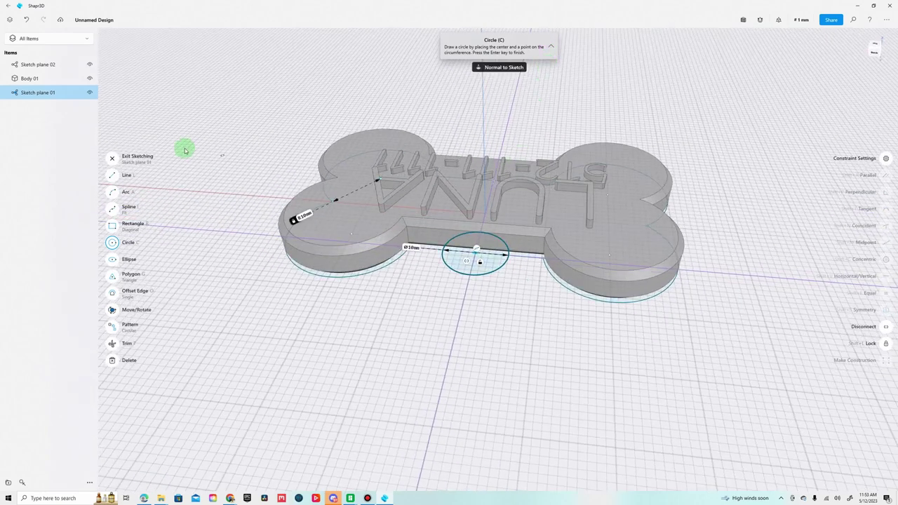
click(111, 159)
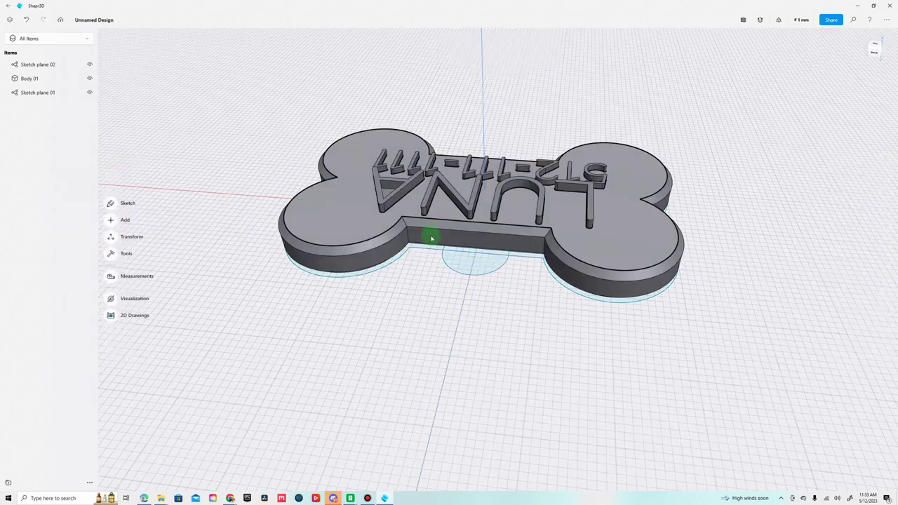
Extrude the outer half-circle into a solid tab, Body 02, and inspect it from underneath.
click(475, 267)
drag(480, 261, 481, 247)
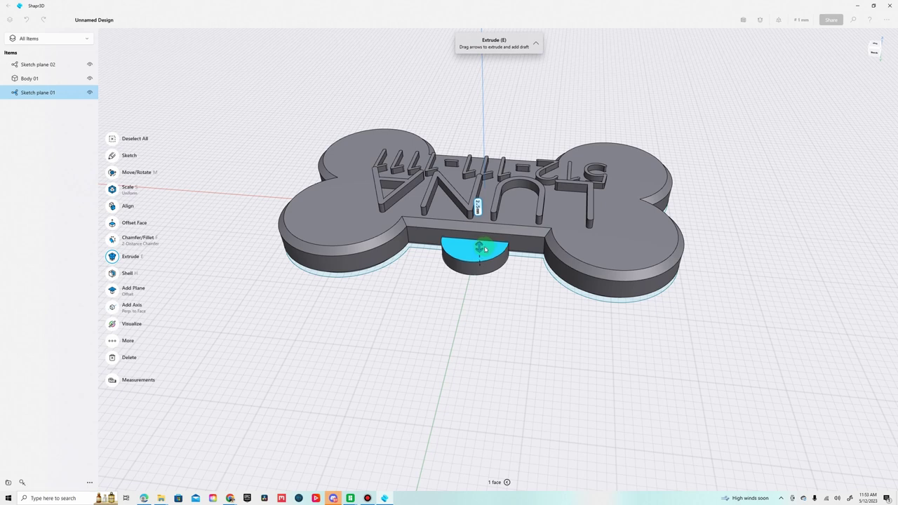
right_drag(503, 298, 543, 293)
click(534, 279)
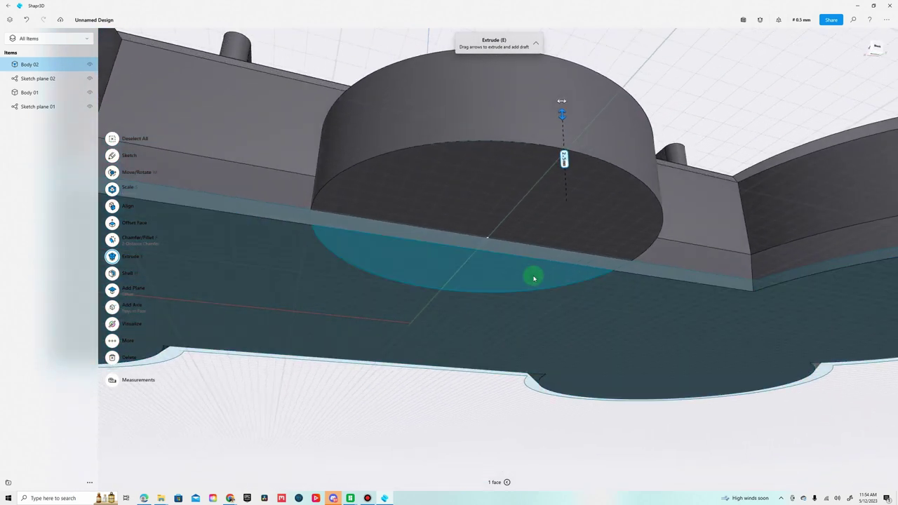
click(533, 278)
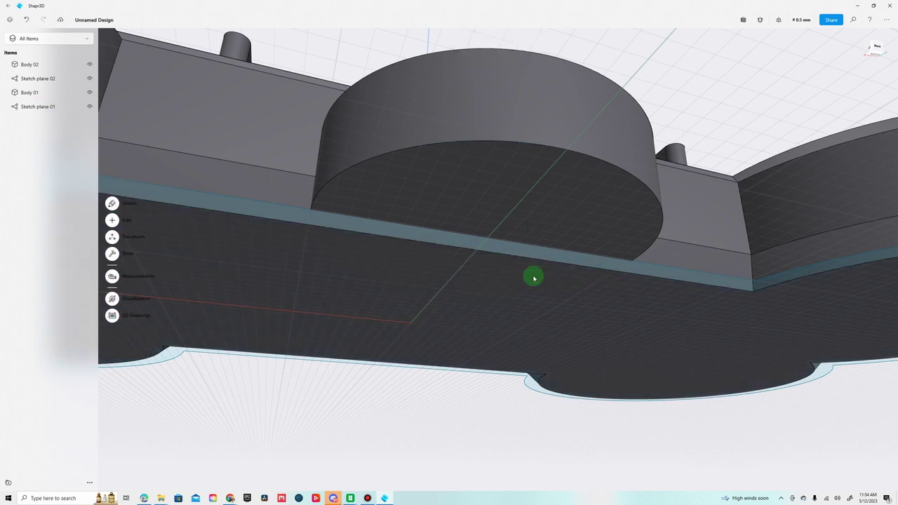
right_drag(533, 288, 599, 257)
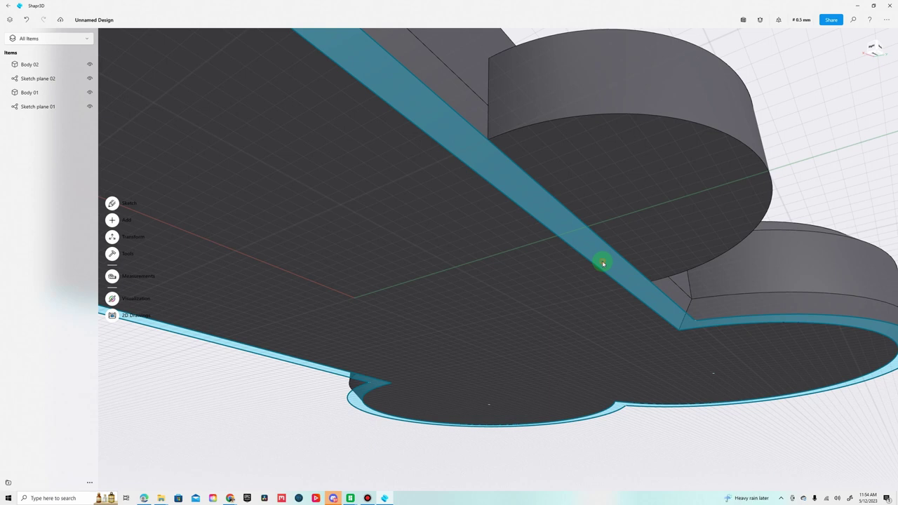
Hide Sketch plane 01.
click(601, 264)
mouse_move(570, 290)
right_down()
mouse_move(569, 304)
mouse_move(499, 327)
mouse_move(468, 351)
right_up()
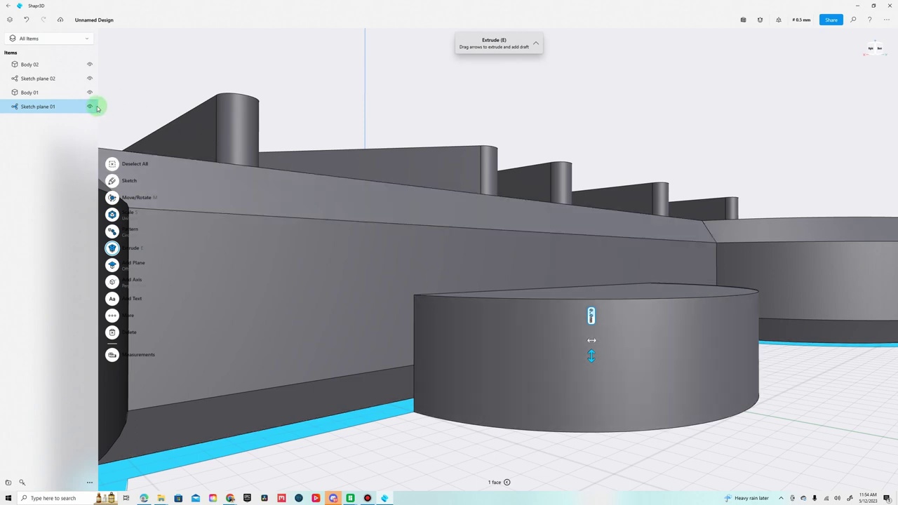
click(90, 107)
Offset the tab's long side face so it sits flush with the tag.
mouse_move(390, 395)
right_down()
mouse_move(402, 411)
mouse_move(412, 390)
mouse_move(447, 364)
mouse_move(463, 378)
mouse_move(415, 407)
mouse_move(397, 405)
mouse_move(413, 390)
mouse_move(525, 421)
mouse_move(526, 429)
mouse_move(533, 416)
mouse_move(417, 388)
right_up()
click(374, 377)
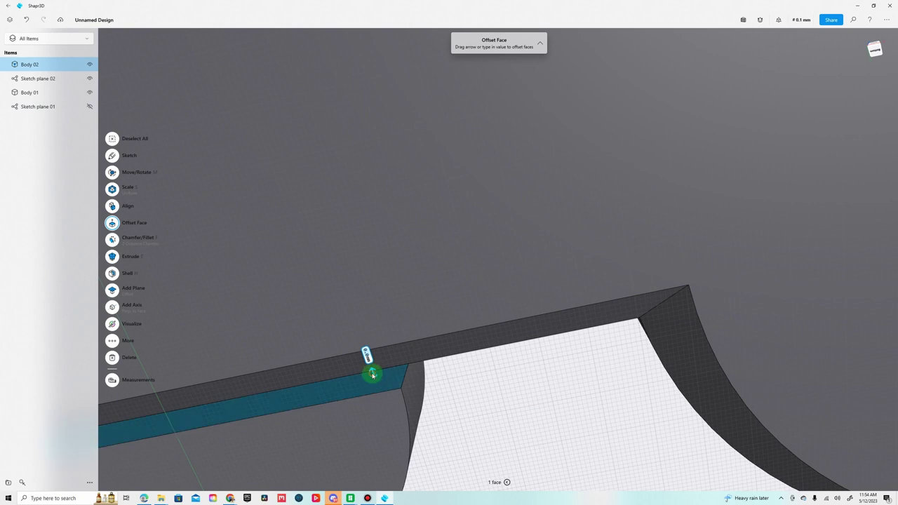
drag(372, 374, 359, 337)
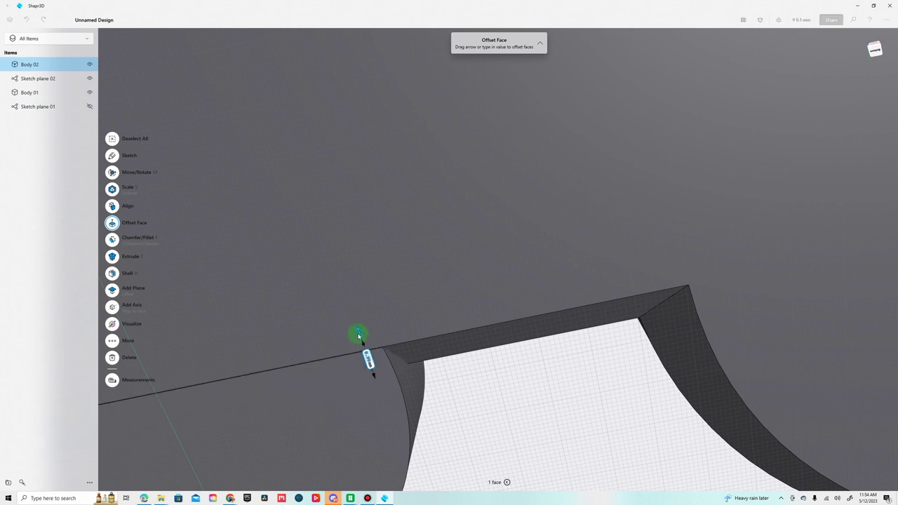
drag(358, 335, 357, 336)
right_drag(481, 401, 501, 299)
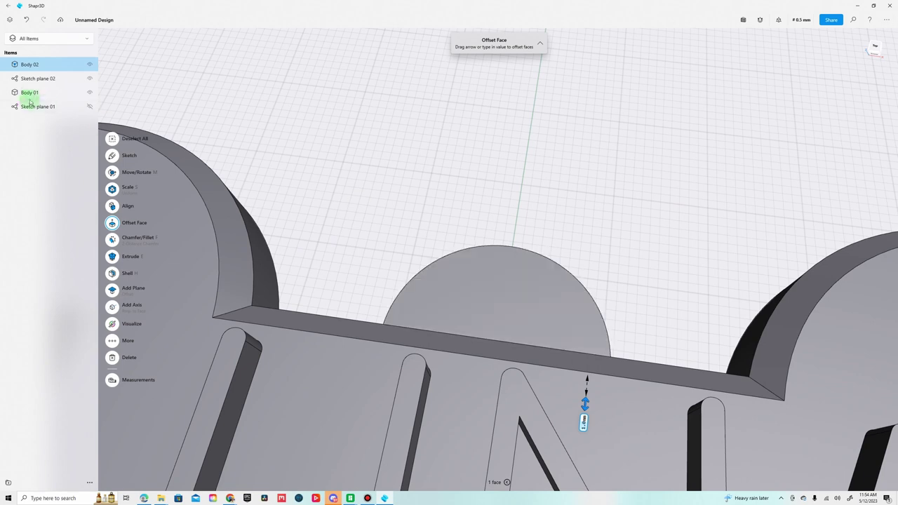
Sketch a 3.2 mm circle centred on the tab face.
click(112, 138)
click(114, 206)
click(121, 244)
click(502, 299)
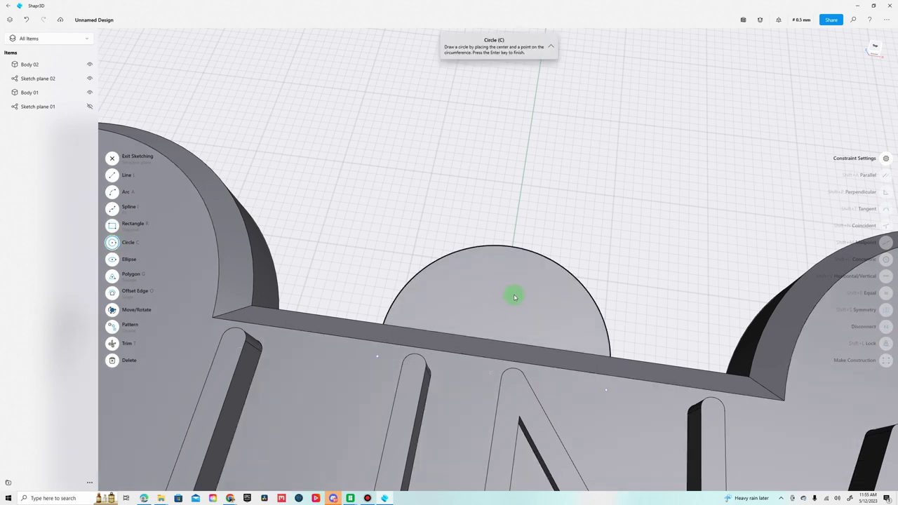
click(873, 49)
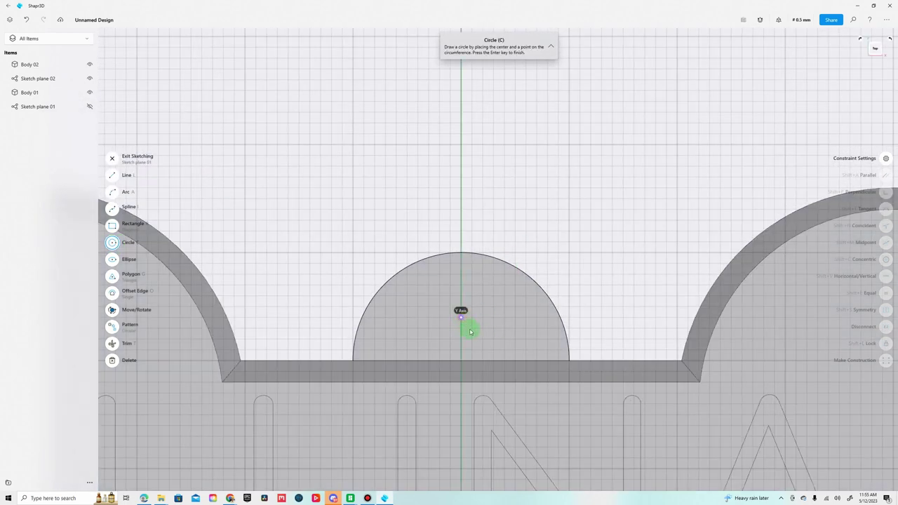
click(470, 332)
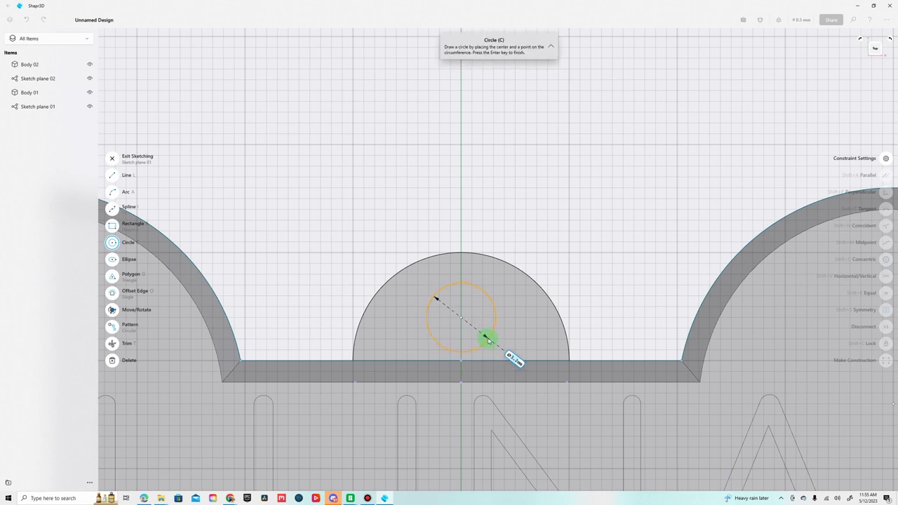
click(488, 339)
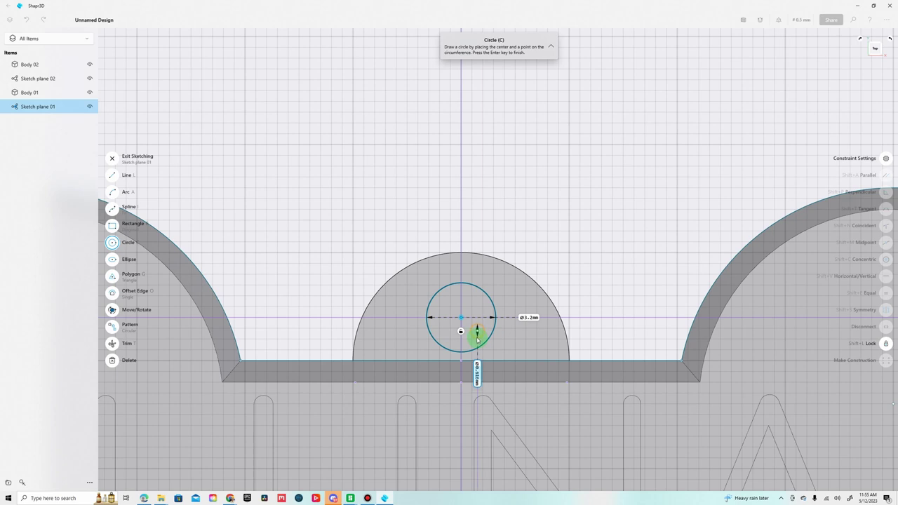
click(181, 246)
click(115, 161)
Extrude the small circle through the tab as a cut to form the hole.
click(467, 323)
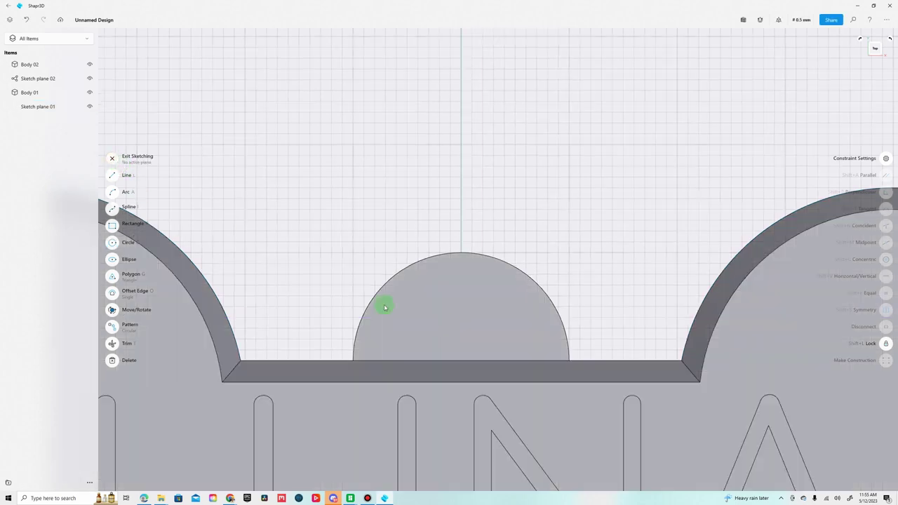
mouse_move(567, 265)
right_down()
mouse_move(664, 190)
mouse_move(663, 158)
mouse_move(646, 267)
right_up()
click(642, 277)
drag(641, 260, 613, 161)
right_drag(612, 161, 554, 189)
Chamfer the tab's two outer curved edges.
click(604, 187)
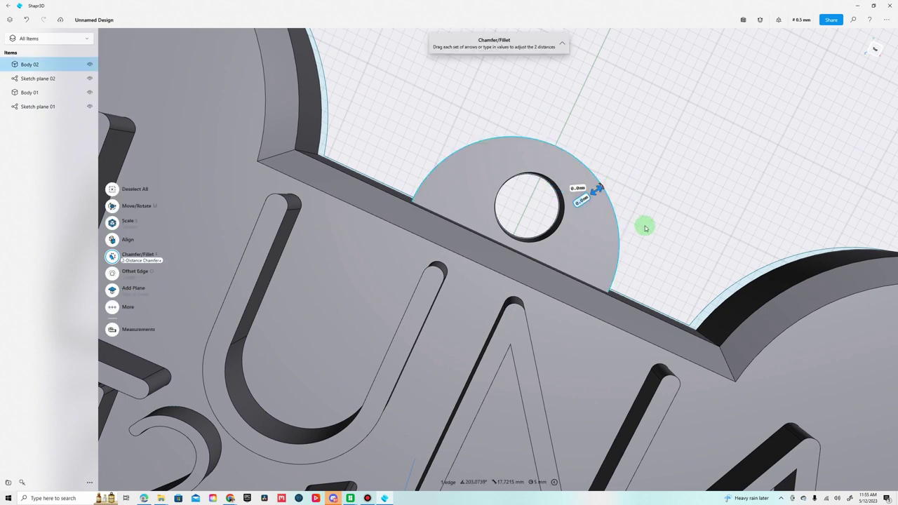
right_drag(645, 228, 601, 231)
click(613, 180)
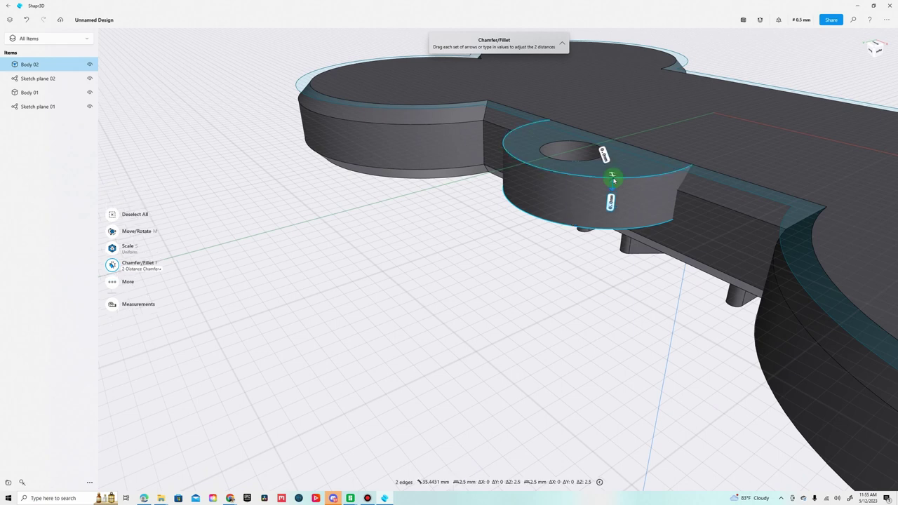
drag(612, 175, 610, 172)
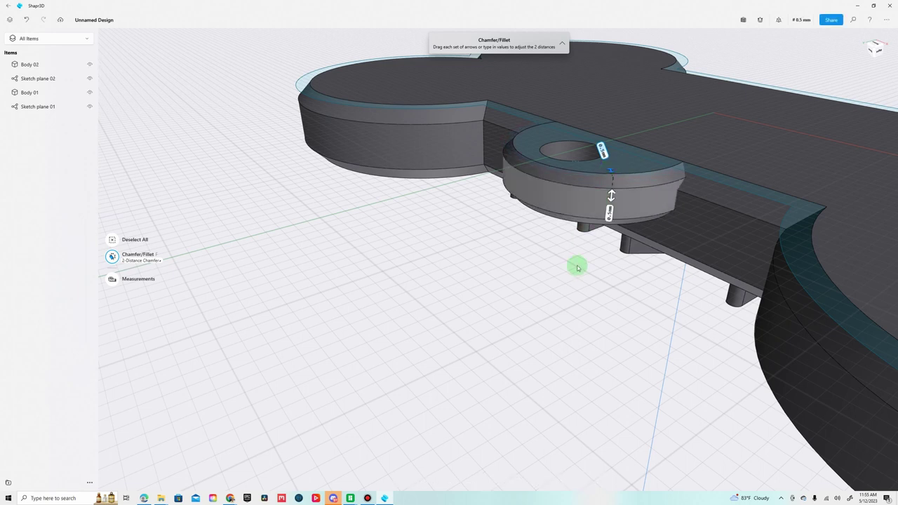
Chamfer both edges of the 3.2 mm hole, then zoom out to show the whole tag.
right_drag(575, 262, 548, 244)
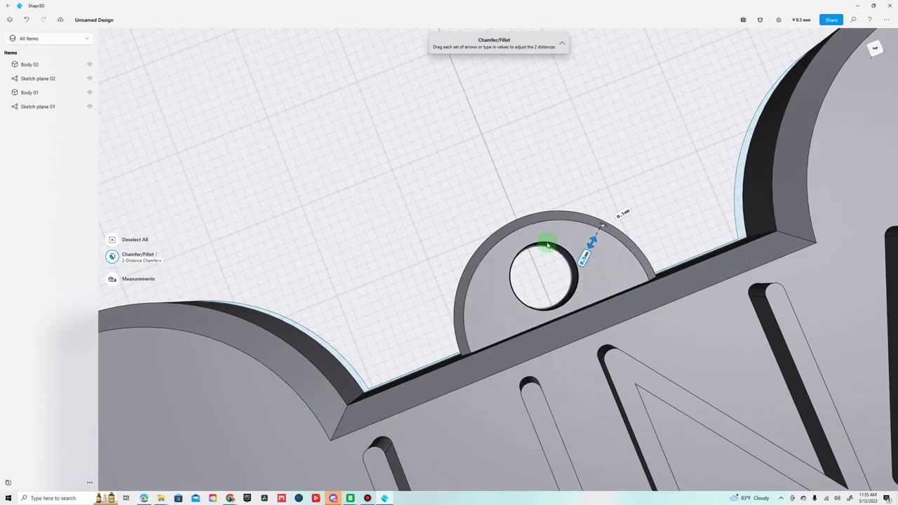
click(548, 243)
right_drag(601, 192, 644, 133)
click(641, 204)
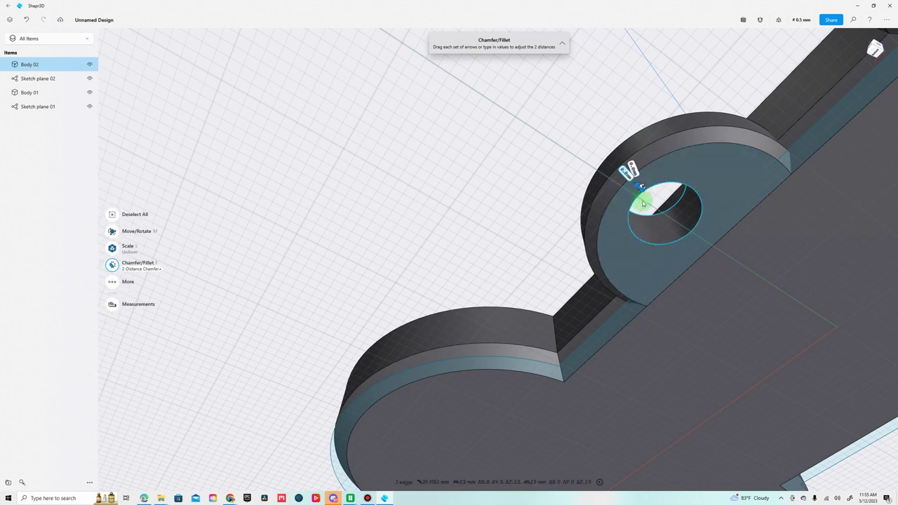
drag(640, 188, 624, 171)
right_drag(624, 170, 731, 233)
scroll(731, 233, down, 10)
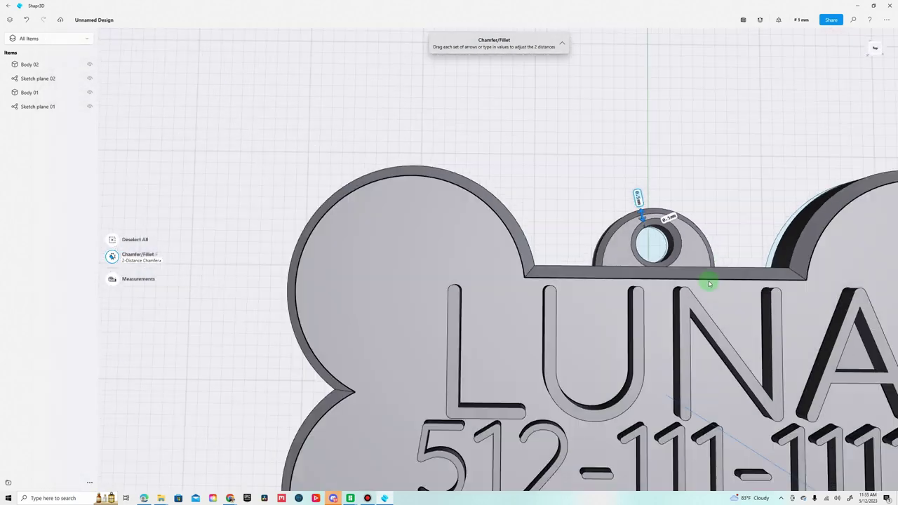
middle_drag(732, 220, 555, 194)
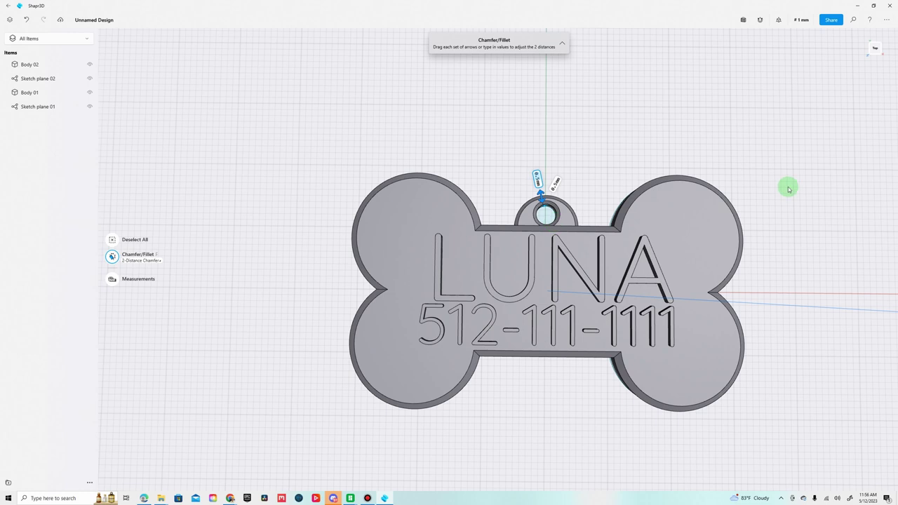
Export the design in Shapr3D file format.
click(888, 21)
click(879, 46)
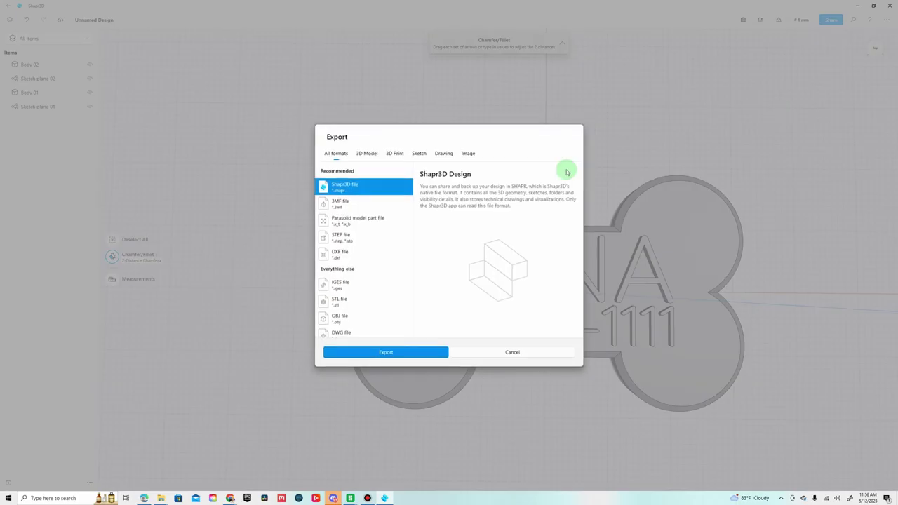
click(364, 184)
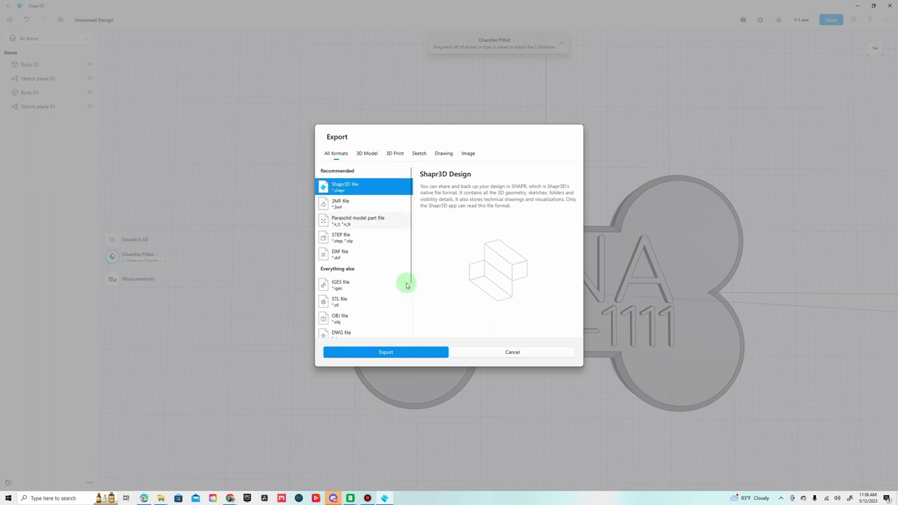
click(399, 349)
Create a DogTag1 folder, open it and enter LunaTag1 as the file name.
key(ctrl+shift+n)
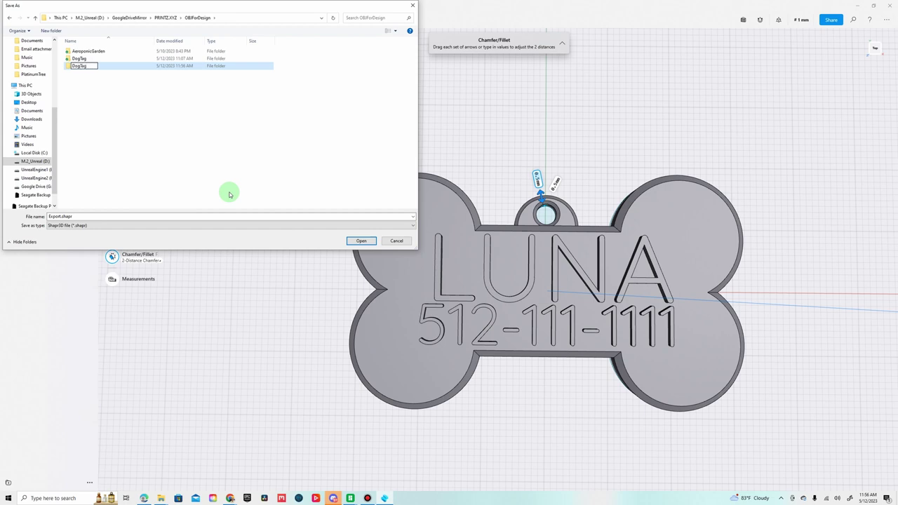
double_click(86, 66)
click(82, 216)
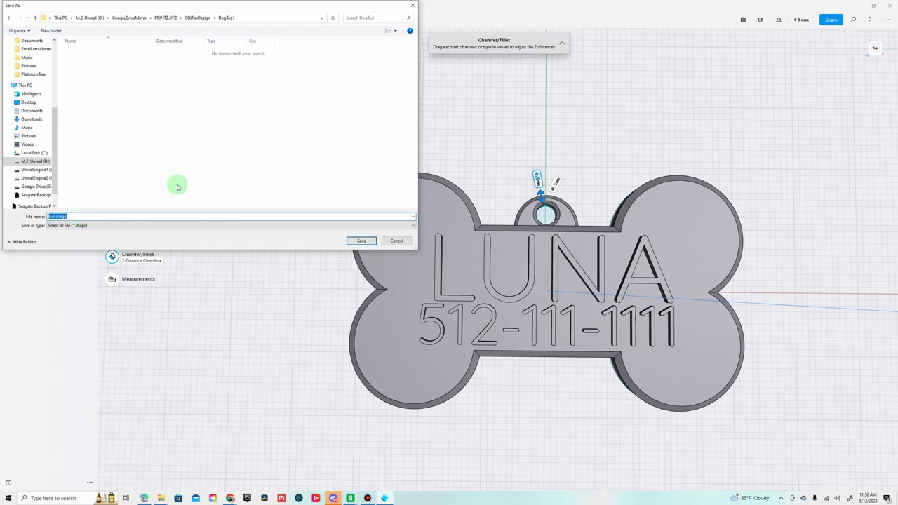
Save the LunaTag1 design in DogTag1 and export it as a STEP file named LunaTag1.
click(357, 240)
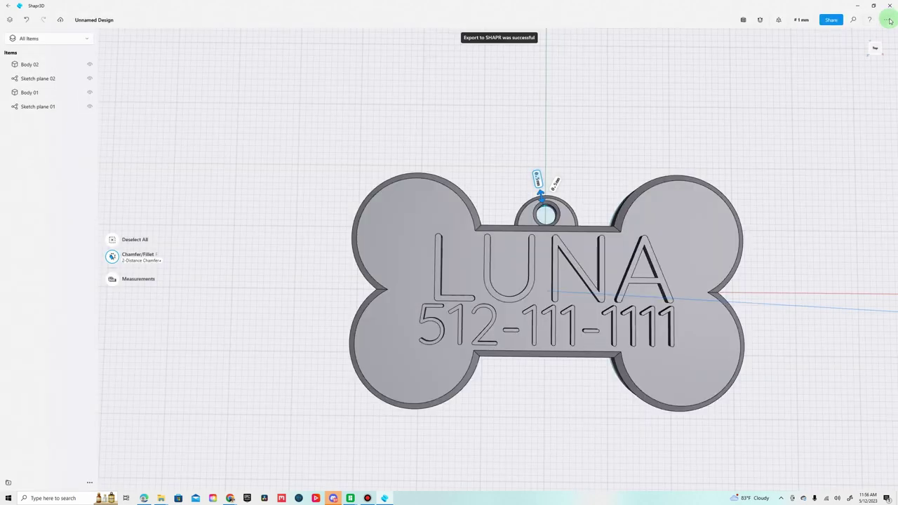
click(885, 19)
click(879, 45)
click(358, 237)
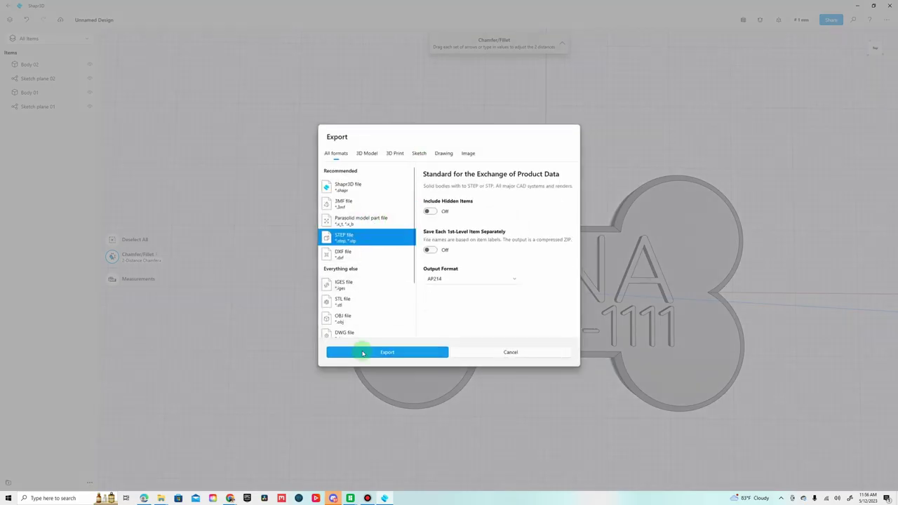
click(362, 351)
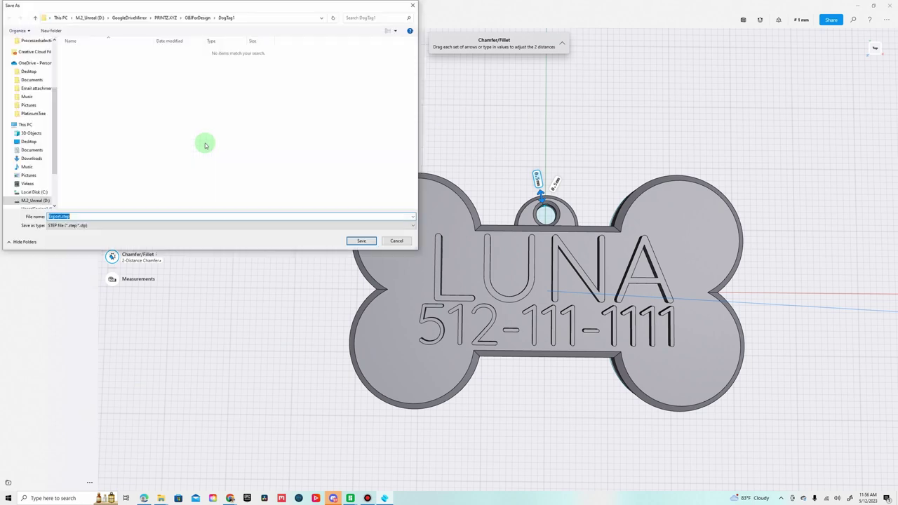
click(360, 241)
Export LunaTag1 as an STL file into the DogTag1 folder.
click(886, 20)
click(879, 43)
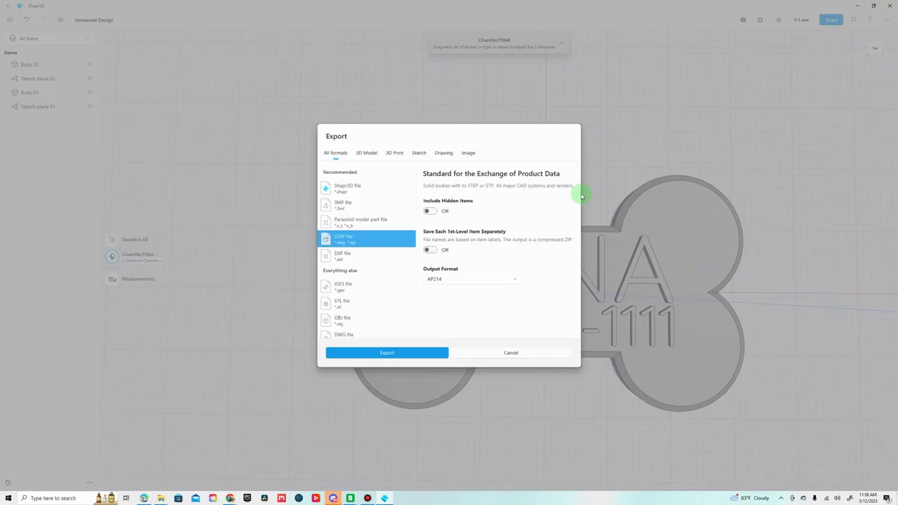
click(357, 303)
click(396, 354)
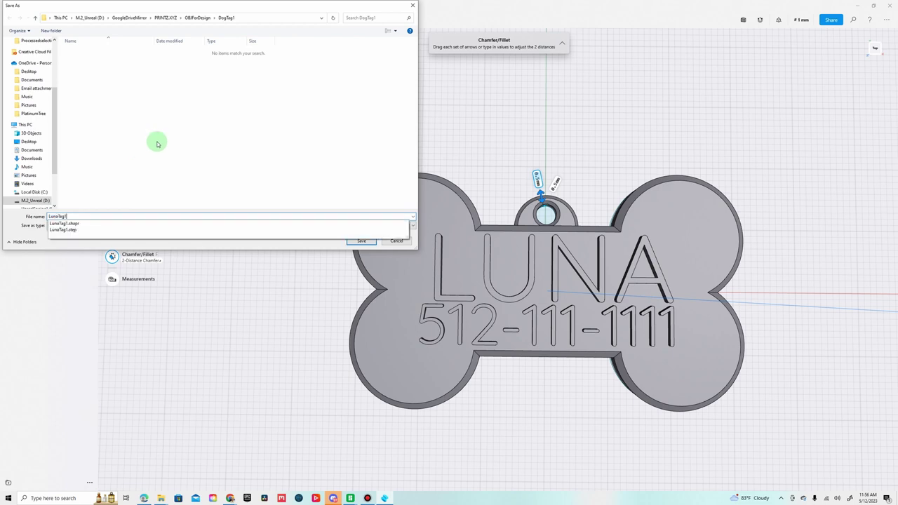
click(361, 241)
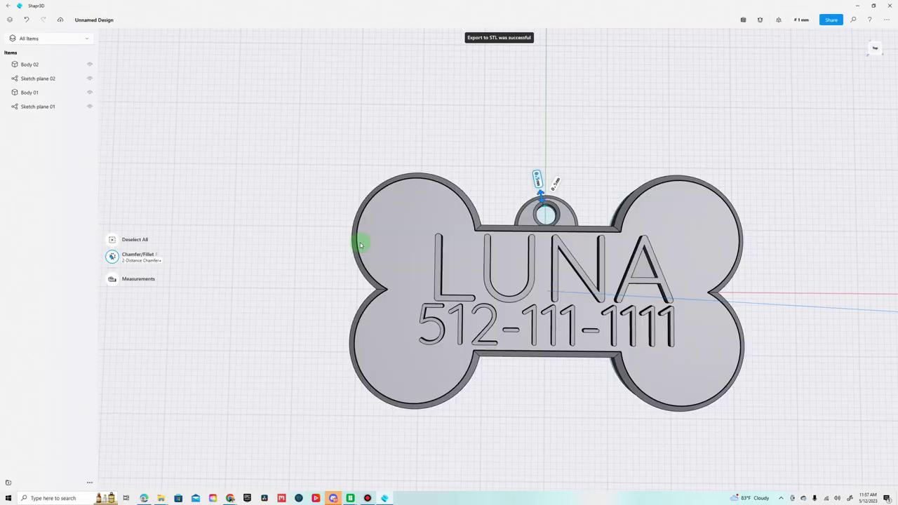
Copy the DogTag1 folder path from the save window, cancel it, and bring up File Explorer.
click(886, 20)
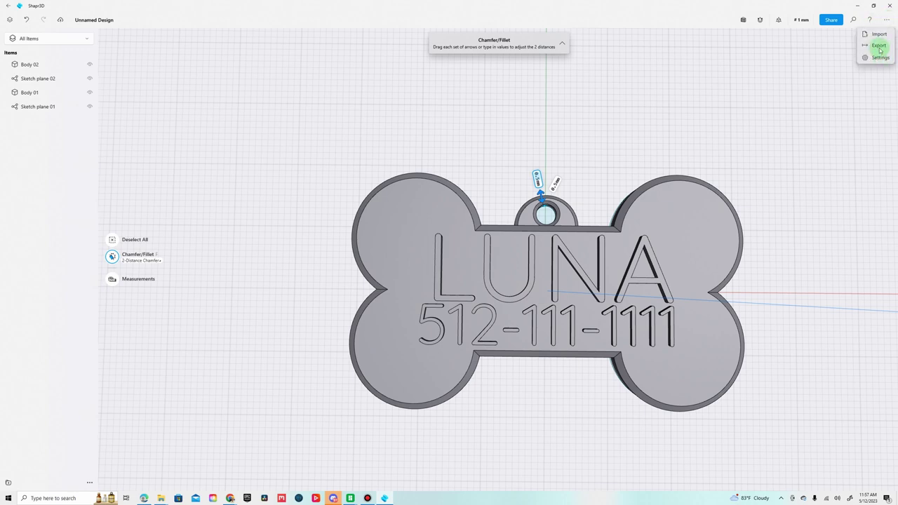
click(879, 47)
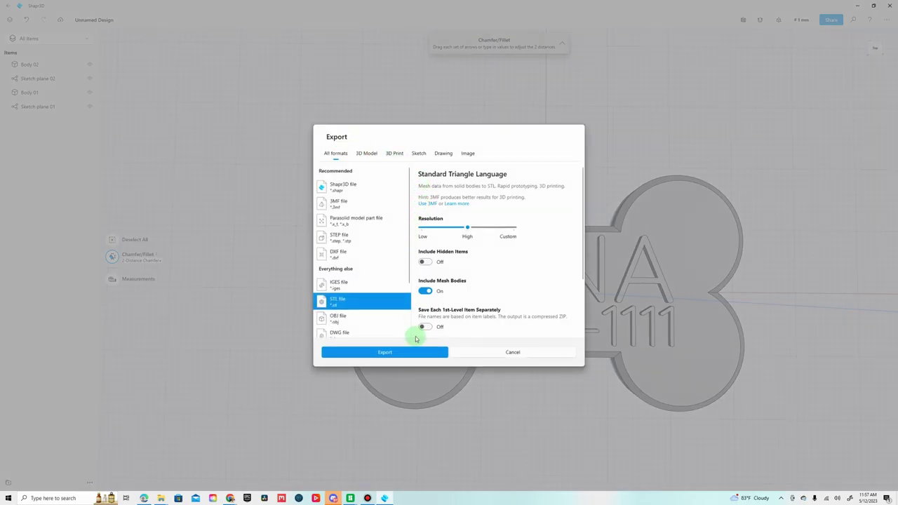
click(411, 353)
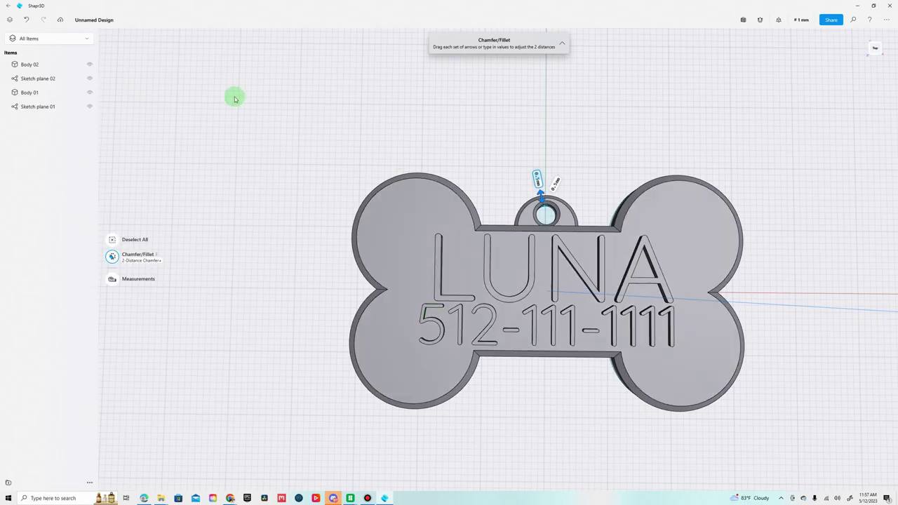
click(257, 17)
key(ctrl+c)
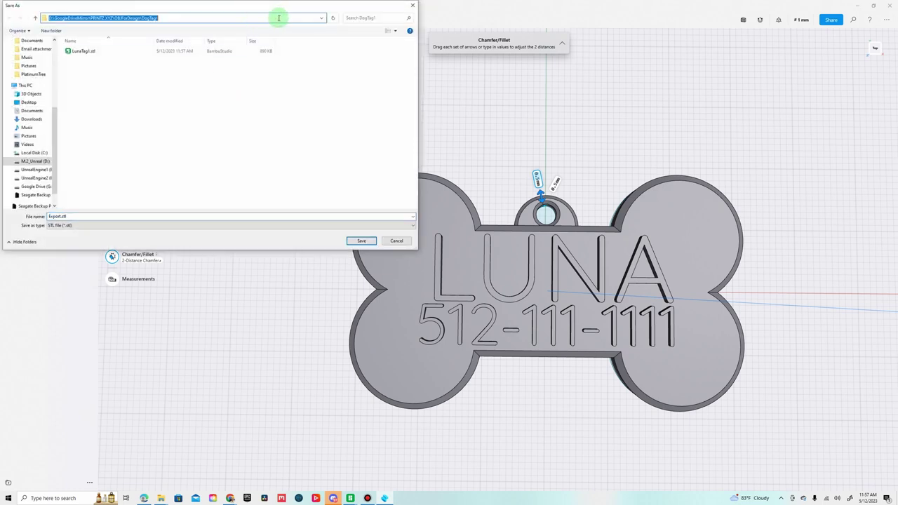
click(413, 6)
mouse_move(162, 496)
click(202, 469)
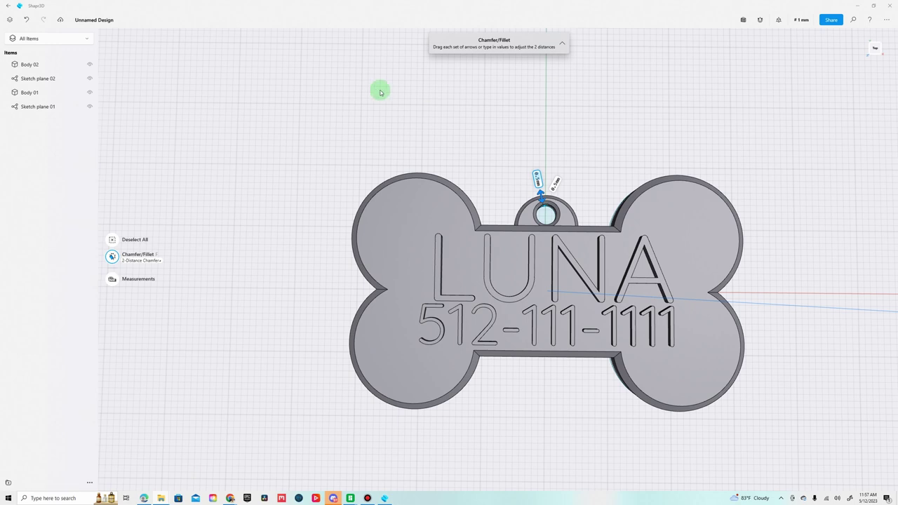
drag(341, 90, 130, 95)
Paste the DogTag1 path into File Explorer, select LunaTag1.stl, then hide Explorer.
click(336, 145)
key(ctrl+v)
key(Return)
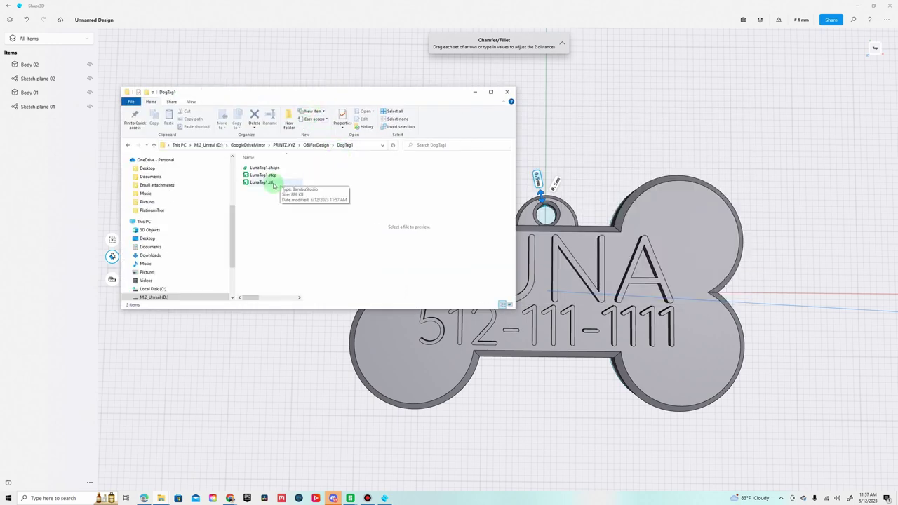
click(273, 185)
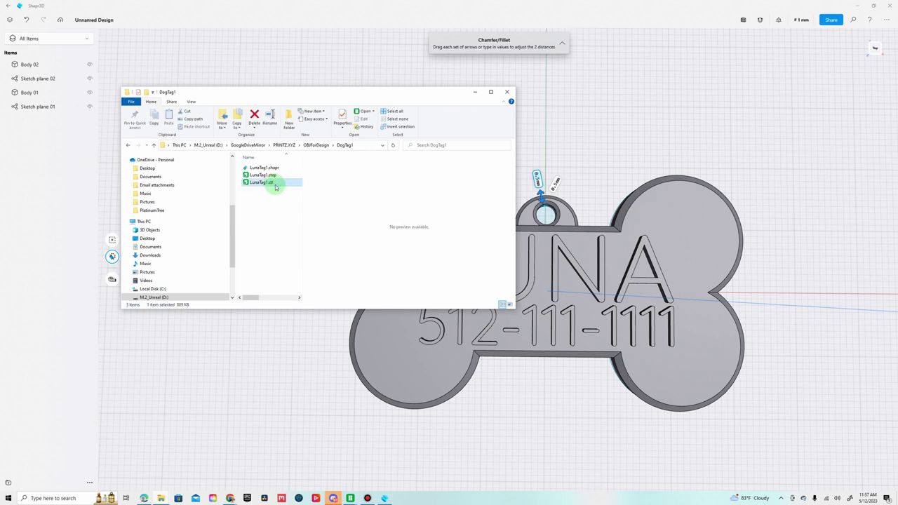
click(474, 95)
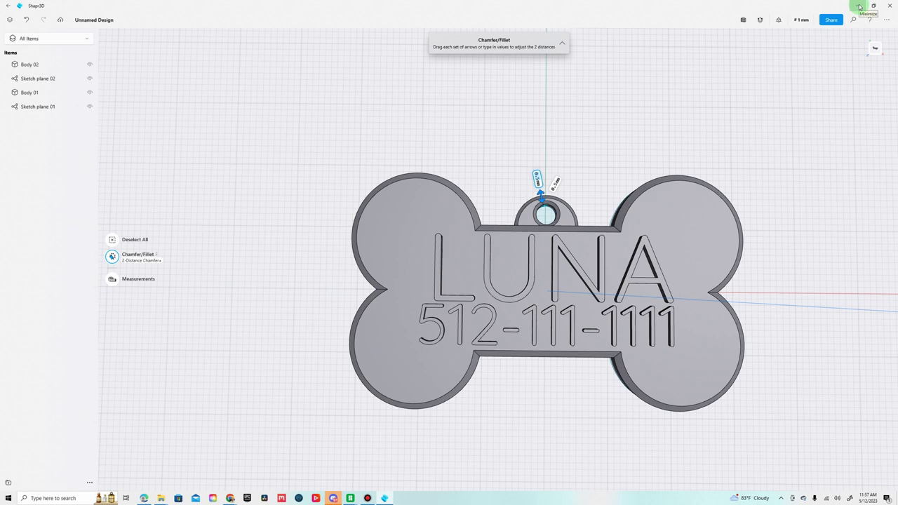
In Bambu Studio, zoom and orbit the LunaTag1 bone tag from underneath, top-down, and low oblique angles.
mouse_move(350, 495)
click(538, 464)
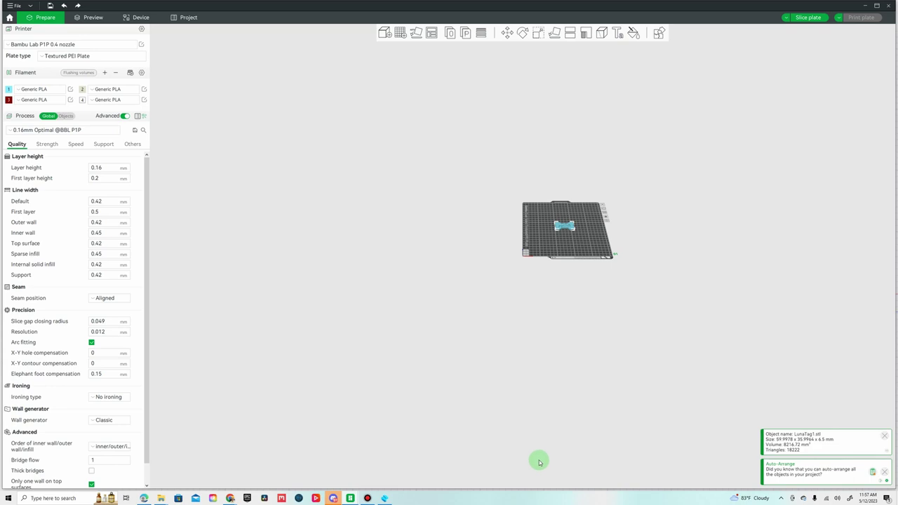
scroll(723, 184, up, 8)
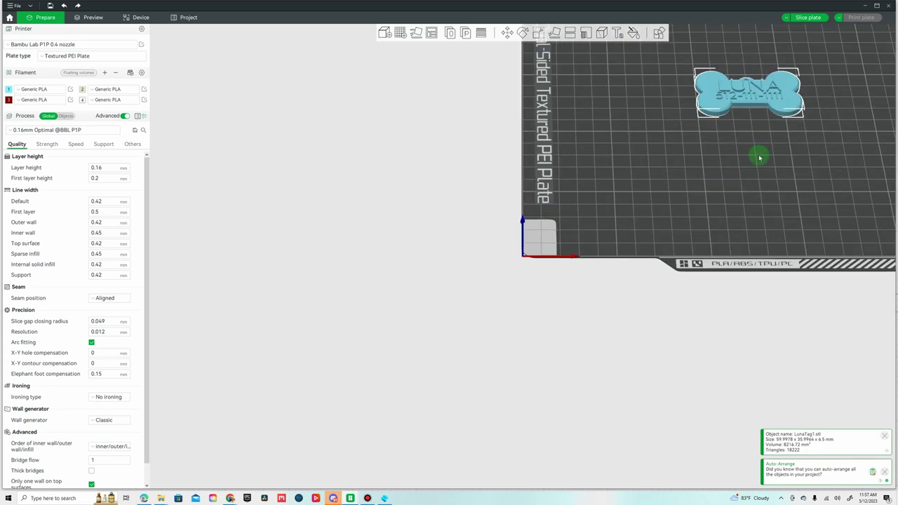
scroll(547, 321, down, 5)
scroll(588, 331, up, 5)
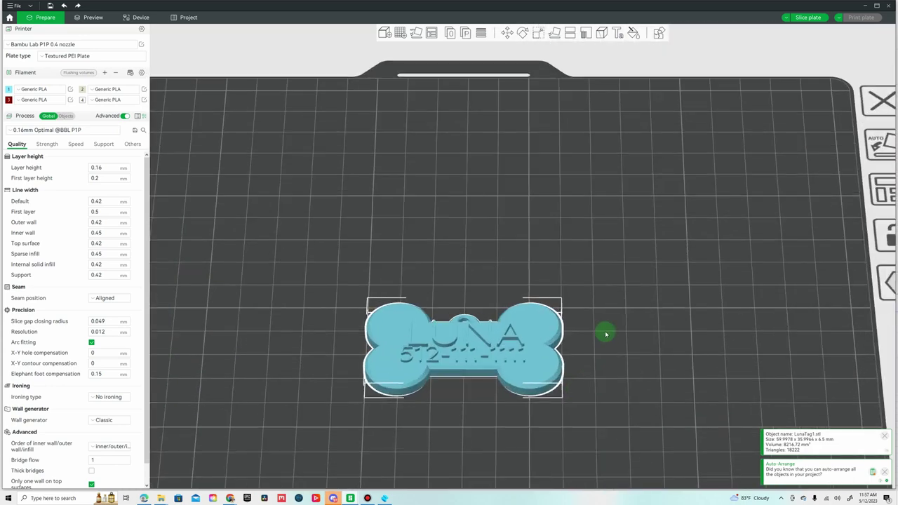
drag(606, 334, 700, 300)
scroll(530, 371, up, 8)
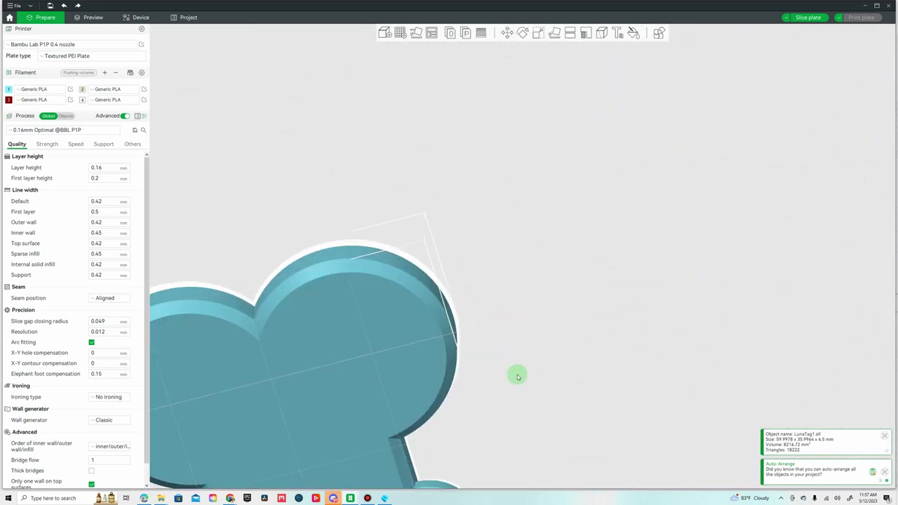
drag(518, 376, 547, 176)
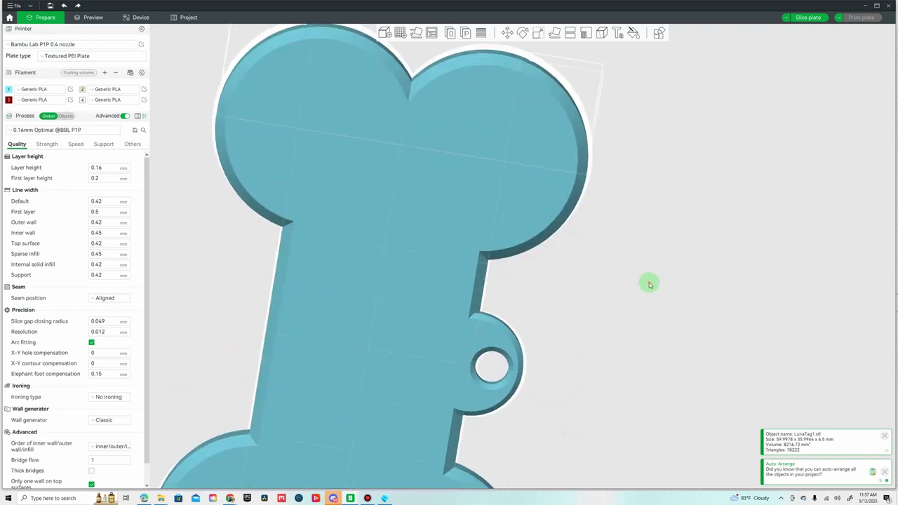
drag(646, 288, 508, 374)
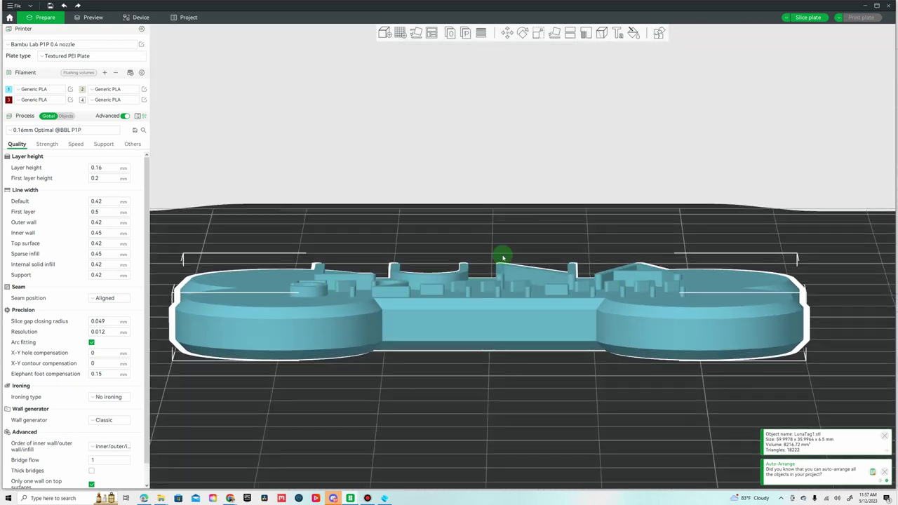
mouse_move(519, 242)
mouse_down()
mouse_move(544, 255)
mouse_move(587, 255)
mouse_move(531, 246)
mouse_move(528, 226)
mouse_move(533, 242)
mouse_up()
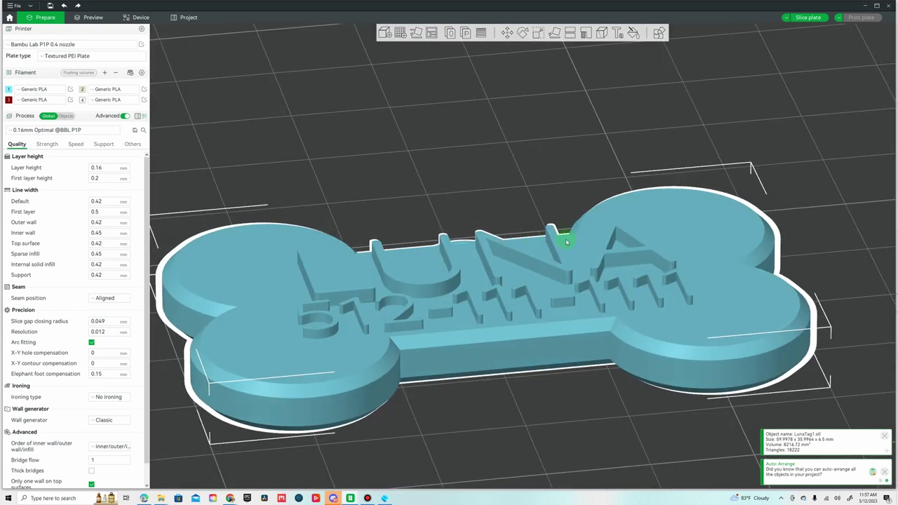
In Color Painting, pick red filament 3 with the Height Range tool and paint the raised lettering.
click(633, 34)
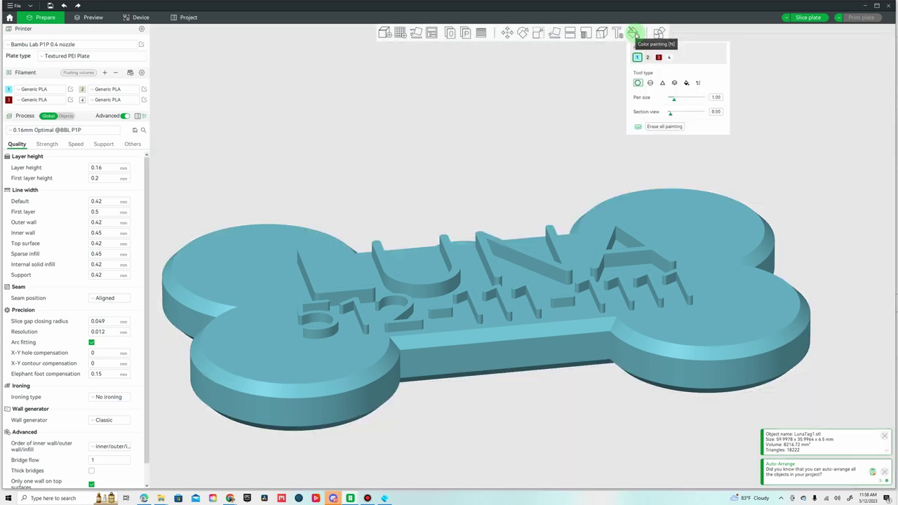
drag(537, 181, 513, 158)
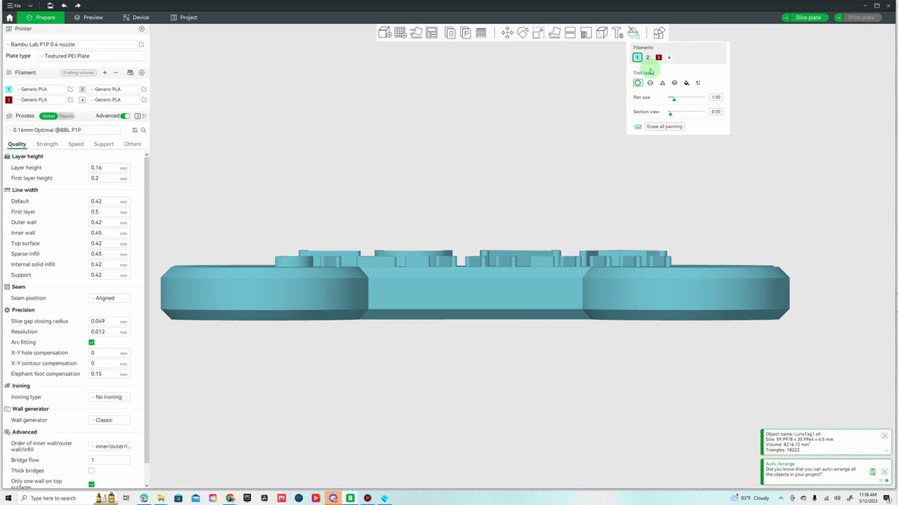
click(658, 56)
click(676, 103)
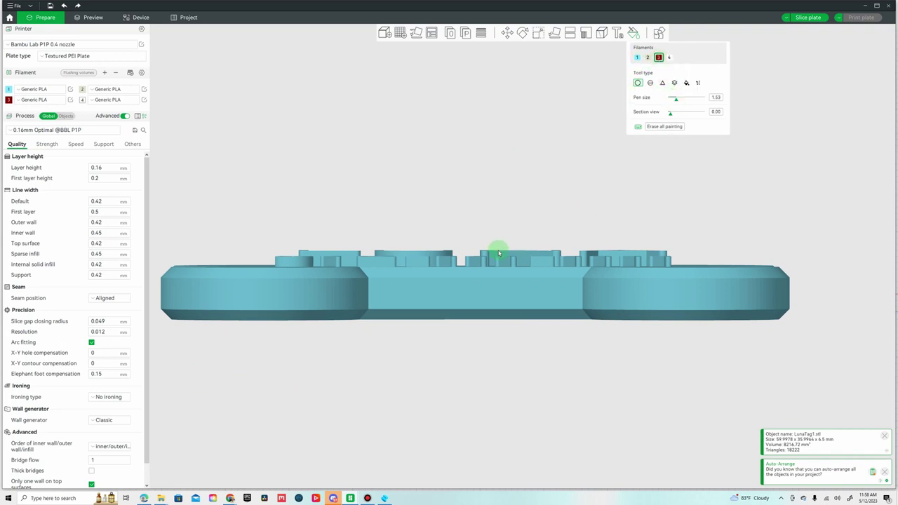
click(674, 85)
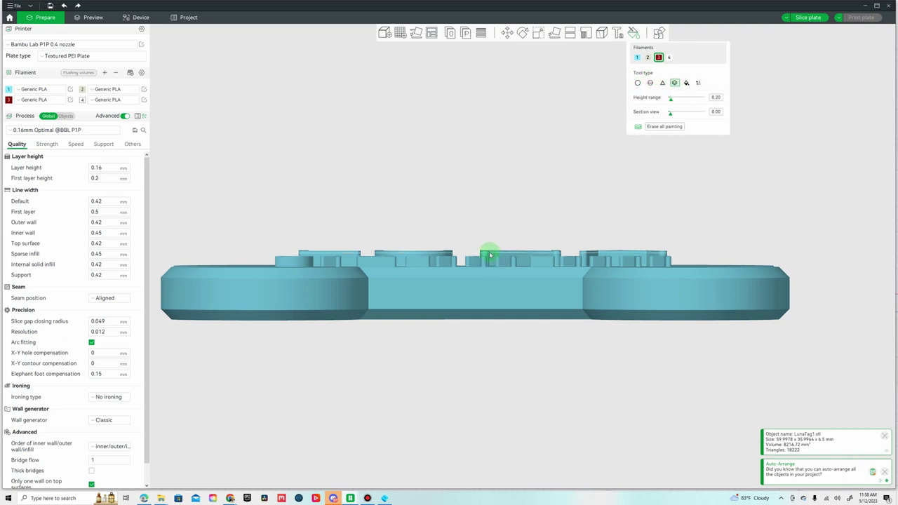
mouse_move(490, 255)
mouse_down()
mouse_move(492, 267)
mouse_move(491, 256)
mouse_up()
Undo the stray red paint on the base top and inspect the red LUNA lettering close up.
mouse_move(502, 217)
mouse_down()
mouse_move(519, 270)
mouse_move(541, 237)
mouse_move(553, 234)
mouse_up()
scroll(442, 350, up, 5)
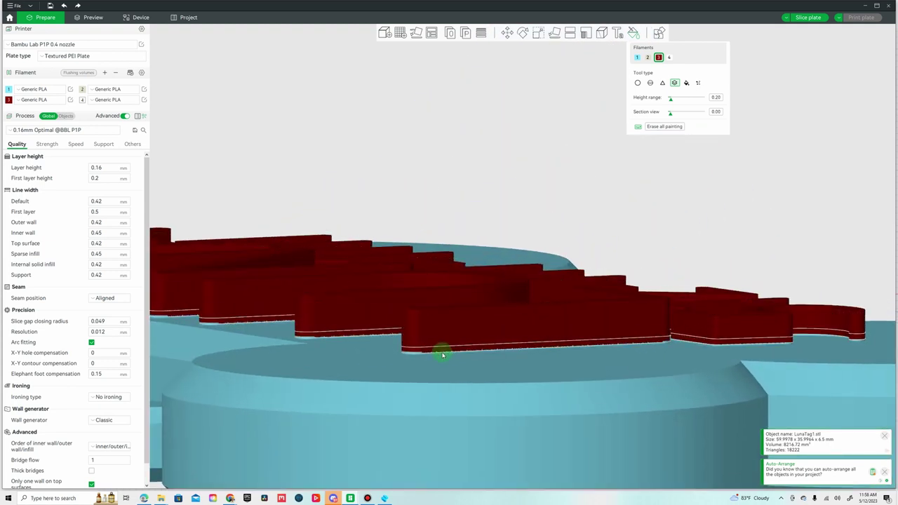
click(442, 355)
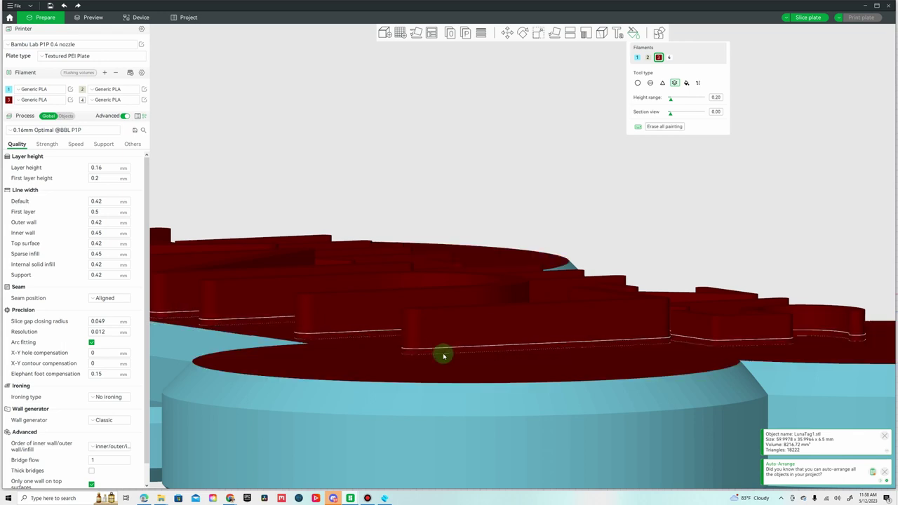
key(ctrl+z)
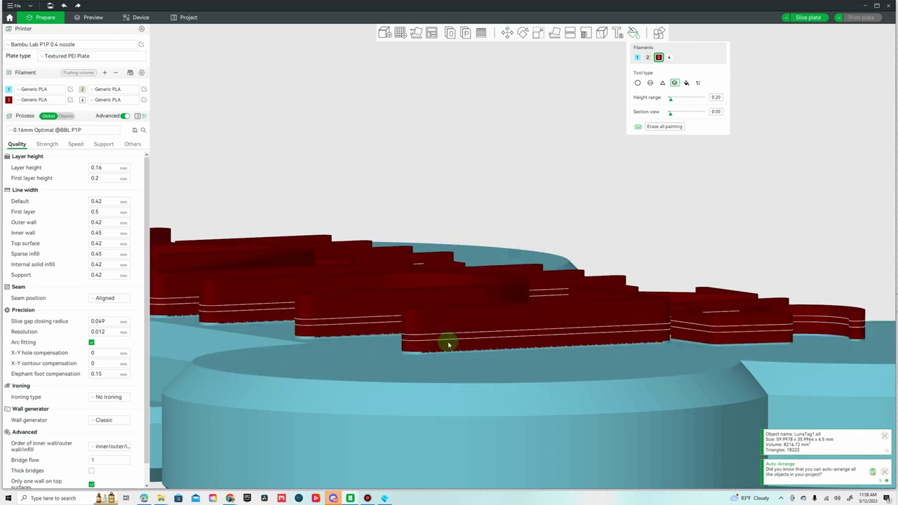
ctrl+scroll(449, 343, down, 1)
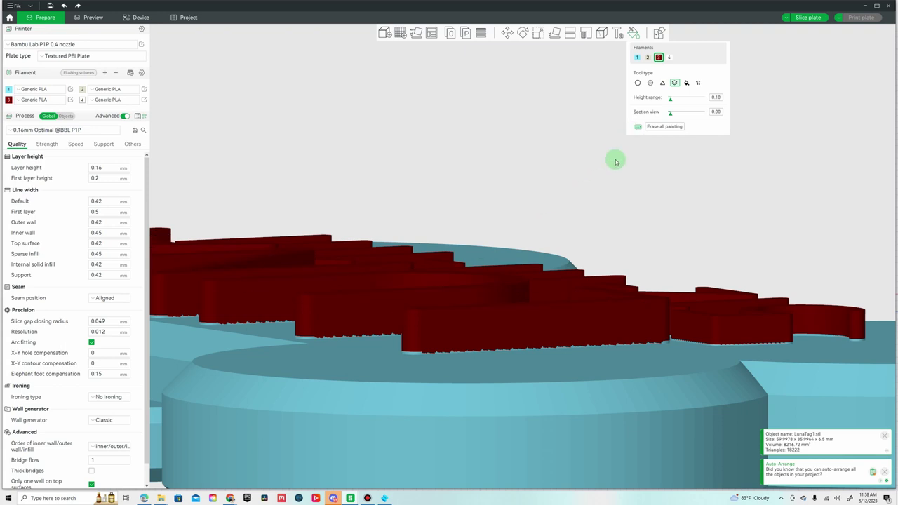
middle_drag(594, 176, 553, 190)
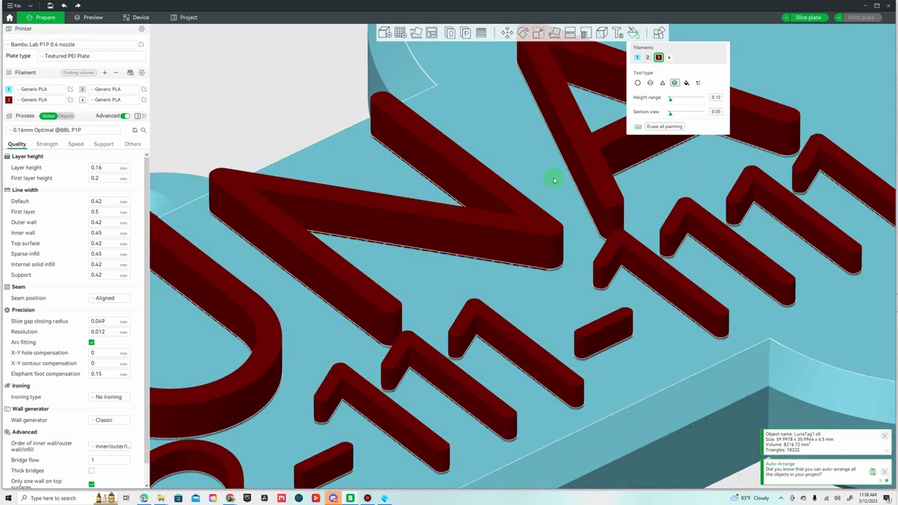
scroll(552, 180, down, 10)
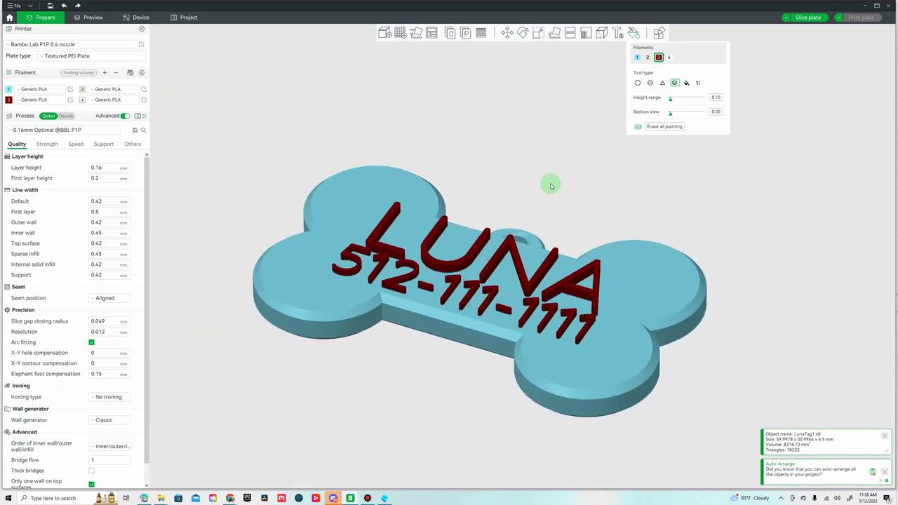
drag(551, 186, 511, 190)
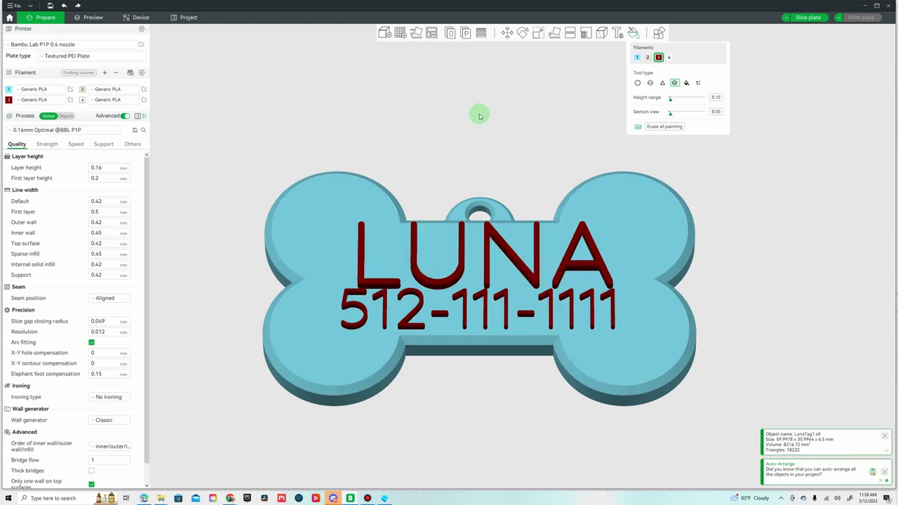
Set the layer height to 0.12 mm and check the wall loops under Strength.
click(103, 168)
drag(98, 167, 114, 169)
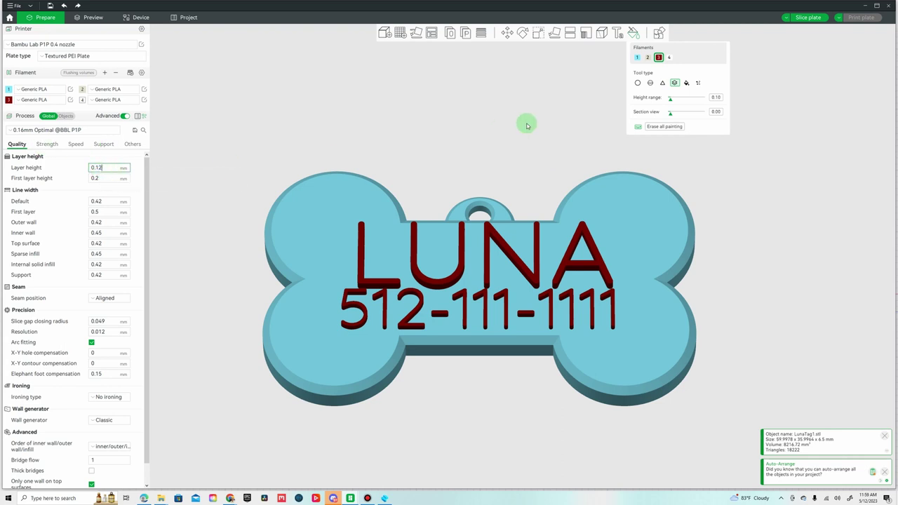
click(47, 144)
click(95, 170)
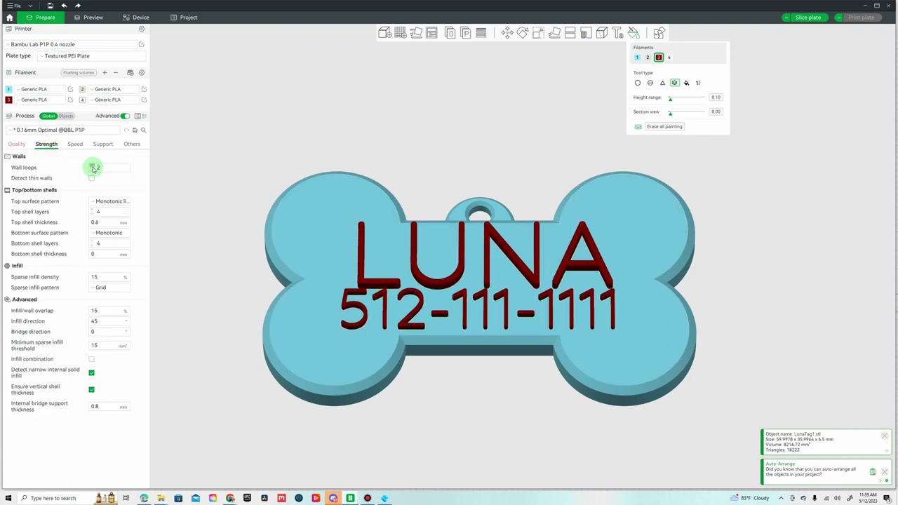
Look over the Support settings, then set Brim type to No-brim under Others.
click(99, 146)
click(102, 144)
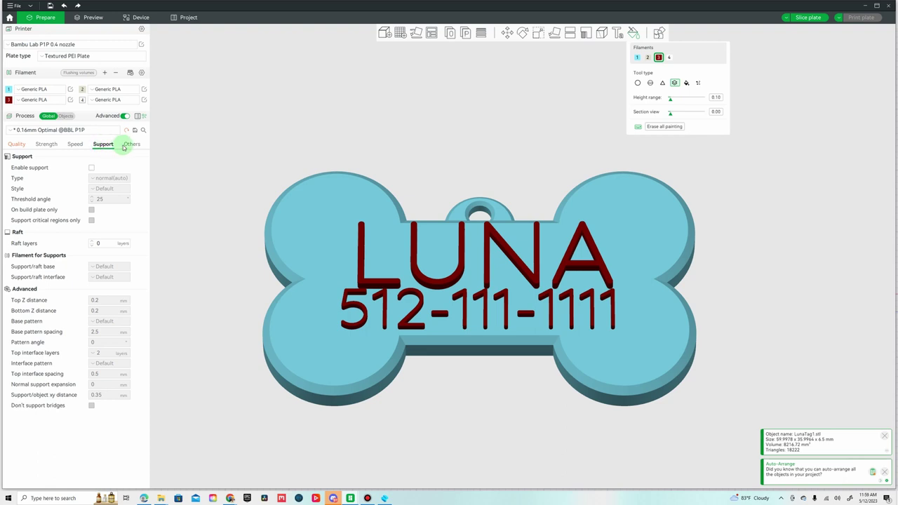
click(130, 145)
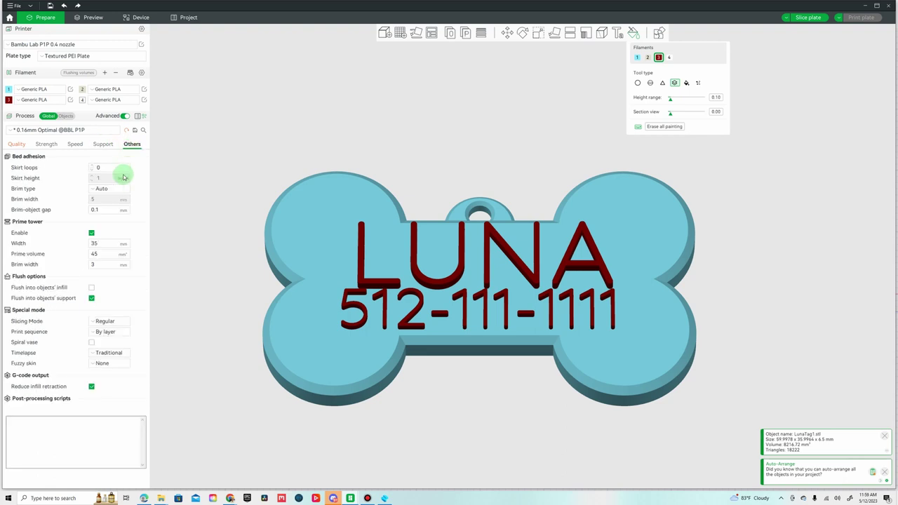
click(106, 188)
click(108, 242)
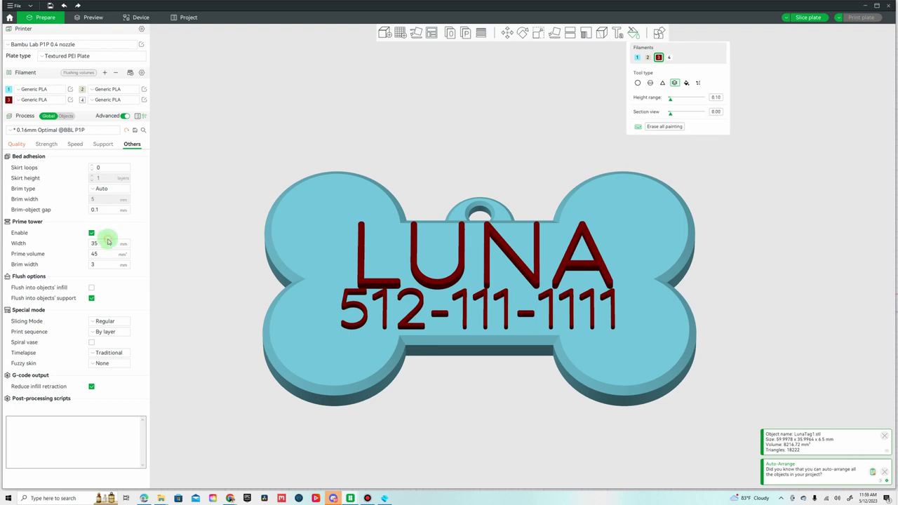
Slice the plate and inspect the LUNA tag toolpaths from side, top and oblique views.
click(809, 19)
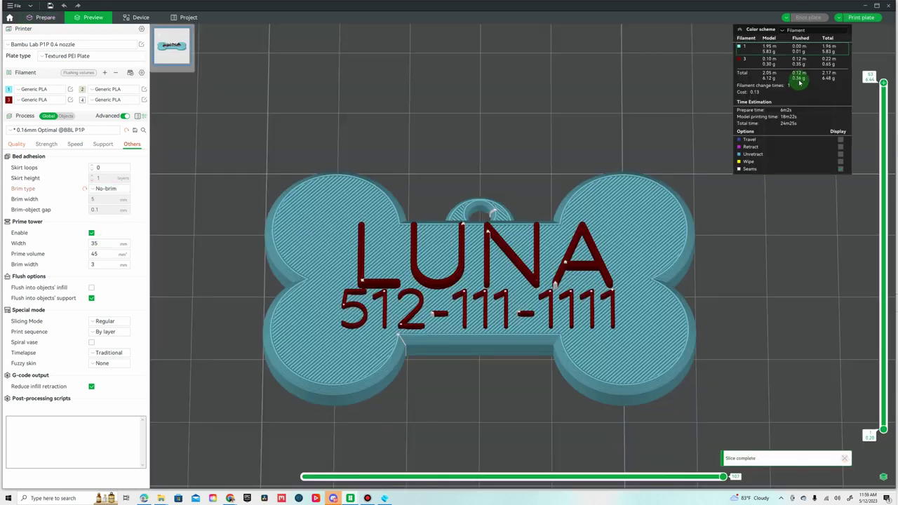
drag(745, 262, 876, 253)
drag(816, 218, 596, 235)
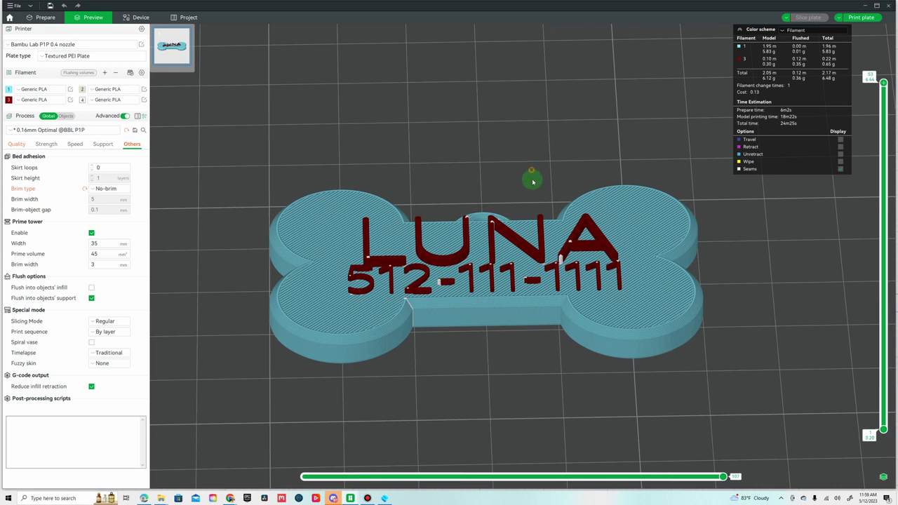
key(1)
drag(532, 196, 531, 184)
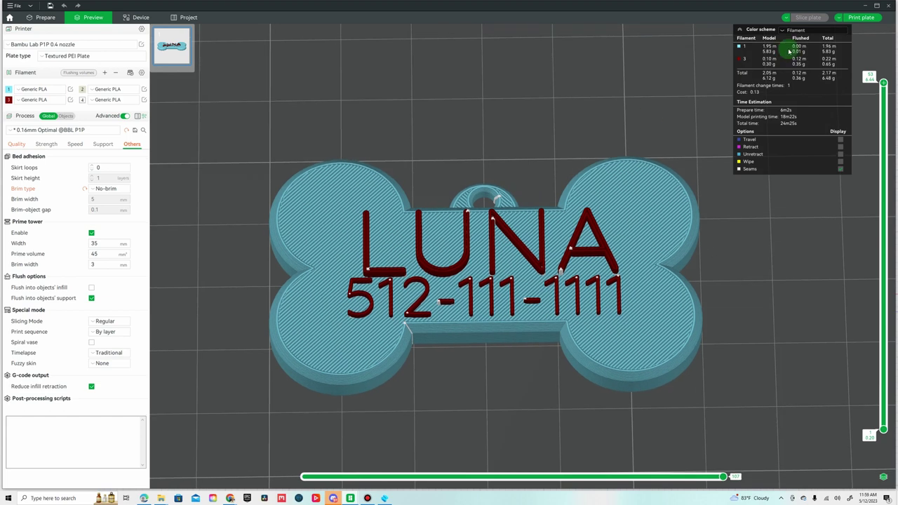
Send the print job with blue filament mapped to AMS slot A2 and red to A4.
click(866, 19)
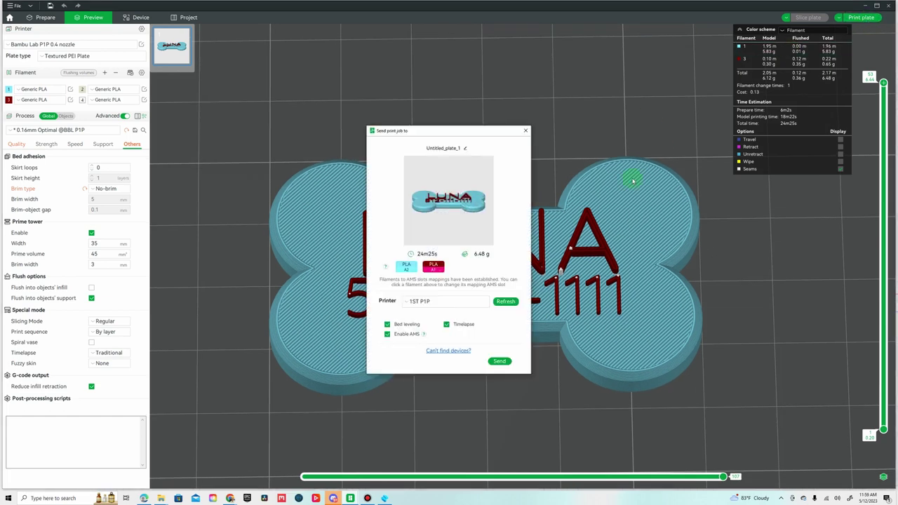
click(408, 270)
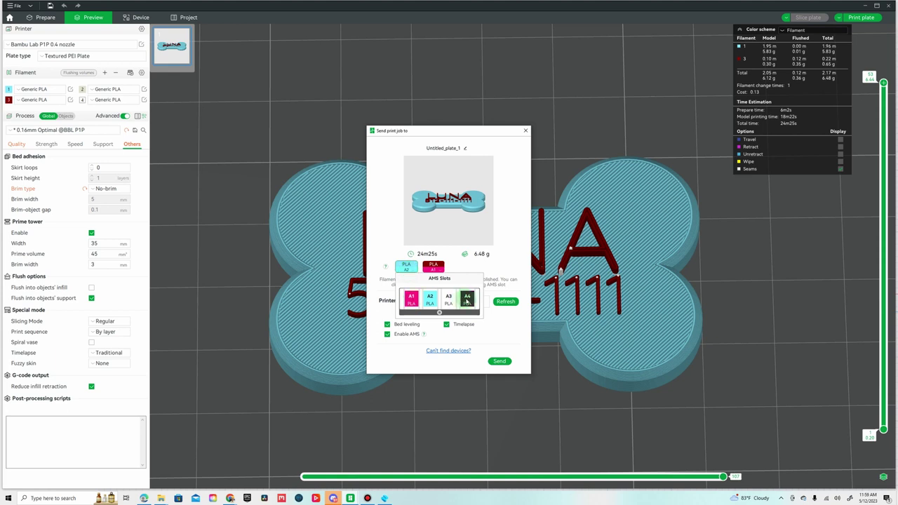
click(431, 300)
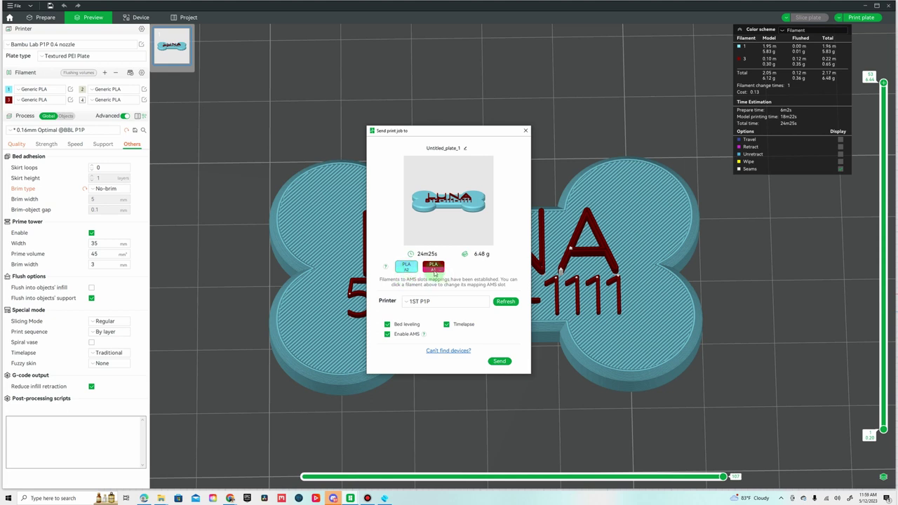
click(435, 272)
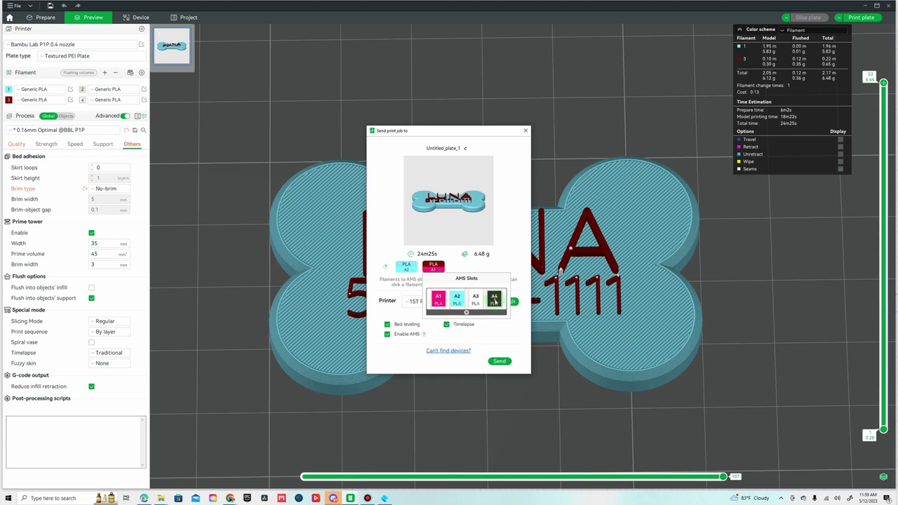
click(500, 300)
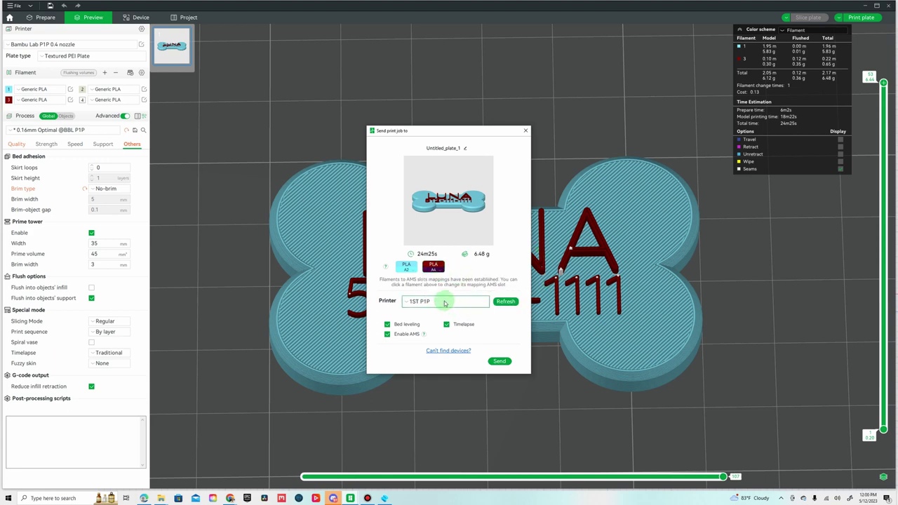
click(498, 361)
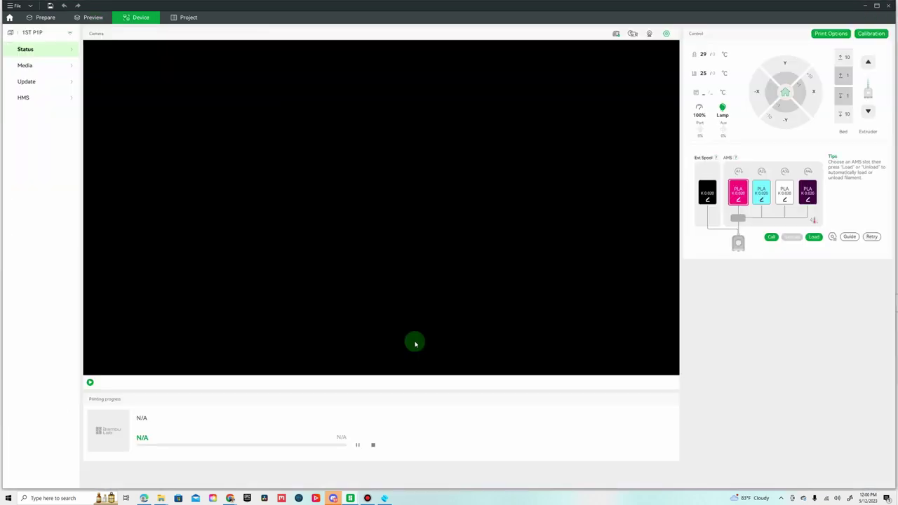
Put Bambu Studio away to show the Windows desktop.
click(366, 498)
mouse_move(367, 498)
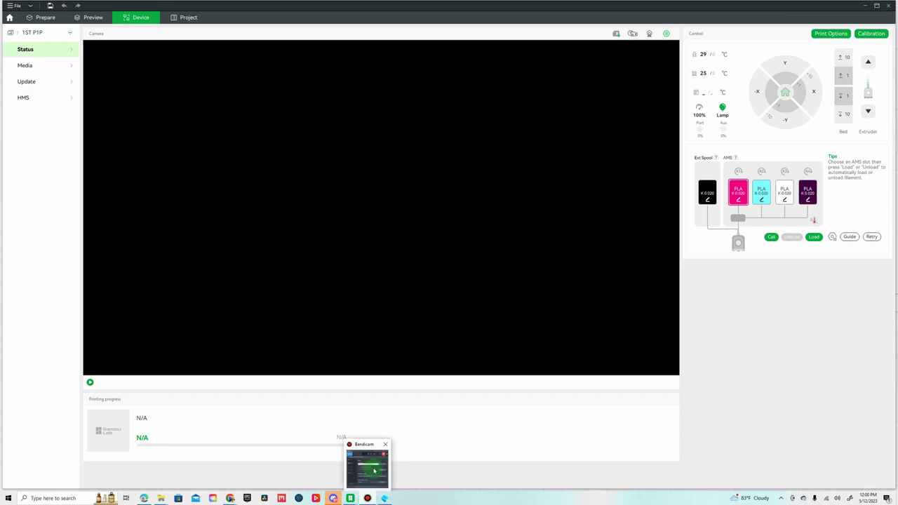
mouse_move(374, 470)
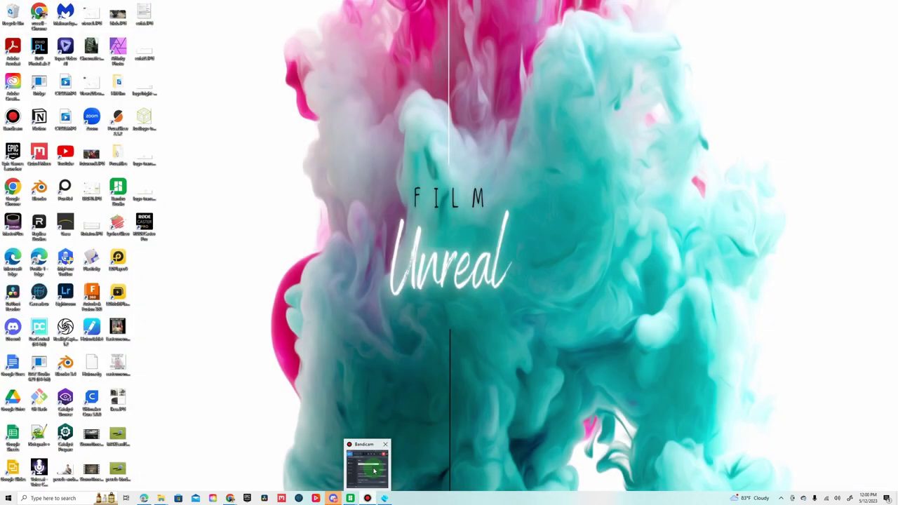